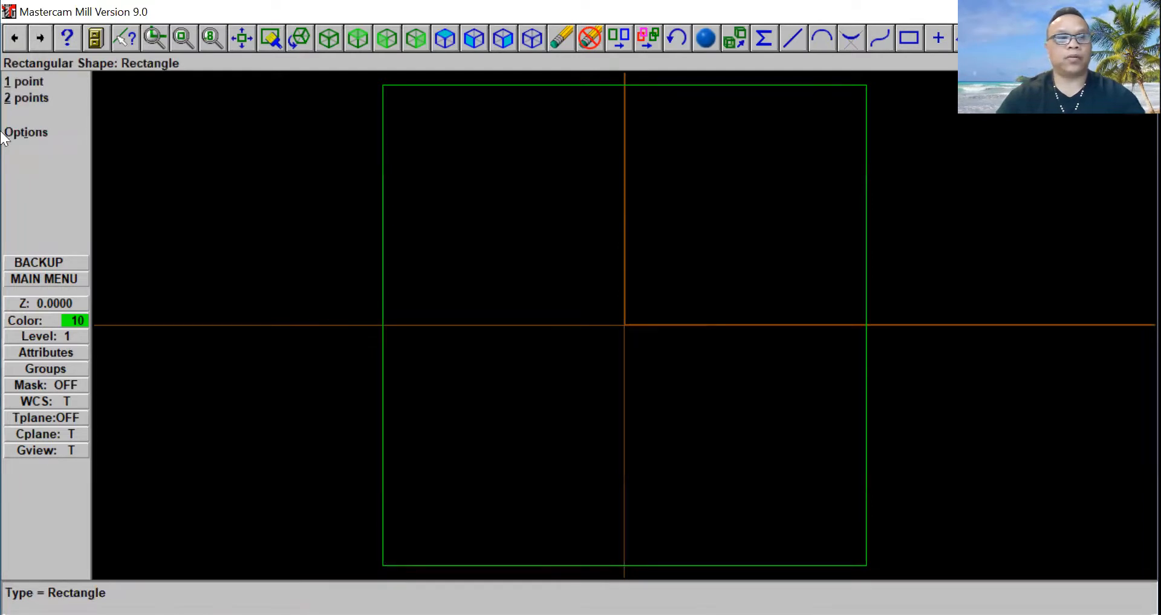
# Step: Draw a circle of diameter 10 centred on the origin inside the square
pyautogui.click(61, 277)
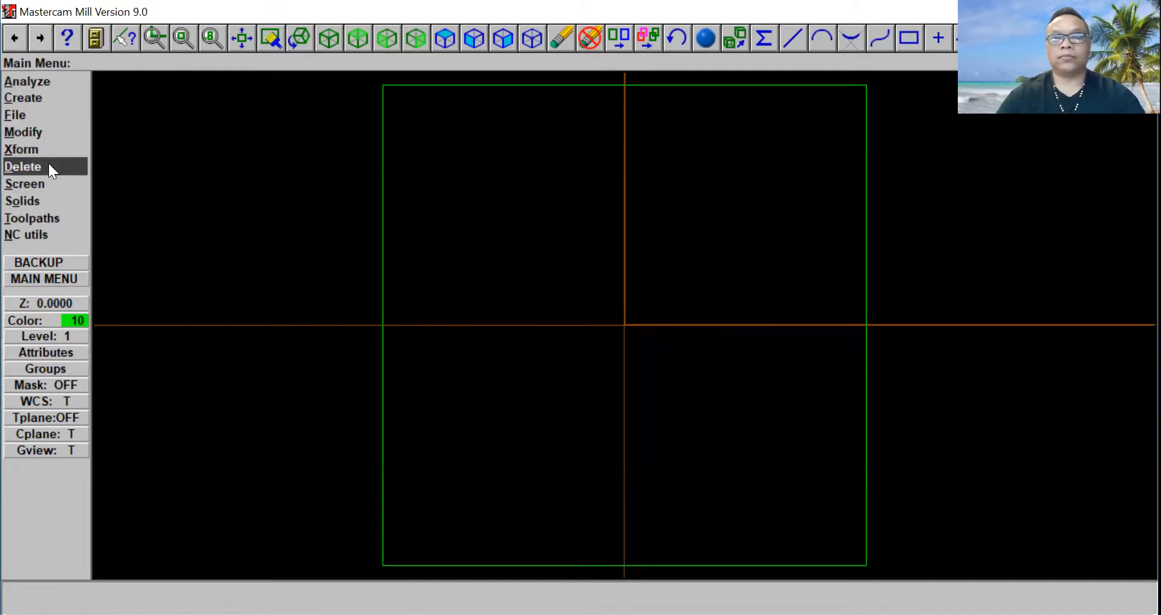
pyautogui.click(48, 96)
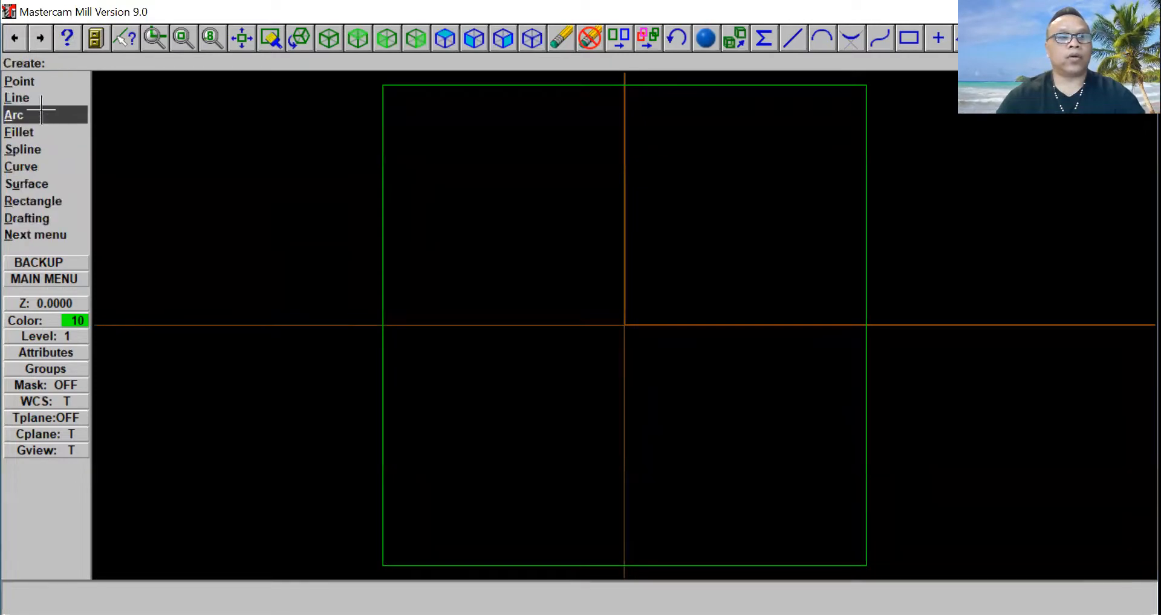
pyautogui.click(41, 111)
pyautogui.click(50, 199)
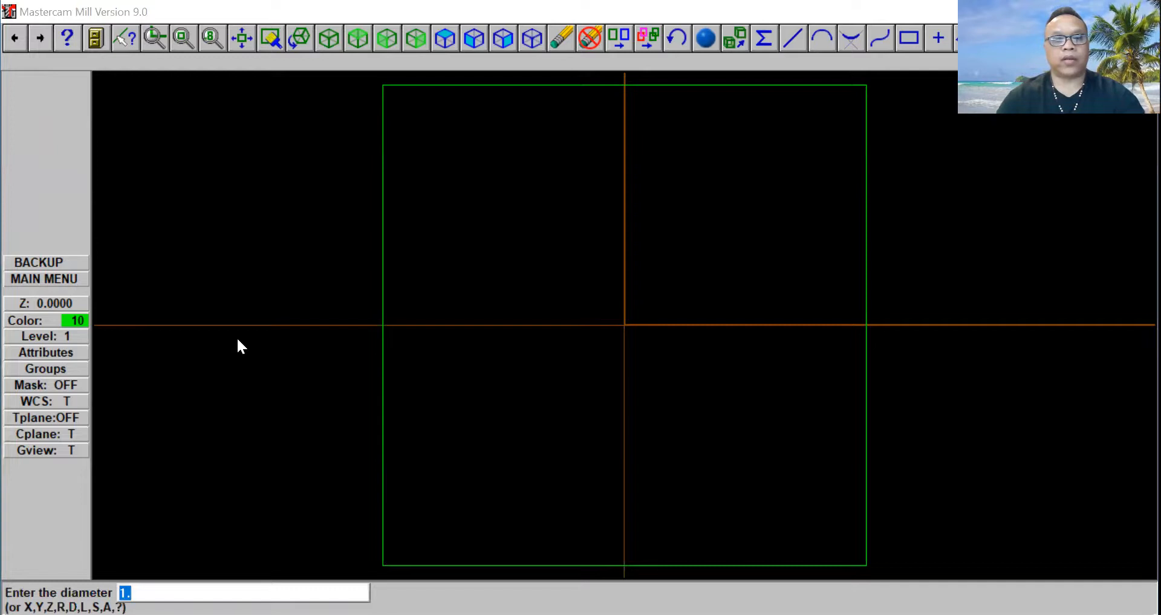
pyautogui.write('10')
pyautogui.press('Return')
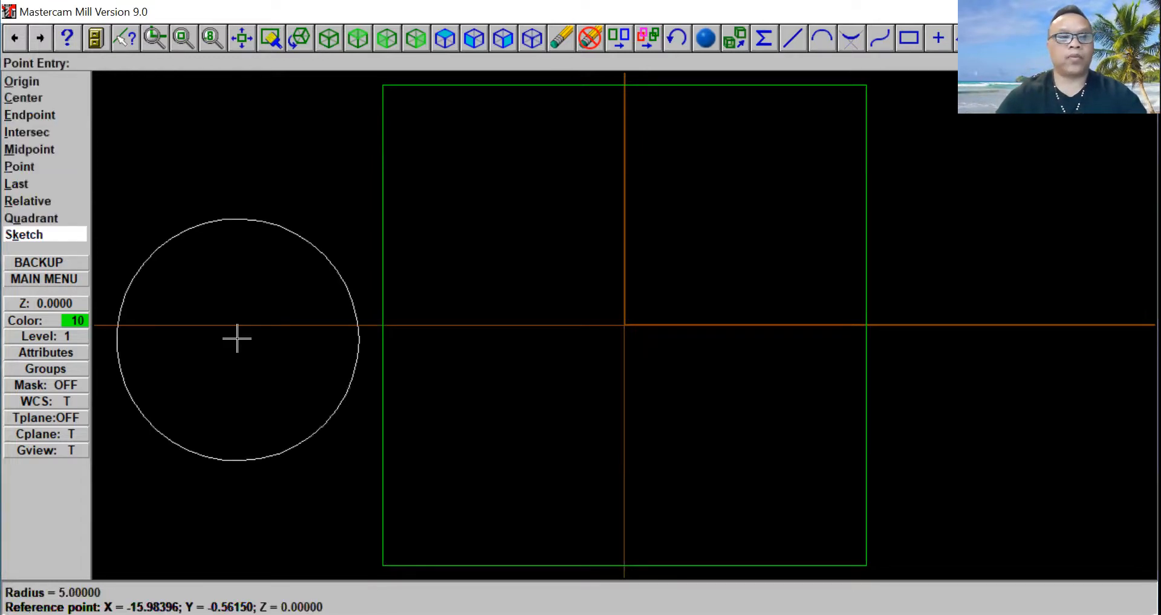
pyautogui.click(24, 81)
pyautogui.press('Escape')
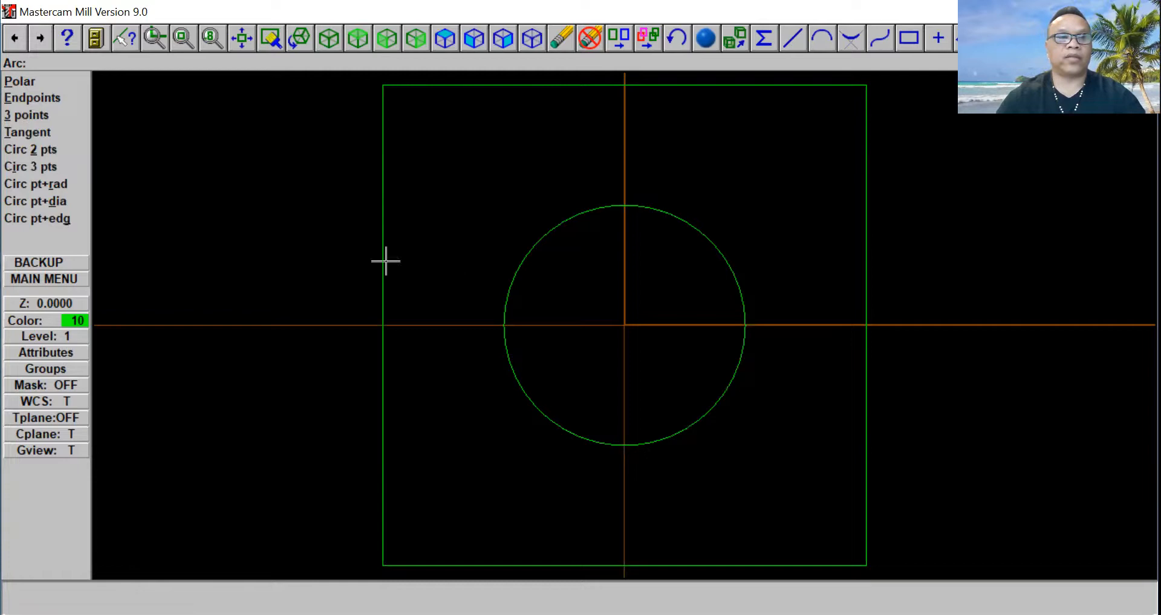
# Step: Draw a concentric circle of diameter 5 centred on the origin
pyautogui.click(53, 198)
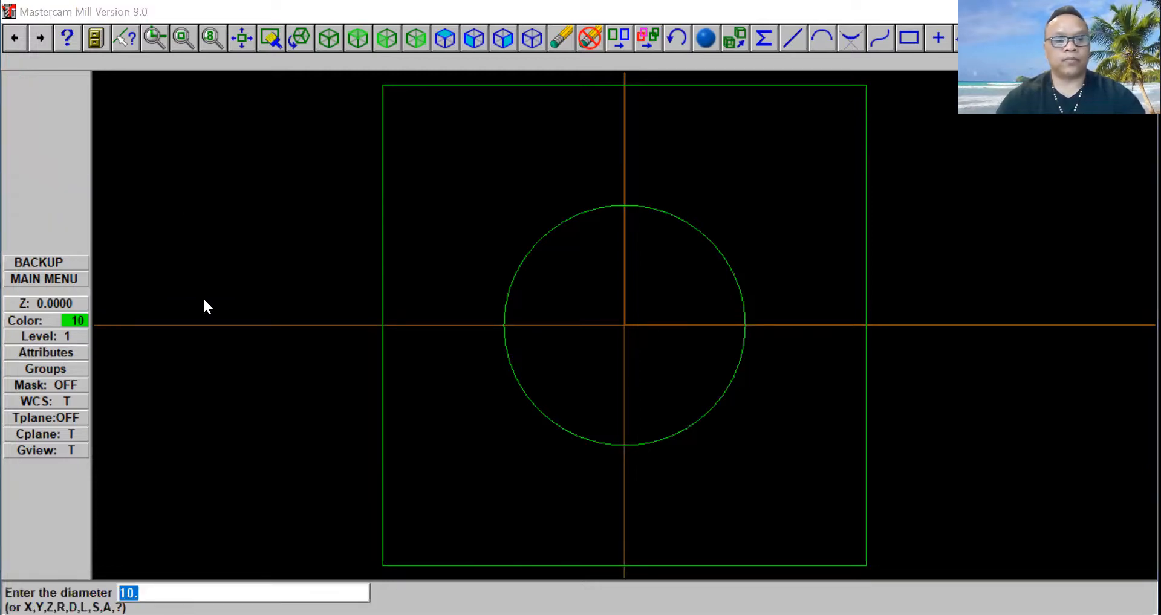
pyautogui.write('5')
pyautogui.press('Return')
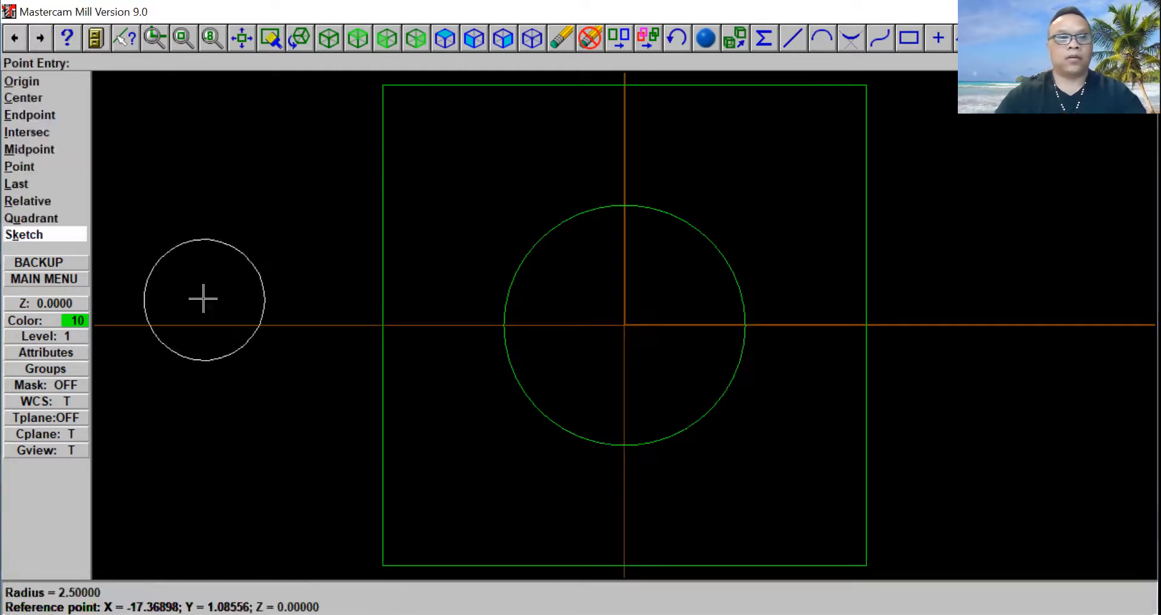
pyautogui.click(51, 87)
pyautogui.press('Escape')
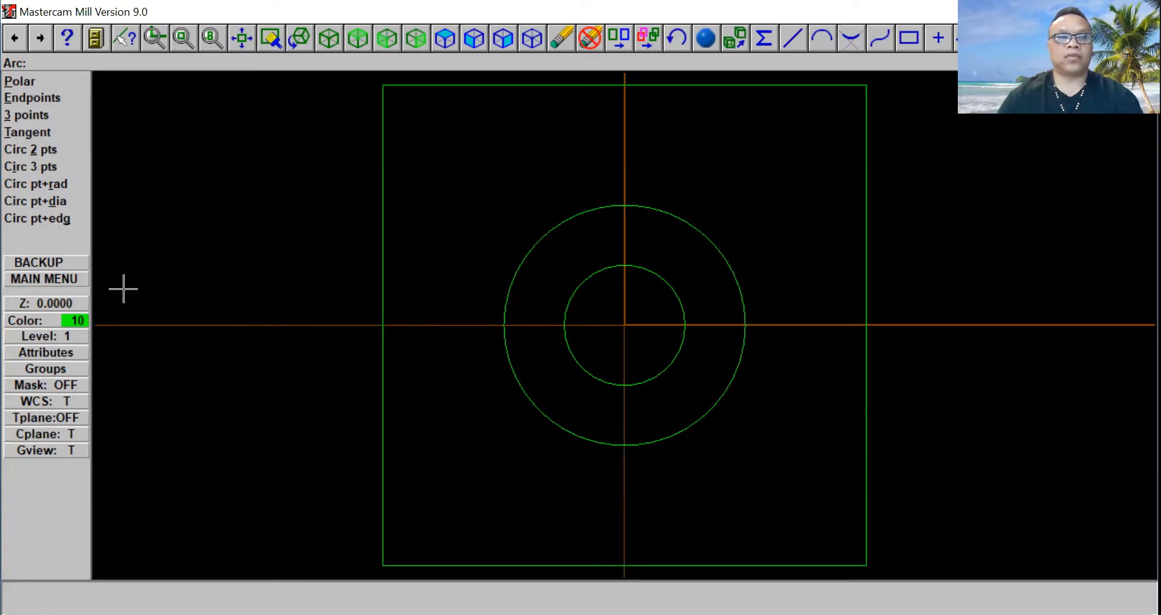
# Step: Create a line parallel to the square's left edge, offset 2.5 inward
pyautogui.click(64, 279)
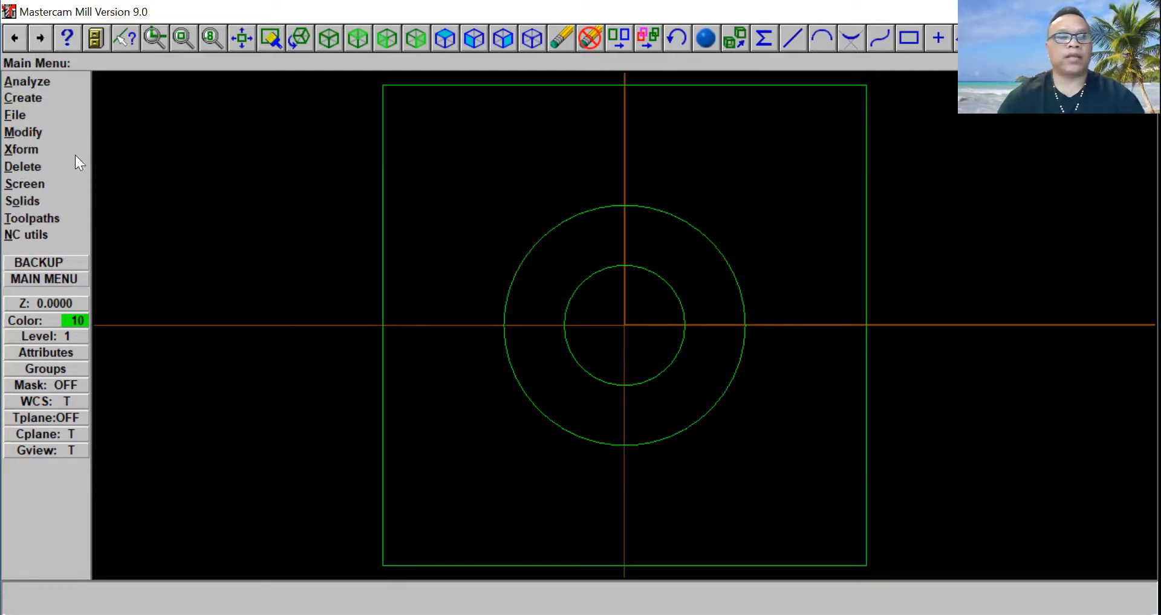
pyautogui.click(46, 100)
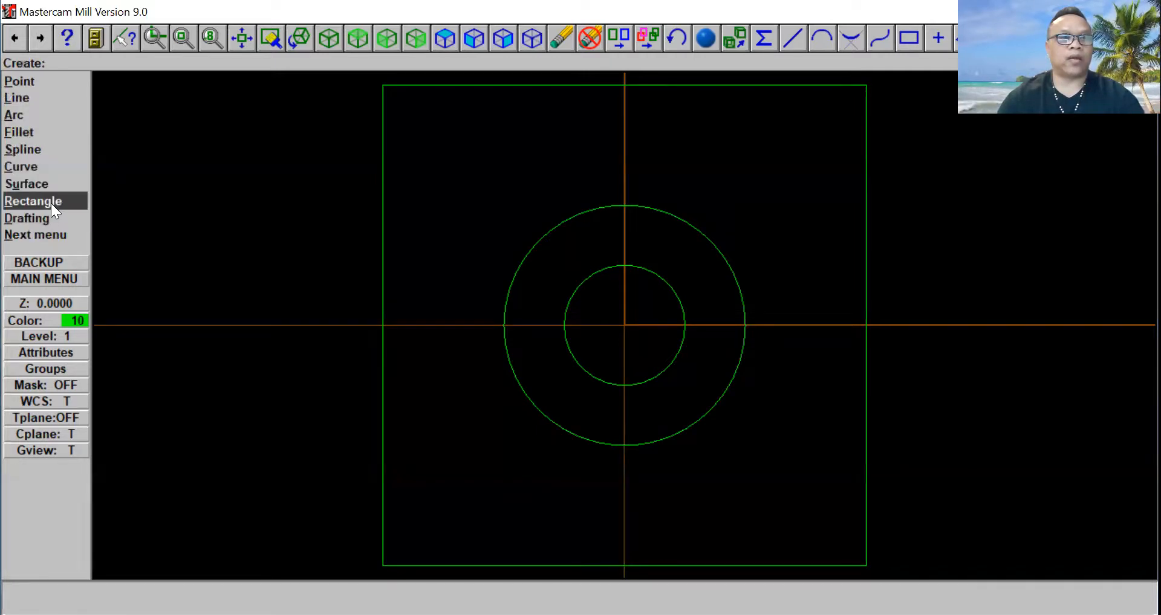
pyautogui.click(43, 97)
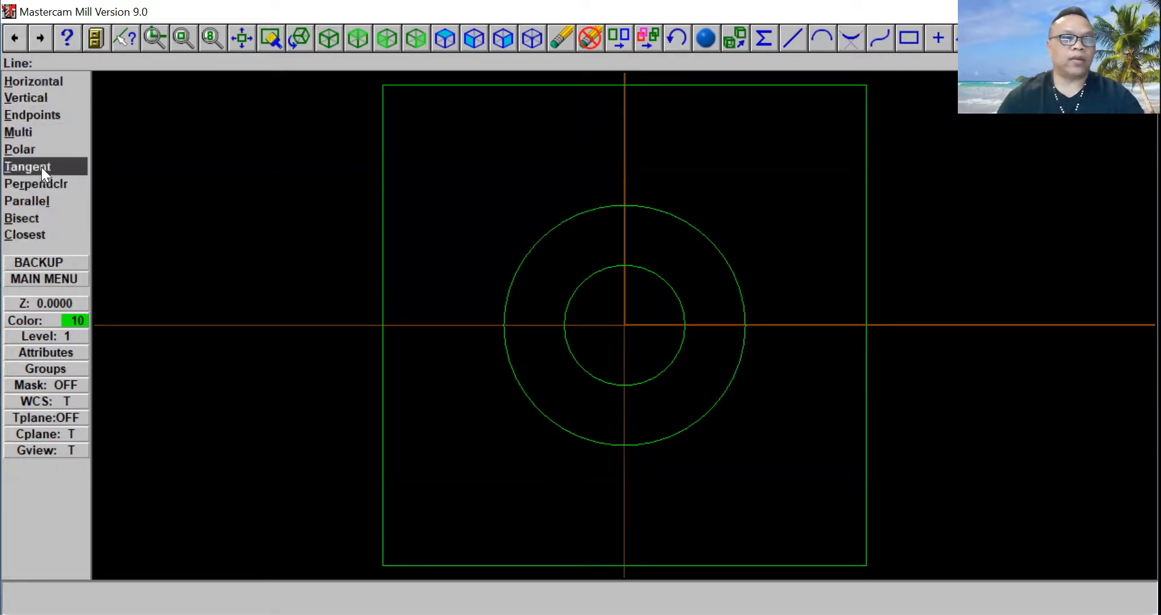
pyautogui.click(39, 199)
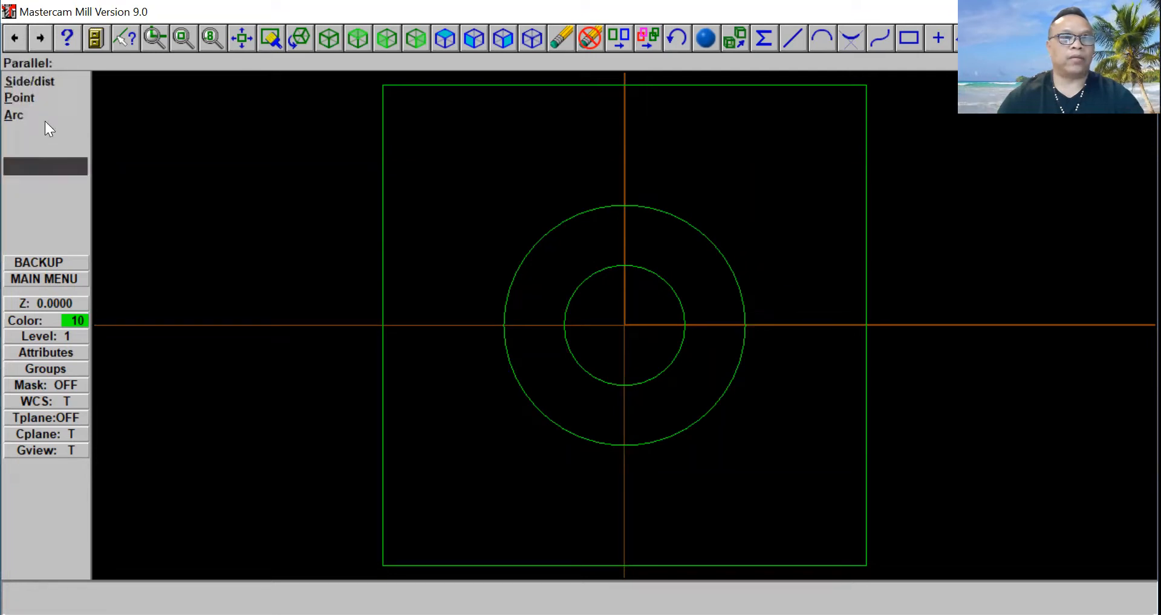
pyautogui.click(46, 82)
pyautogui.click(383, 437)
pyautogui.click(425, 435)
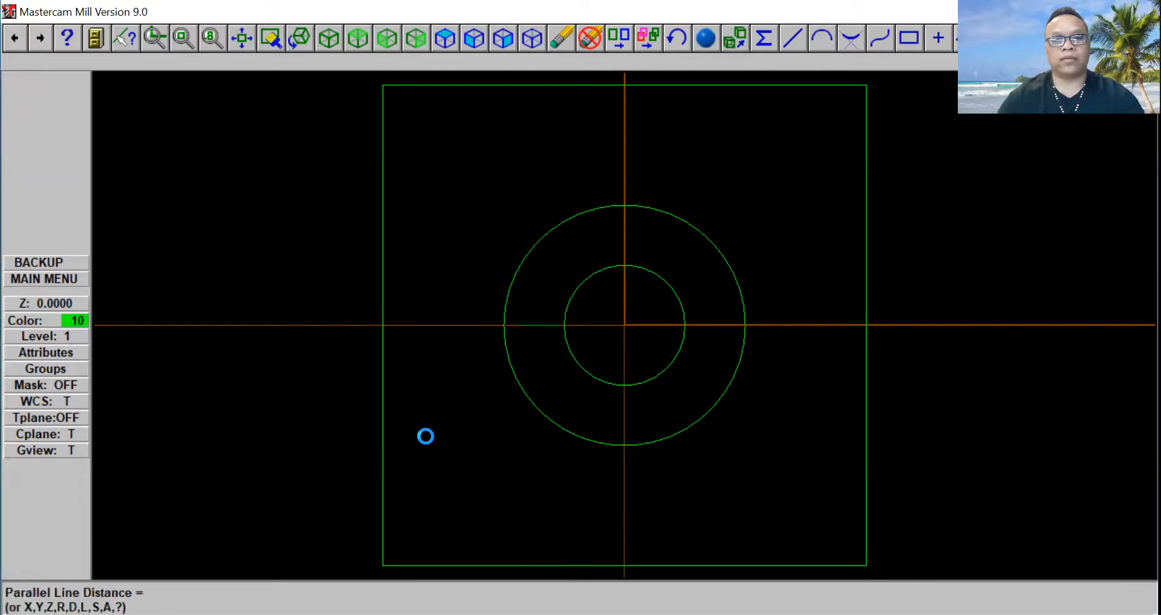
pyautogui.write('2')
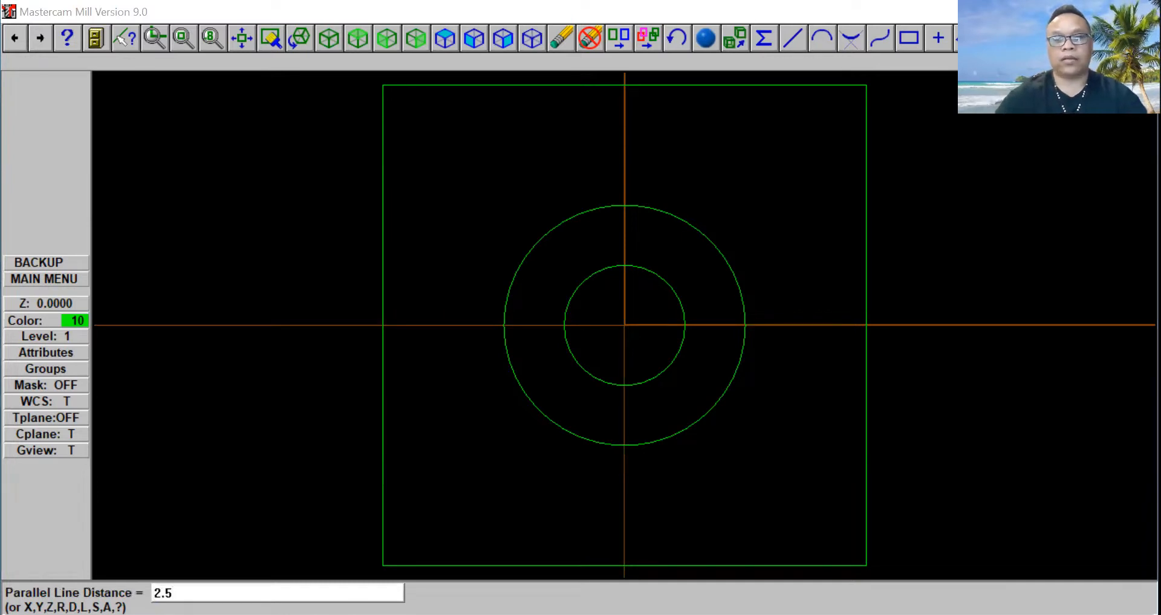
pyautogui.write('.5')
pyautogui.press('Return')
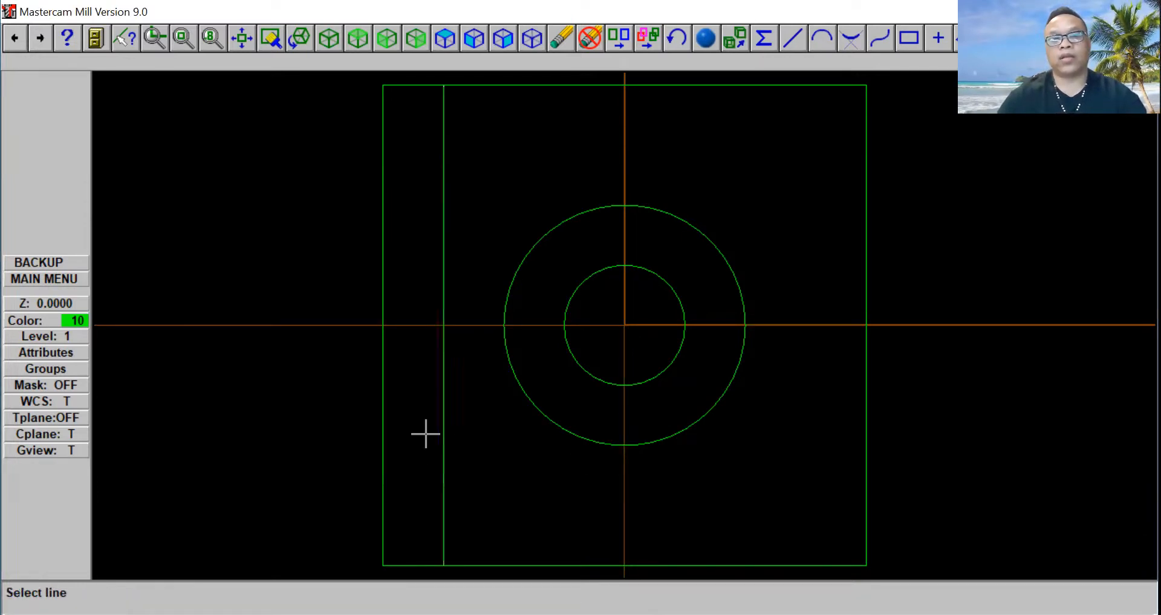
# Step: Repeat the 2.5 parallel offset from each new vertical line until the lines span the square up to its right edge
pyautogui.click(445, 422)
pyautogui.click(494, 432)
pyautogui.press('Return')
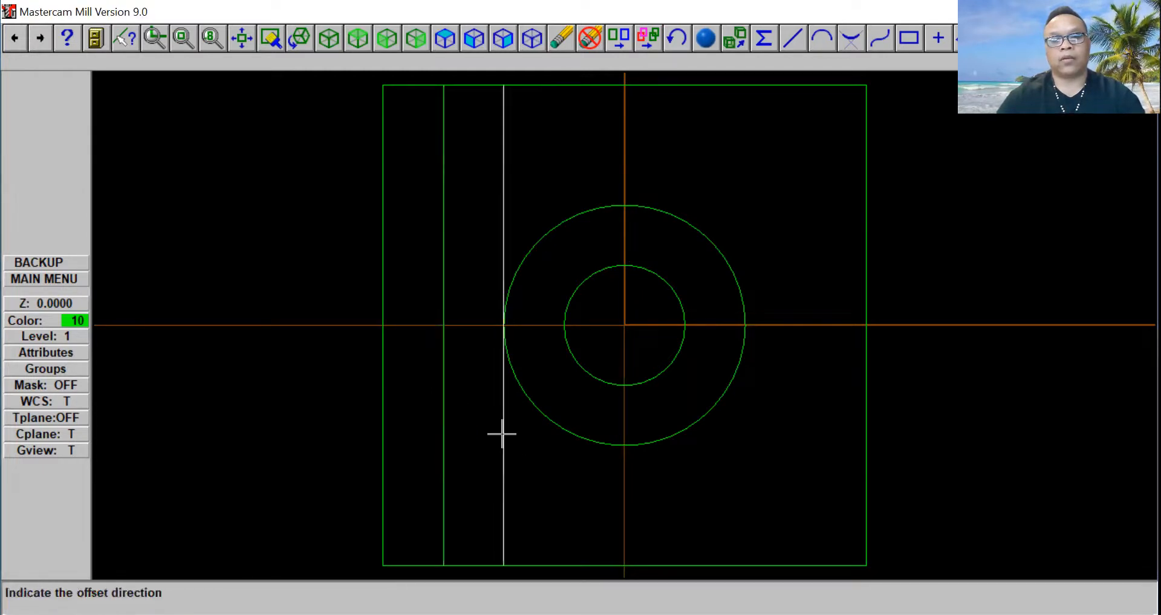
pyautogui.click(604, 459)
pyautogui.click(605, 458)
pyautogui.click(721, 463)
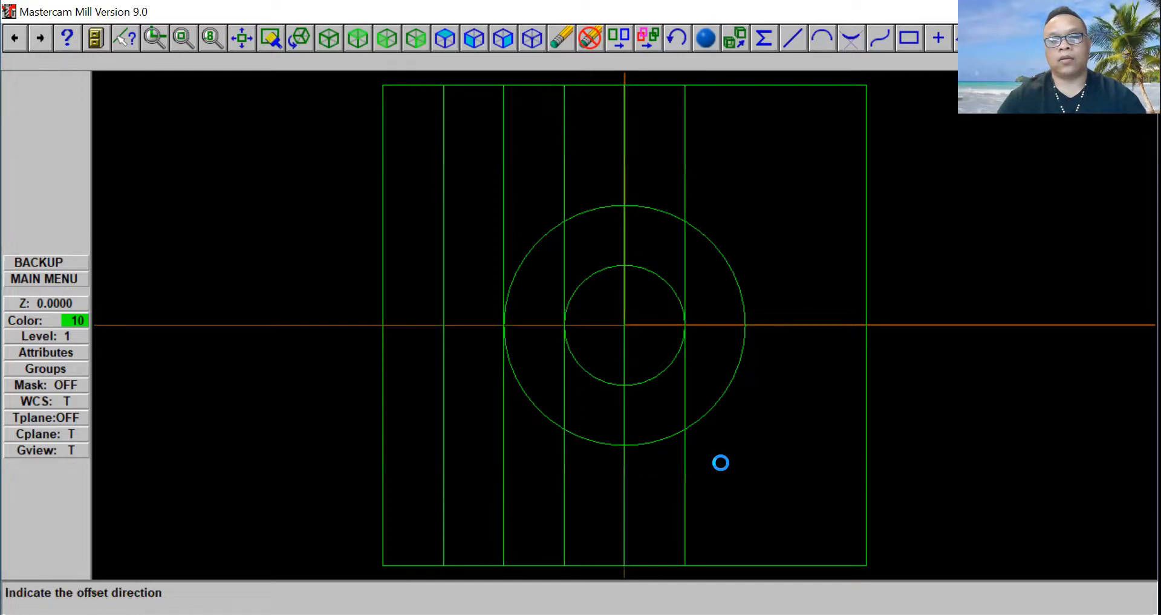
pyautogui.click(789, 462)
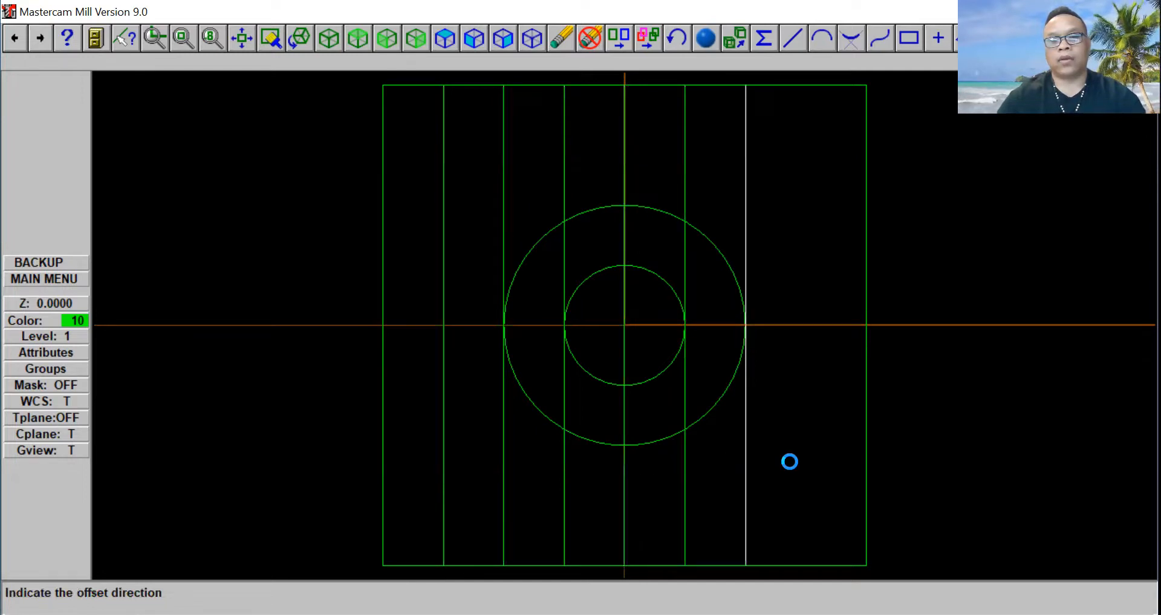
pyautogui.click(788, 461)
# Step: Create horizontal parallel lines spaced 2.5 apart, offsetting upward from the square's bottom edge until they fill the square
pyautogui.click(650, 565)
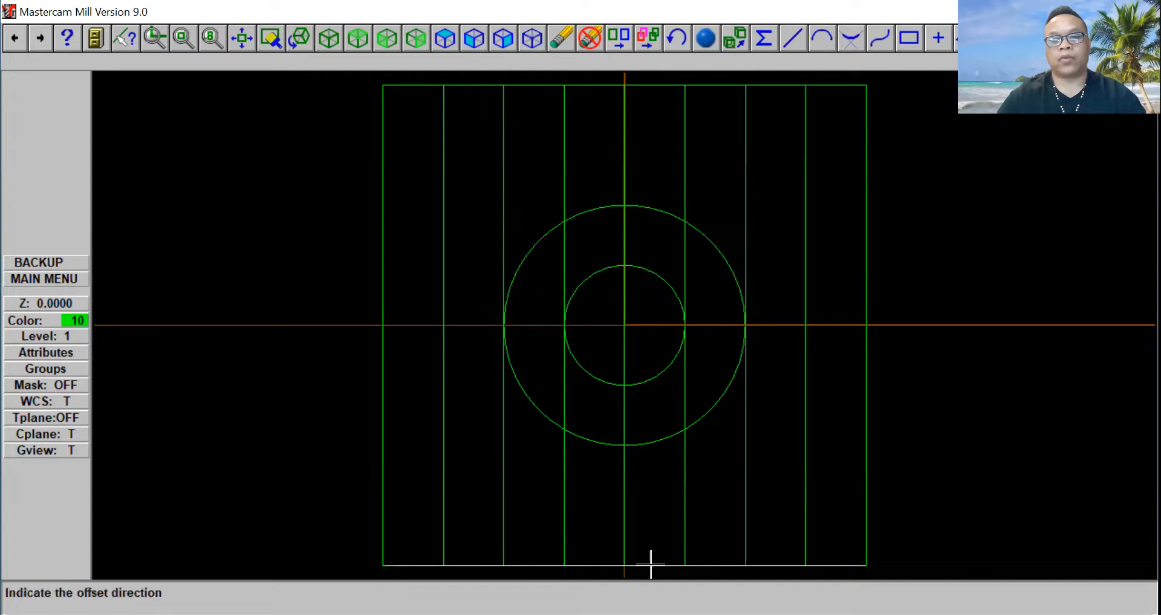
pyautogui.click(648, 510)
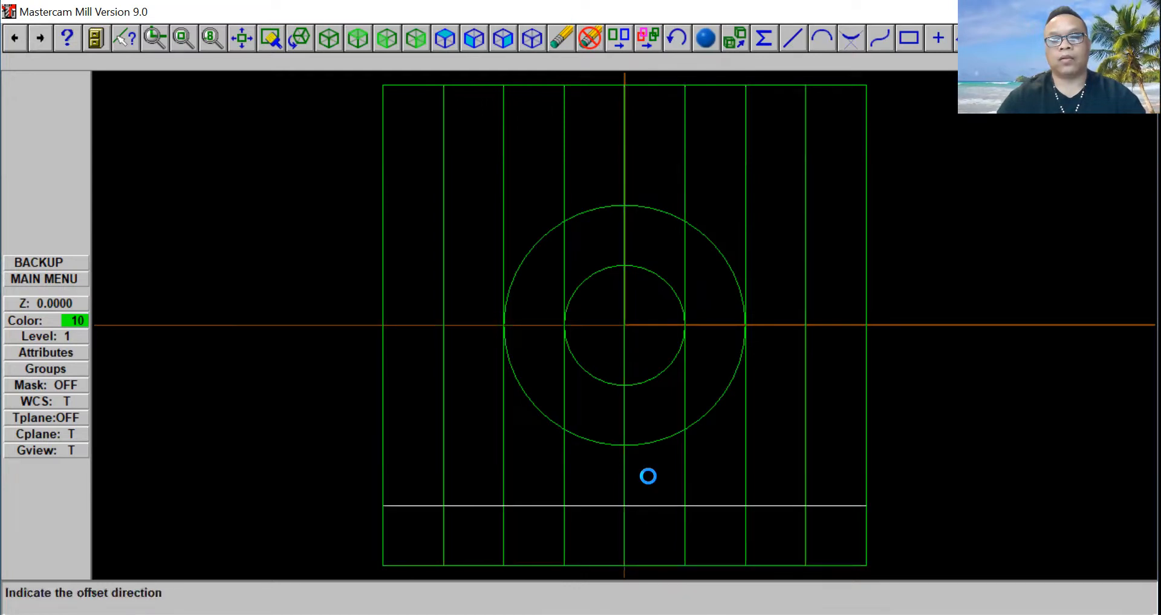
pyautogui.click(641, 445)
pyautogui.click(642, 416)
pyautogui.click(648, 385)
pyautogui.click(653, 353)
pyautogui.click(643, 322)
pyautogui.click(644, 303)
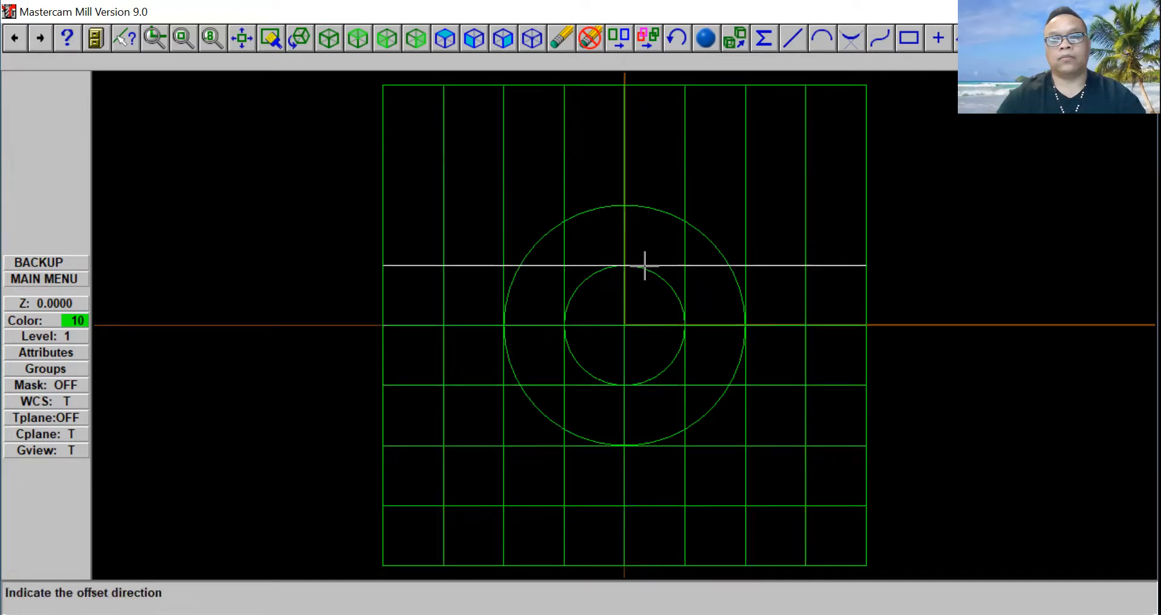
pyautogui.click(645, 205)
pyautogui.click(643, 179)
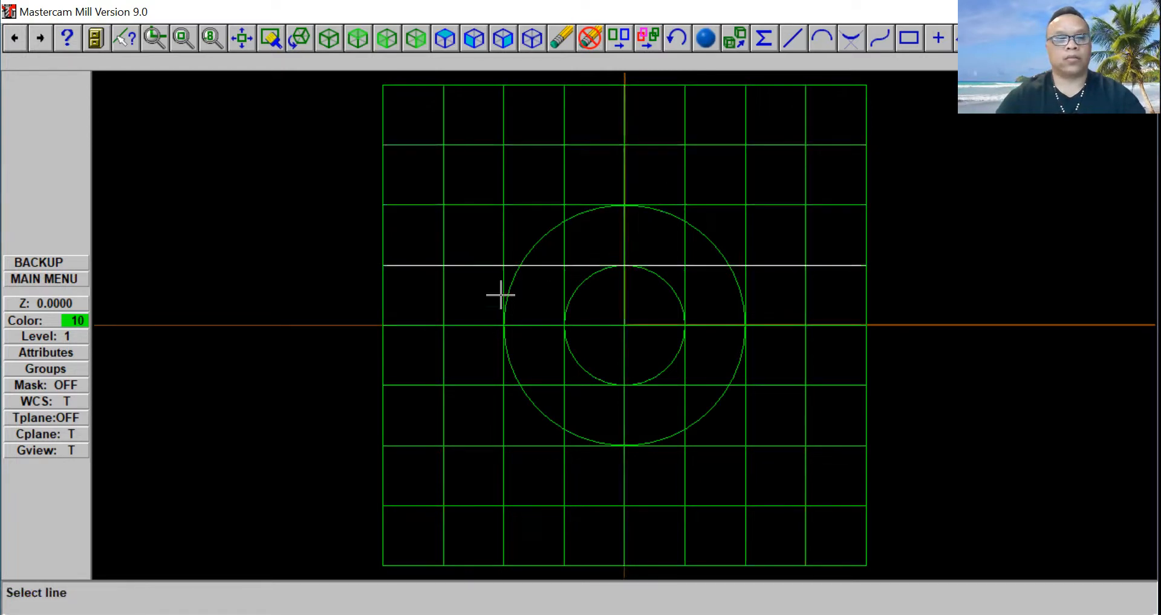
pyautogui.press('Escape')
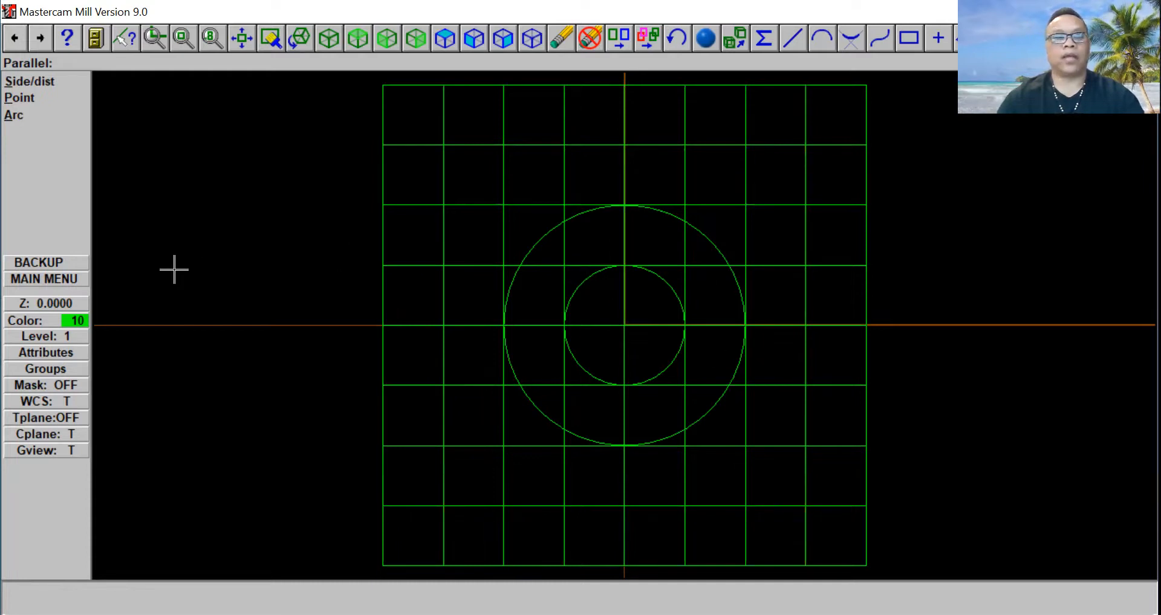
# Step: Draw two witness lines from the origin to the grid intersections 5 above it and 2.5 to either side
pyautogui.click(71, 281)
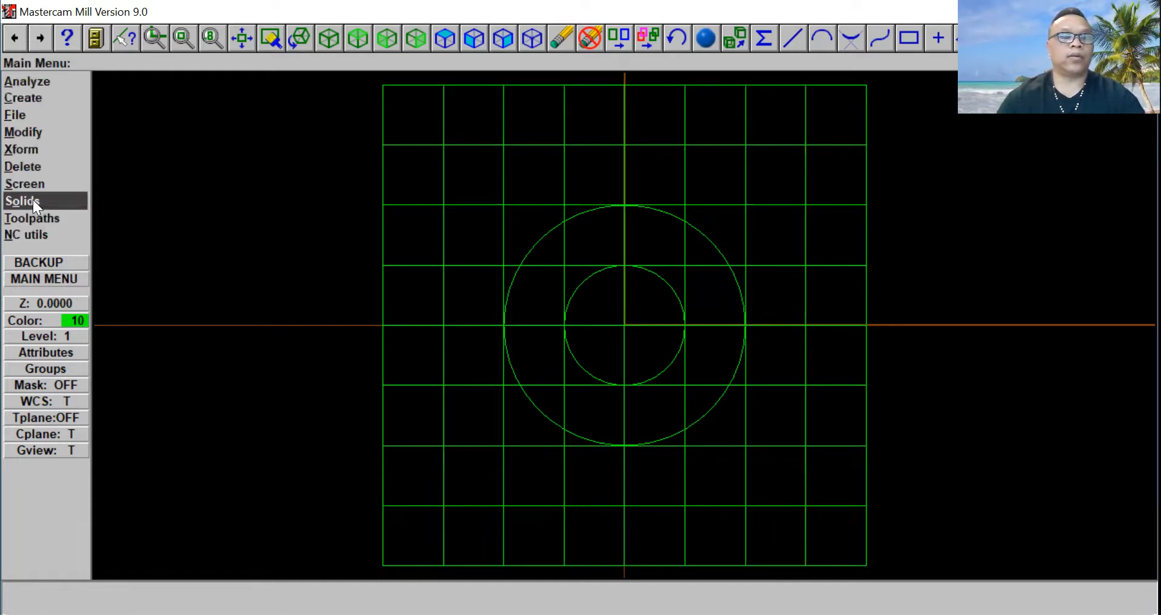
pyautogui.click(34, 99)
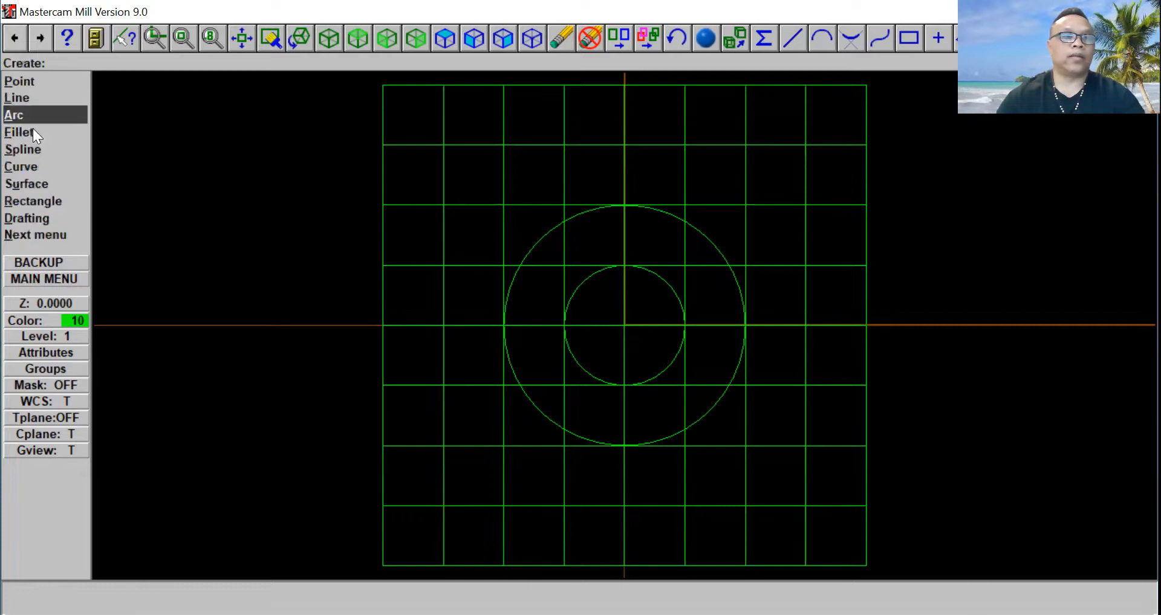
pyautogui.click(41, 218)
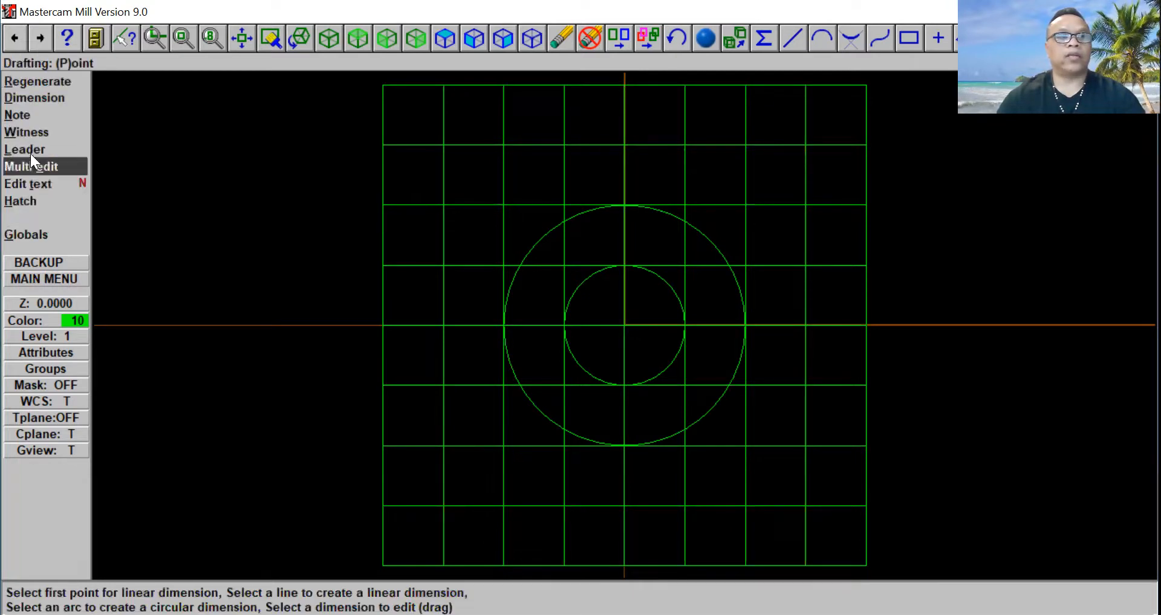
pyautogui.click(37, 133)
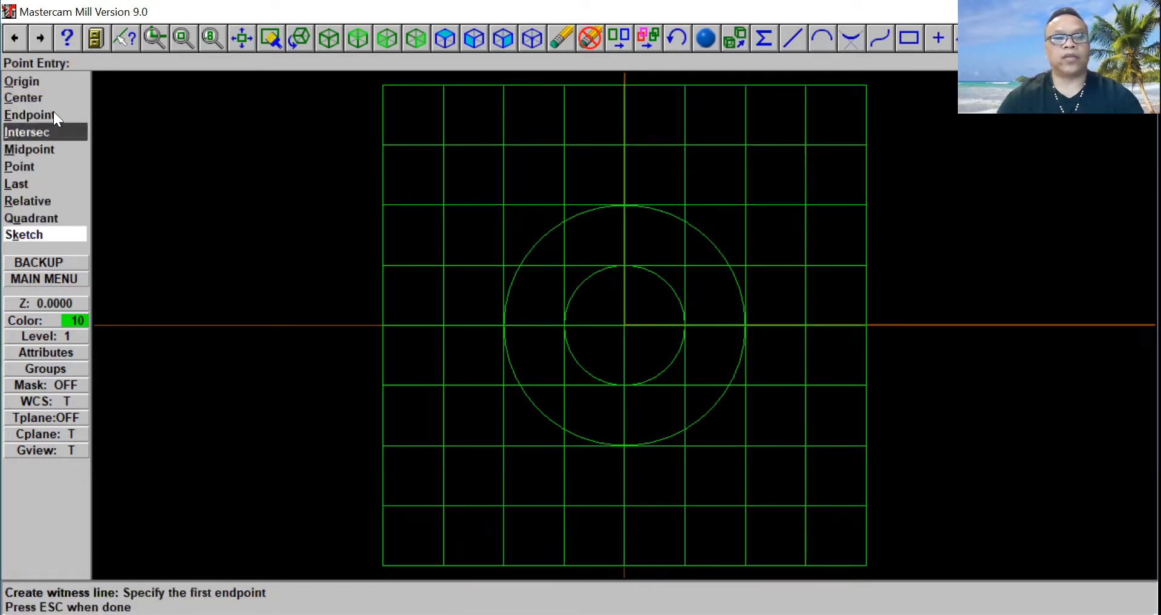
pyautogui.click(46, 86)
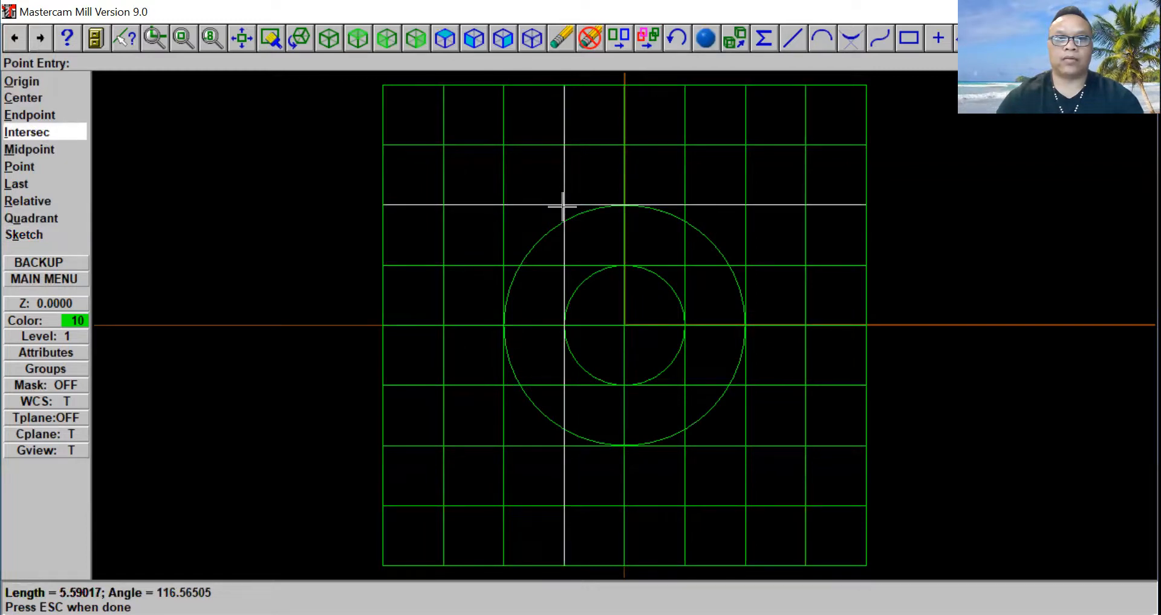
pyautogui.click(563, 206)
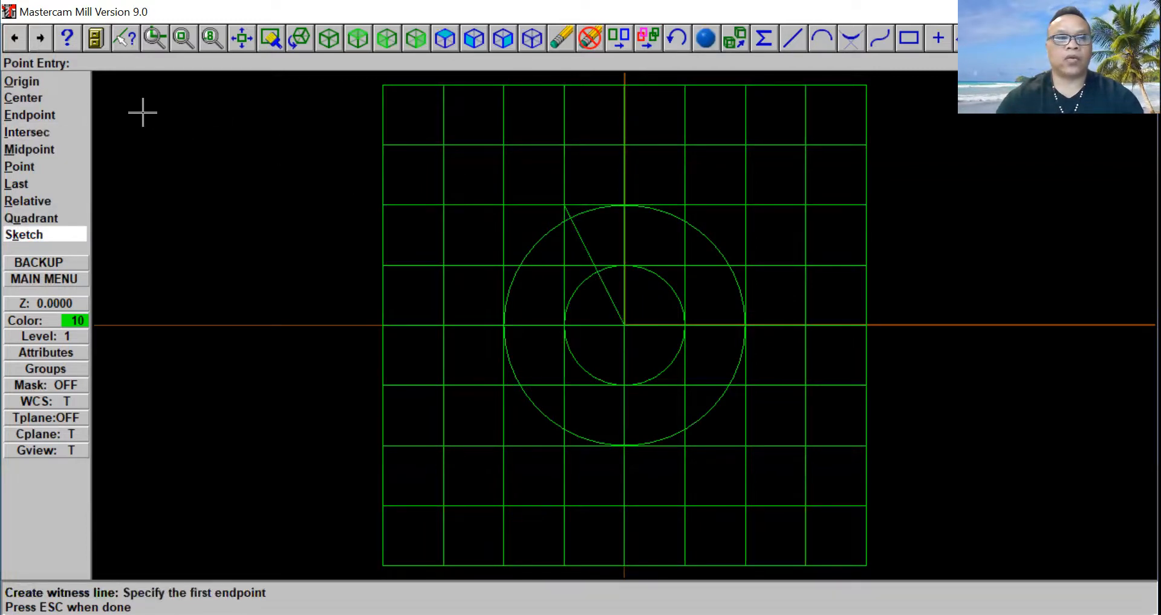
pyautogui.click(51, 83)
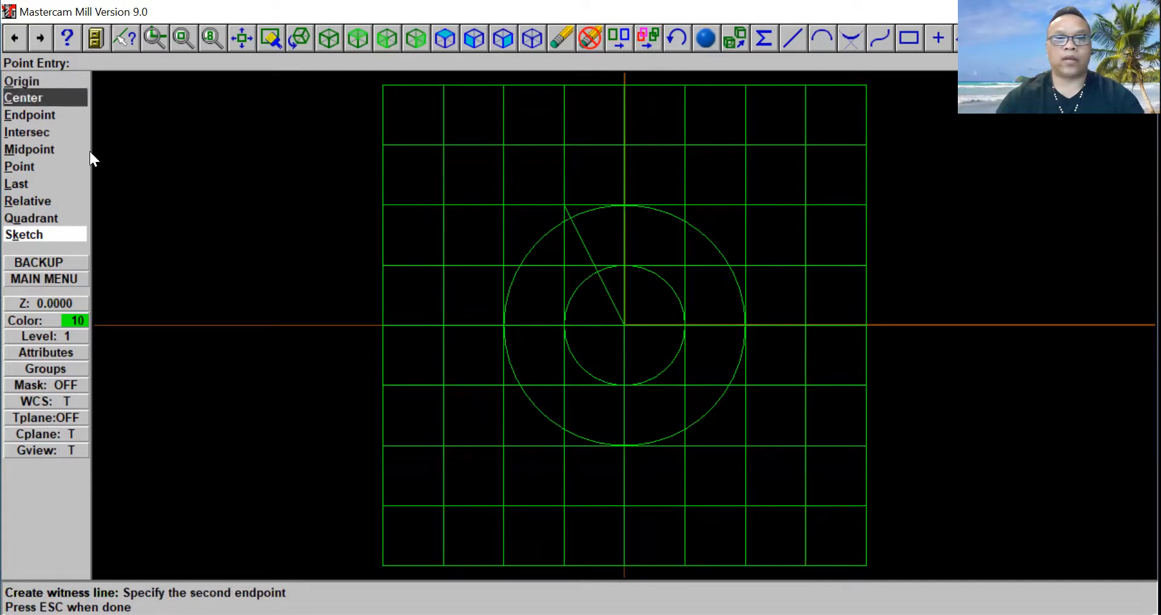
pyautogui.click(684, 206)
# Step: Draw witness lines from the origin to the grid intersections 5 left and 2.5 below and above it, and to the outer circle's right quadrant
pyautogui.click(50, 87)
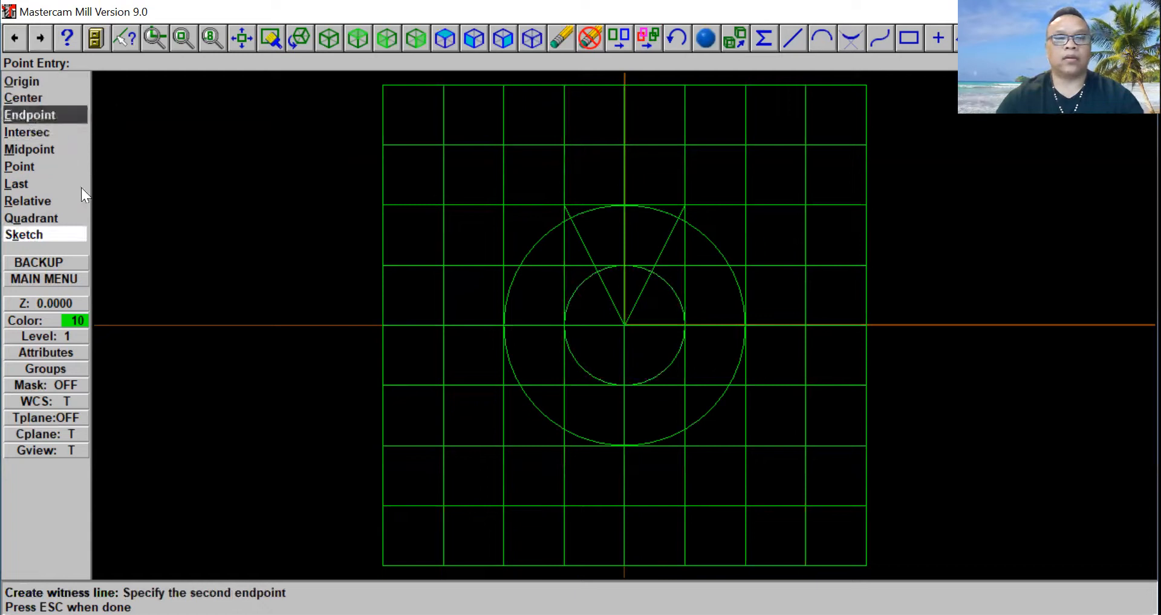
pyautogui.click(503, 385)
pyautogui.click(53, 80)
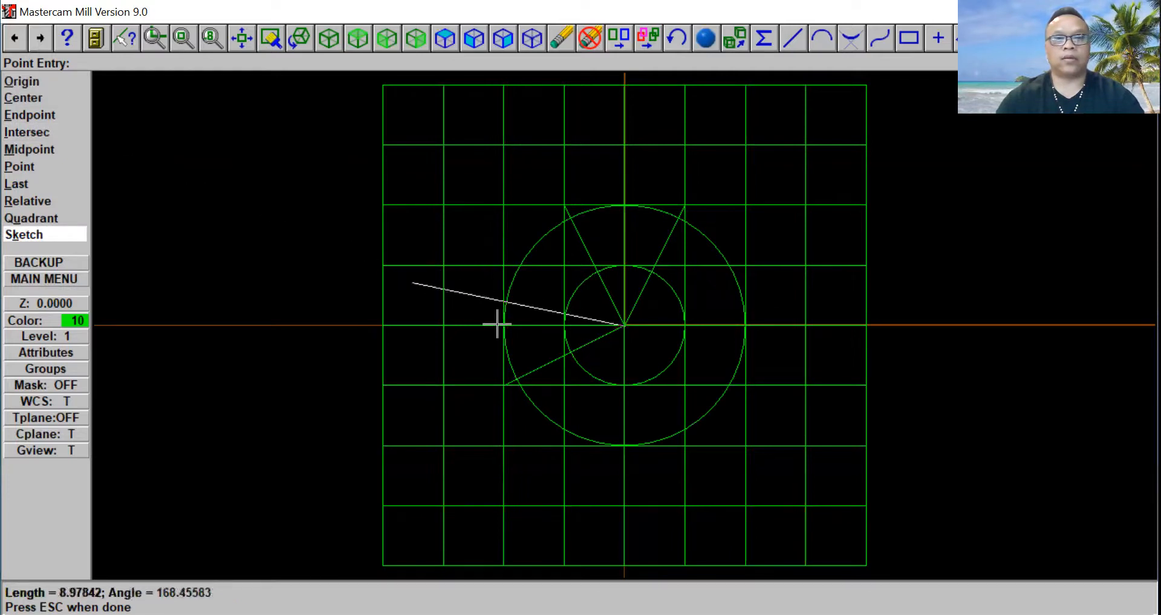
pyautogui.click(503, 265)
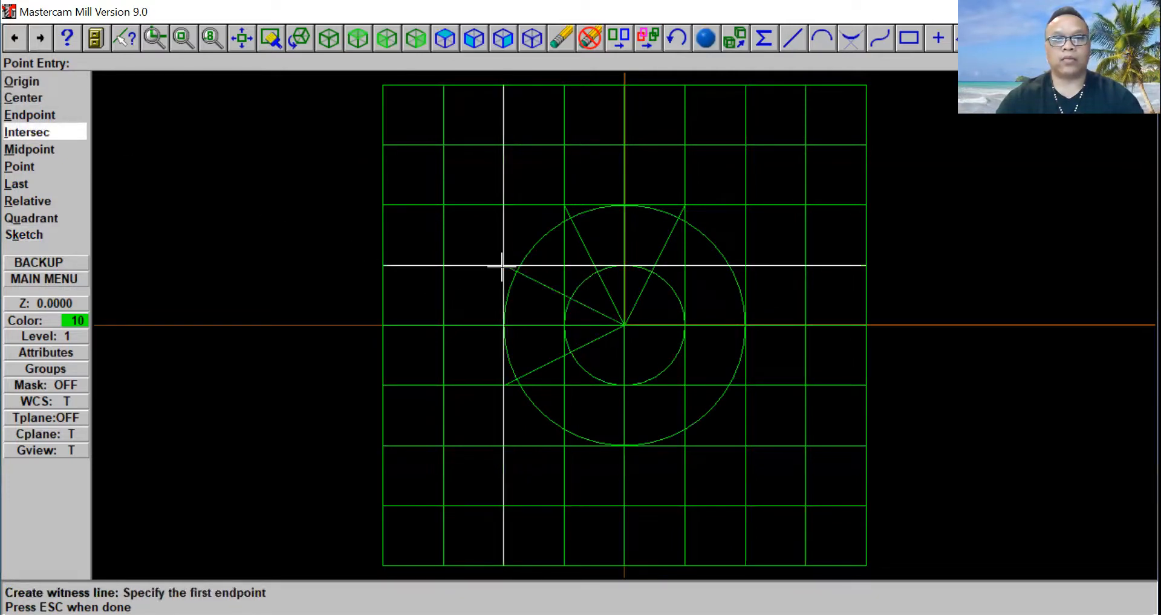
pyautogui.click(52, 84)
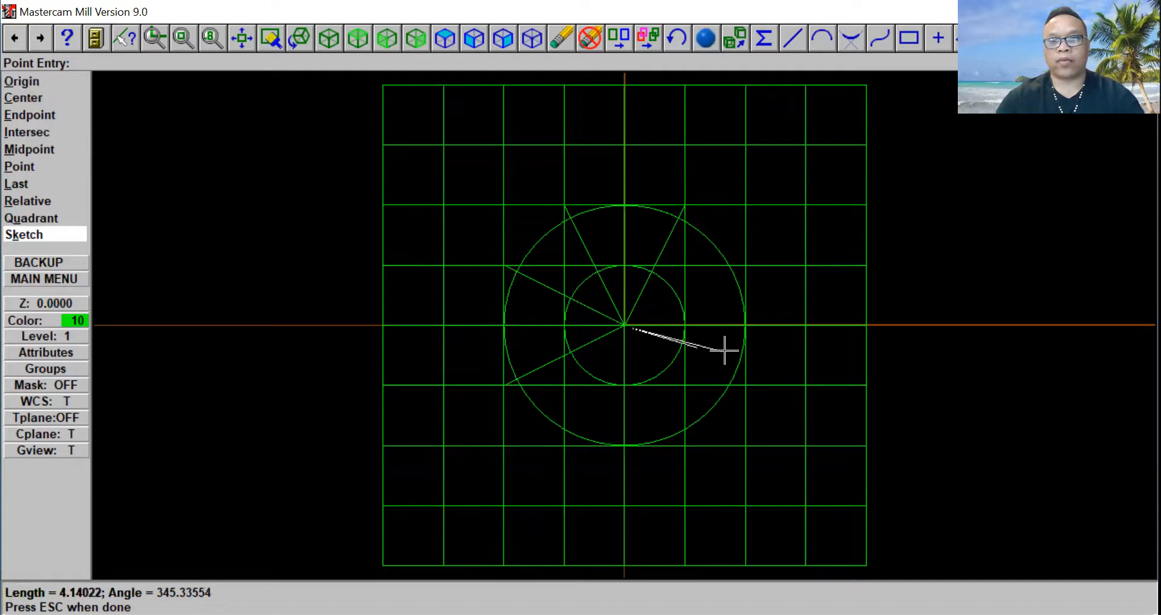
pyautogui.click(746, 325)
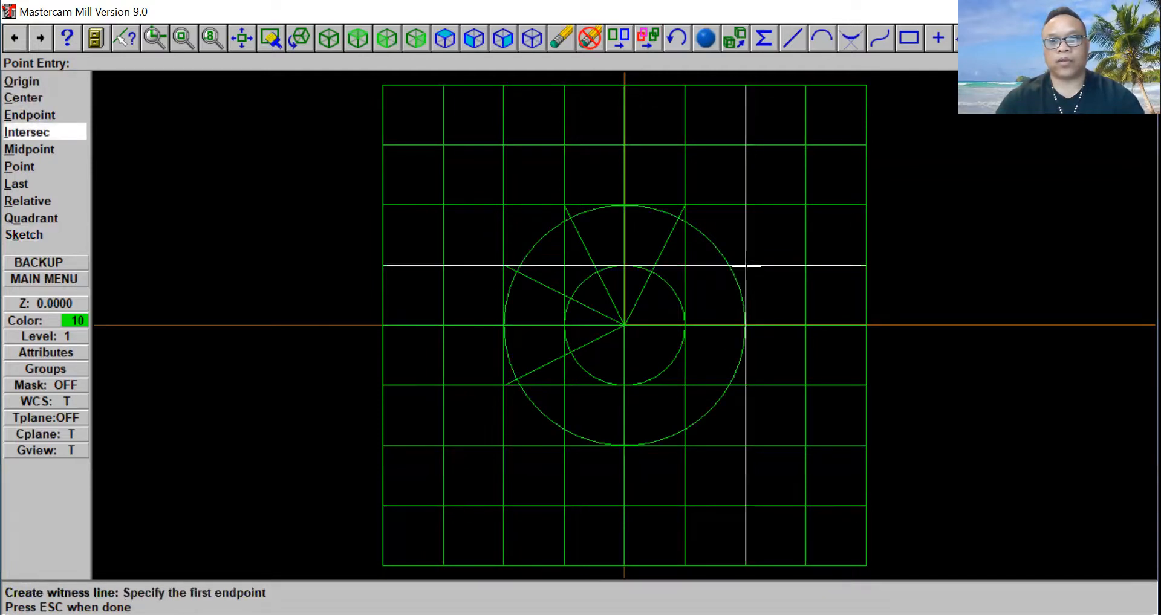
# Step: Draw witness lines from the origin to the grid intersections 5 to its right and 2.5 above and below it
pyautogui.click(746, 264)
pyautogui.click(45, 79)
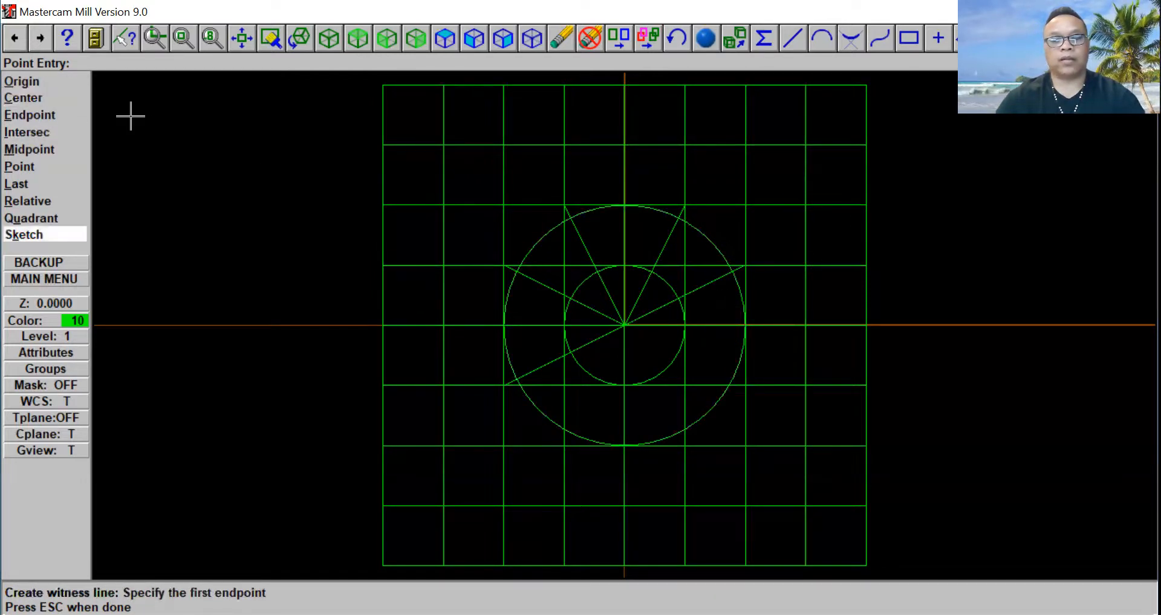
pyautogui.click(30, 80)
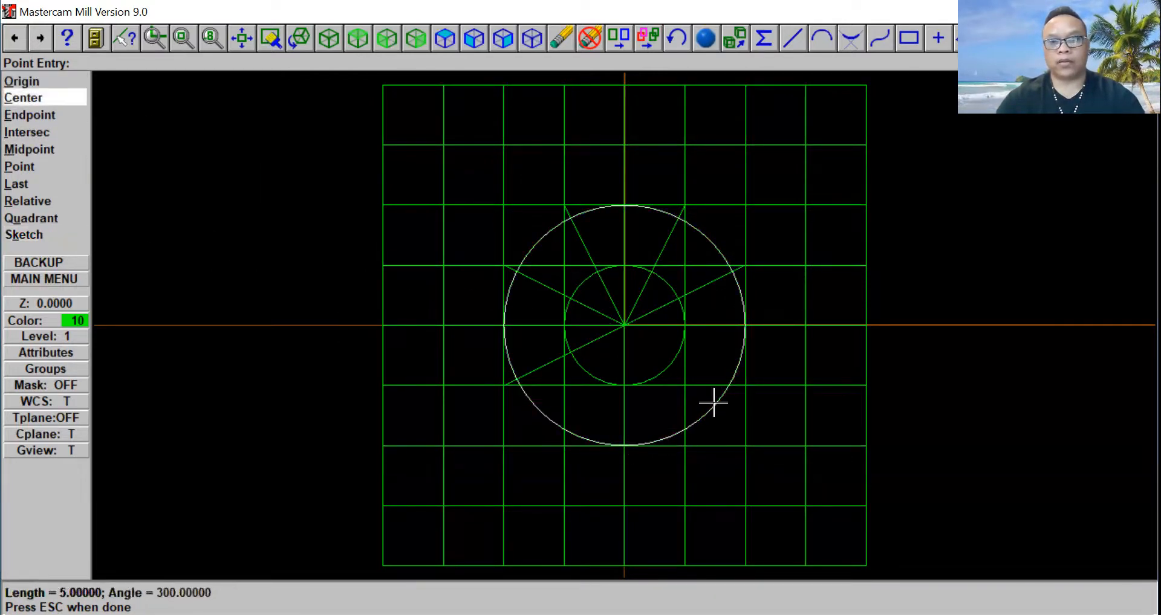
pyautogui.click(746, 385)
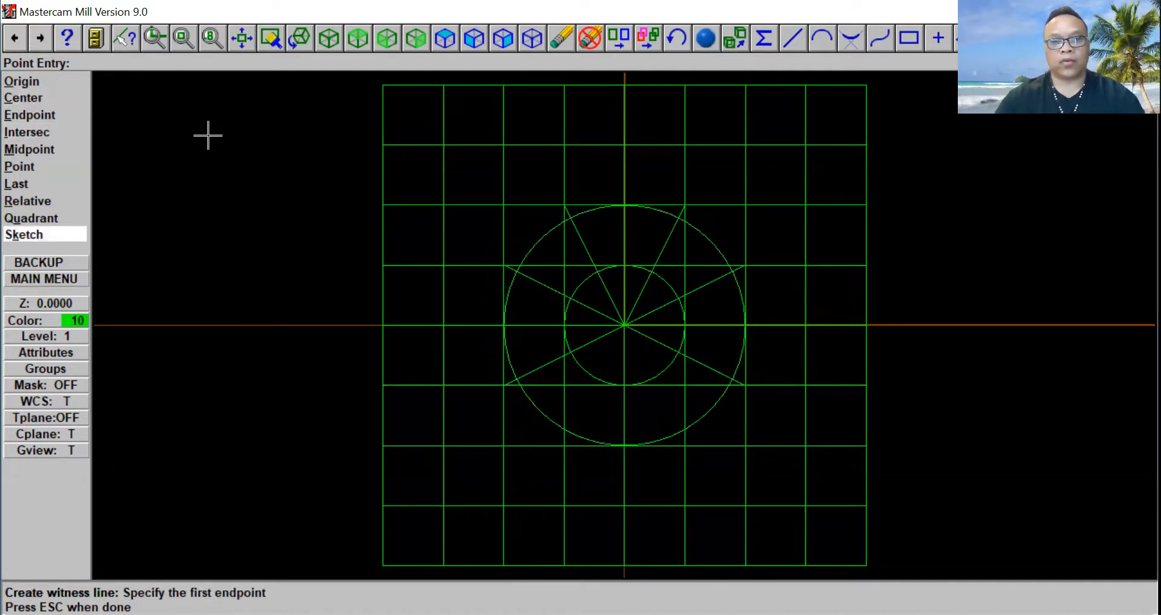
# Step: Draw witness lines from the origin to the grid intersections 5 below it and 2.5 to either side
pyautogui.click(53, 79)
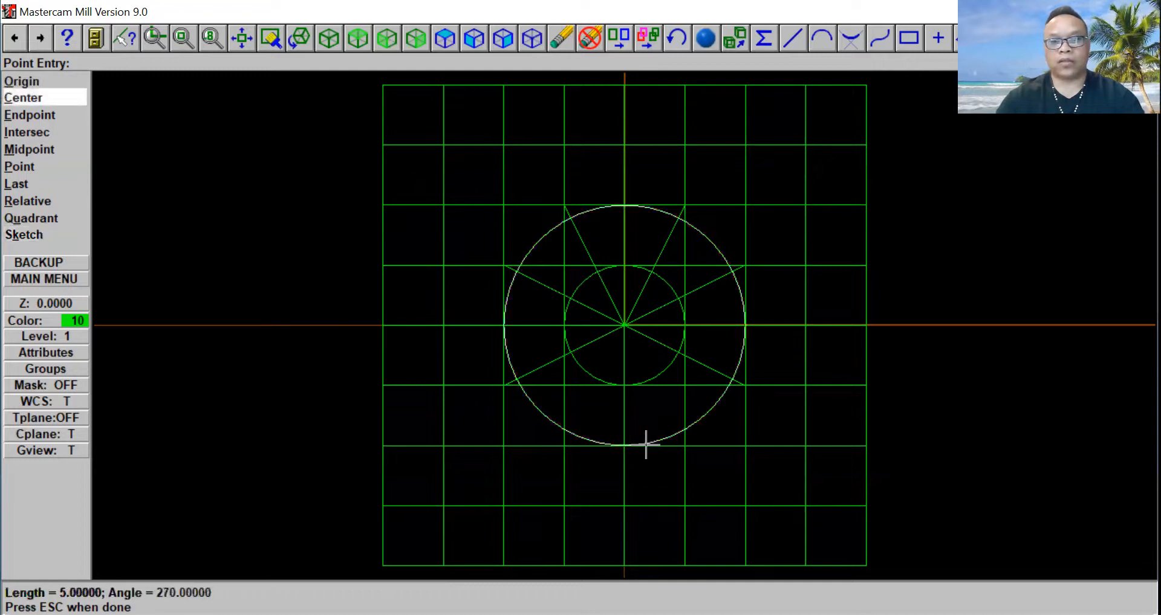
pyautogui.click(686, 447)
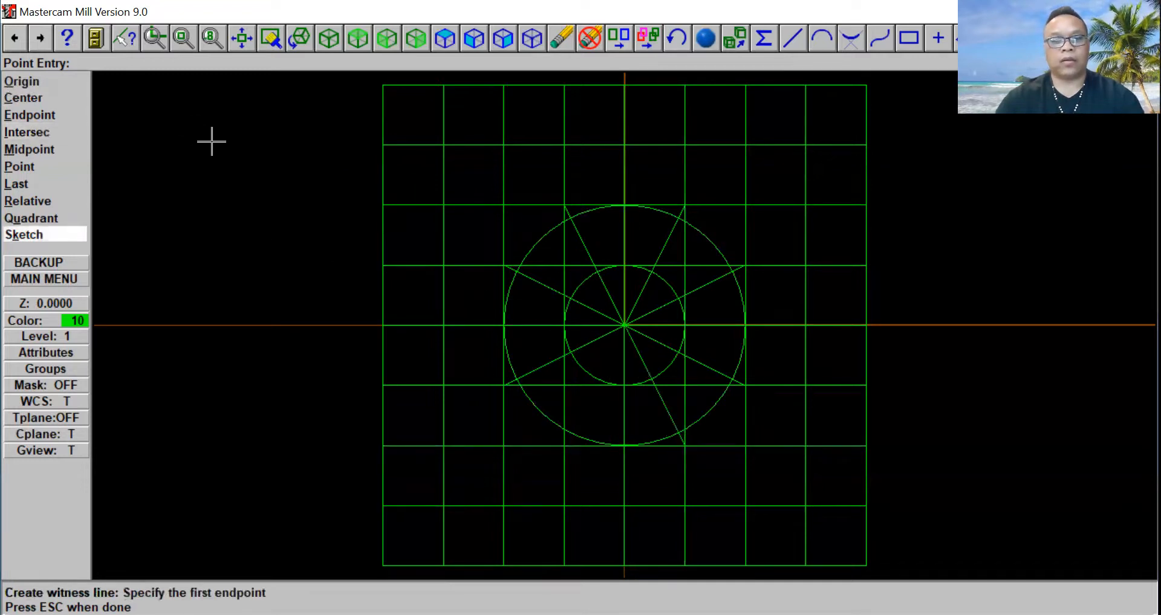
pyautogui.click(37, 79)
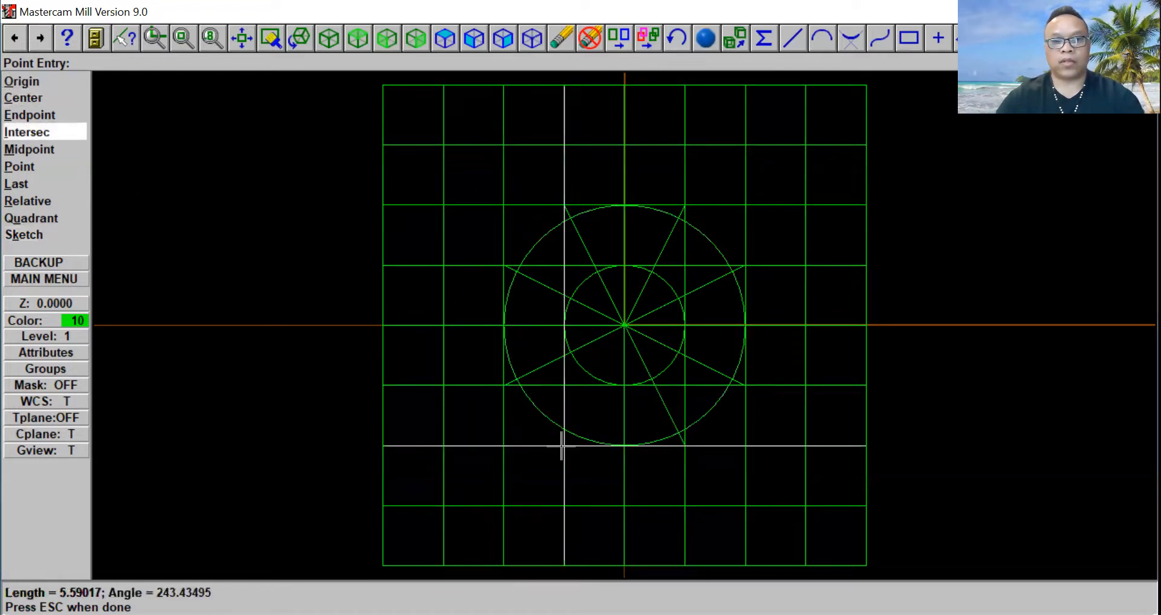
pyautogui.click(565, 447)
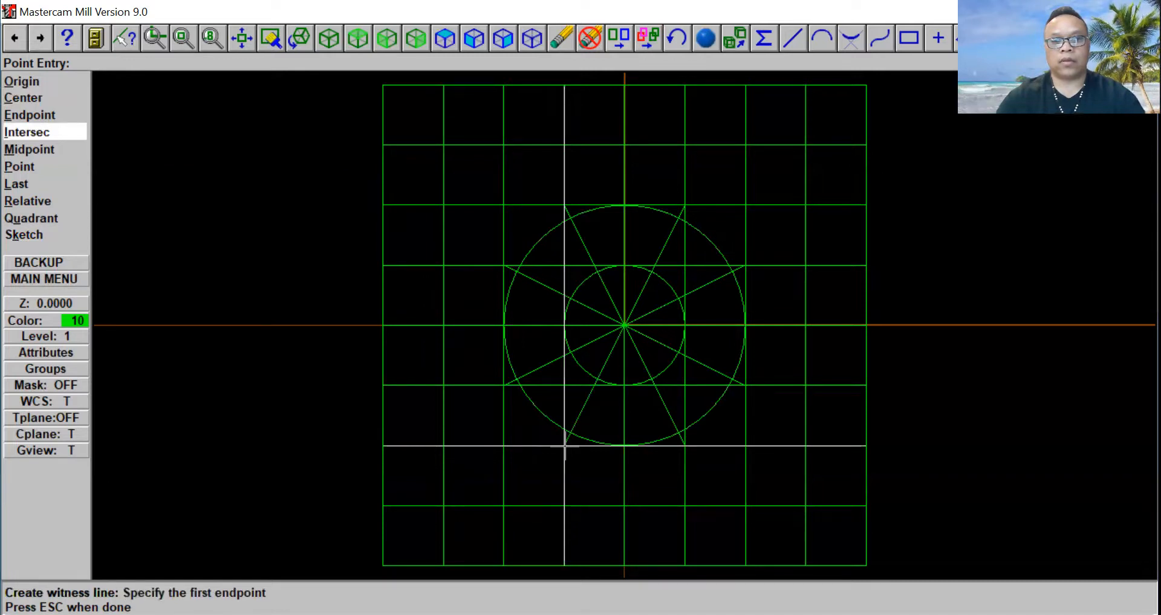
pyautogui.press('Escape')
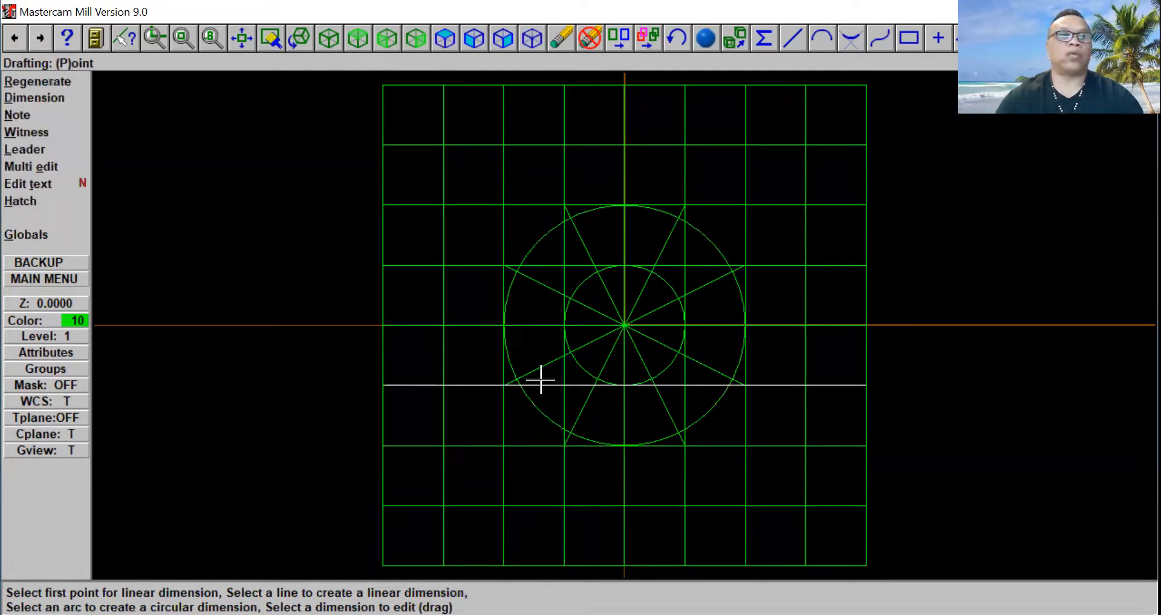
# Step: Create a circle of diameter 0.5 centred on the origin
pyautogui.click(71, 280)
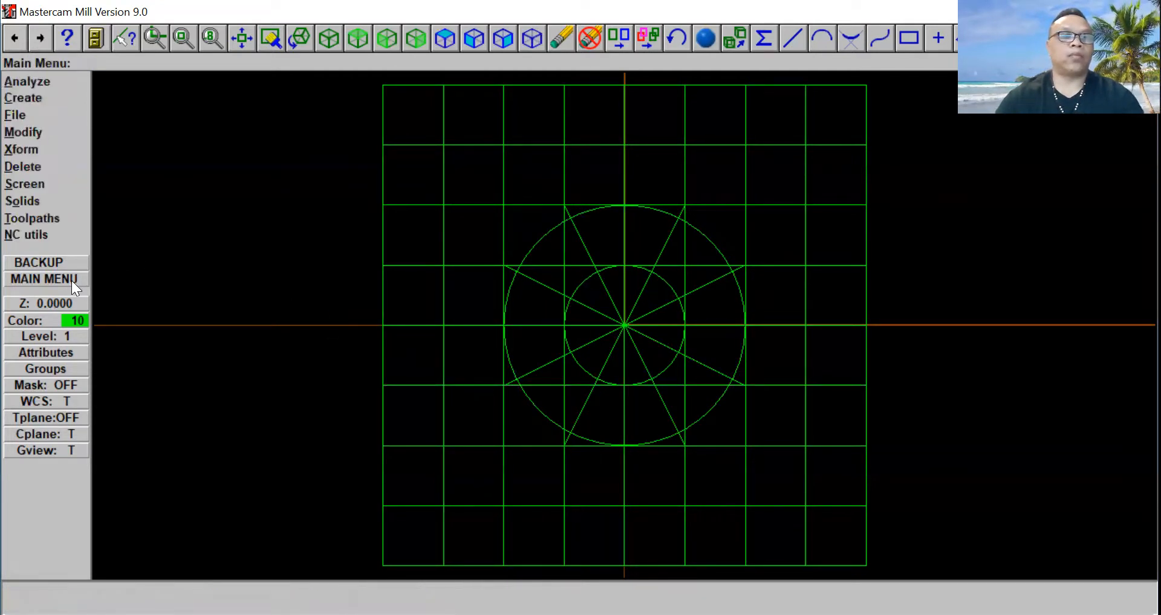
pyautogui.click(40, 98)
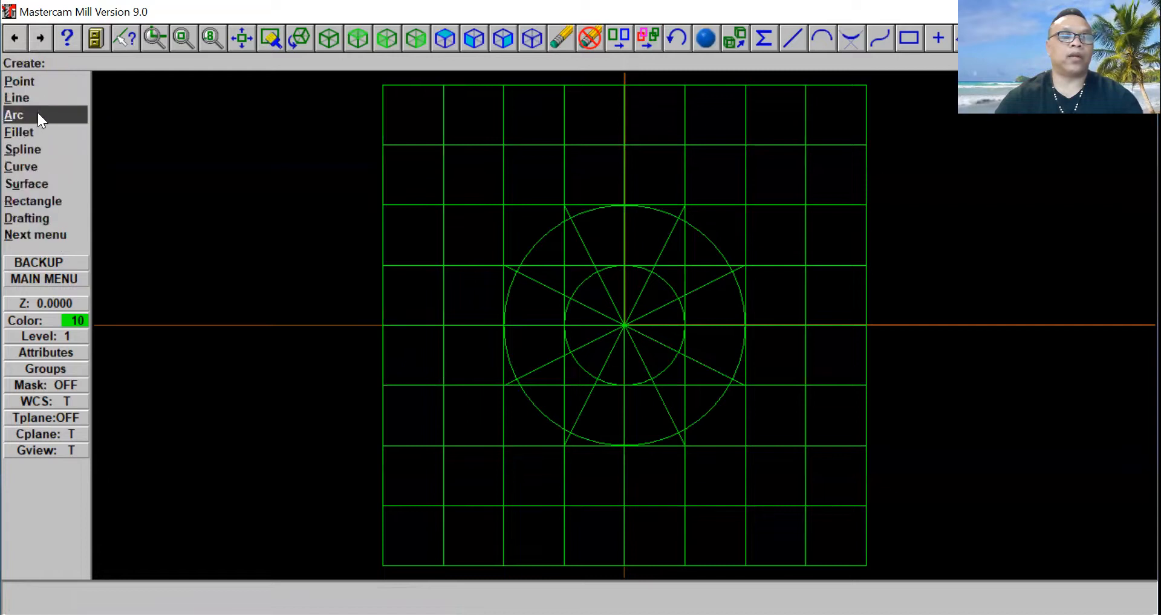
pyautogui.click(38, 114)
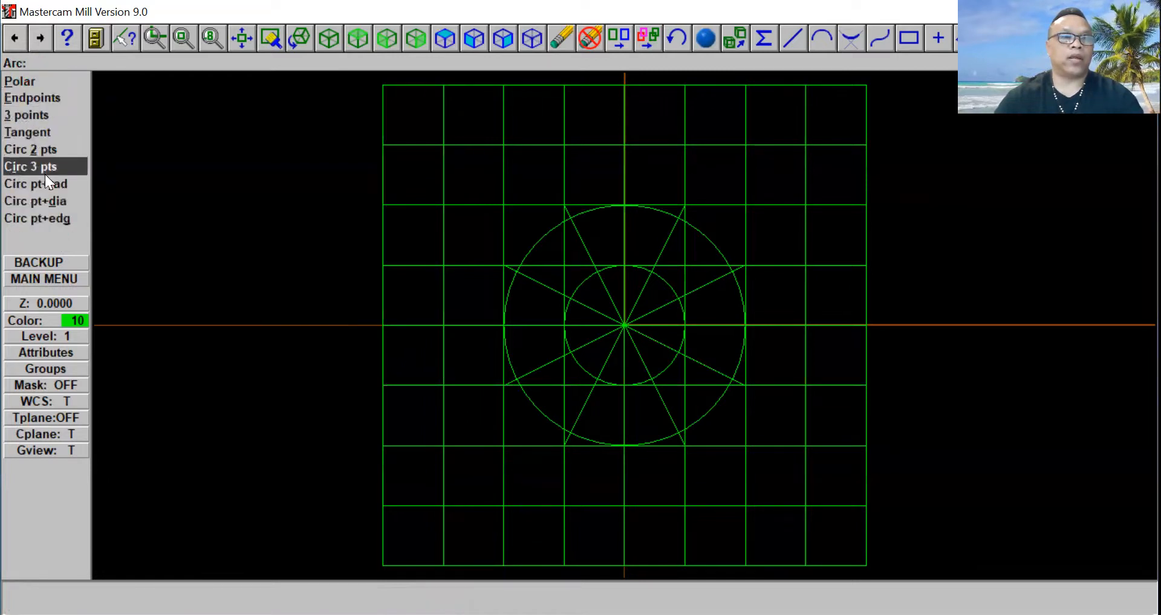
pyautogui.click(52, 202)
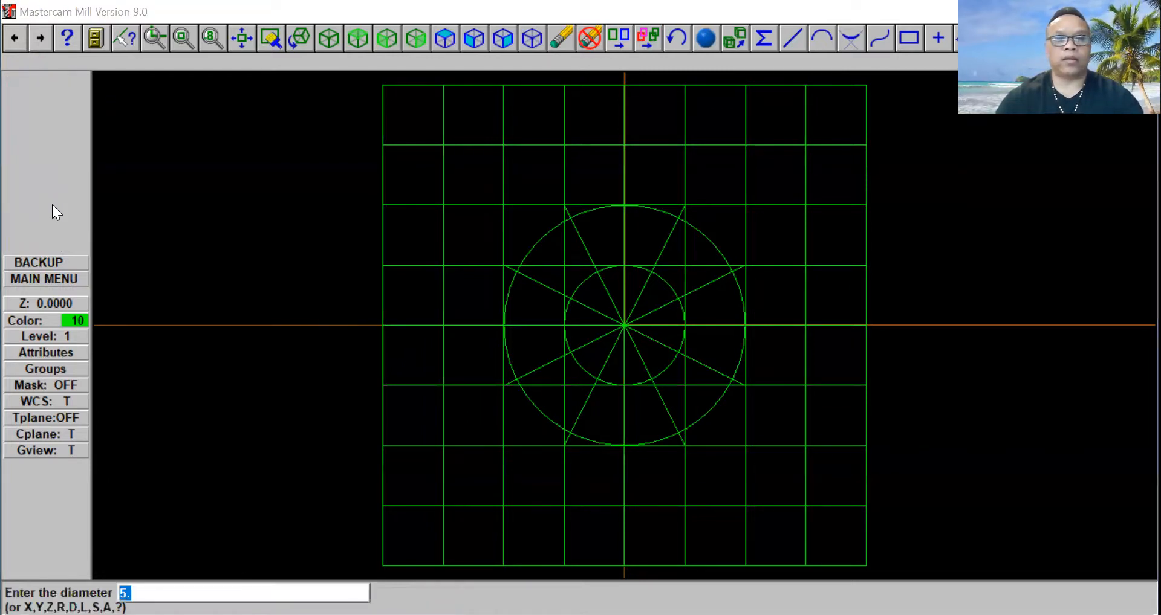
pyautogui.write('.')
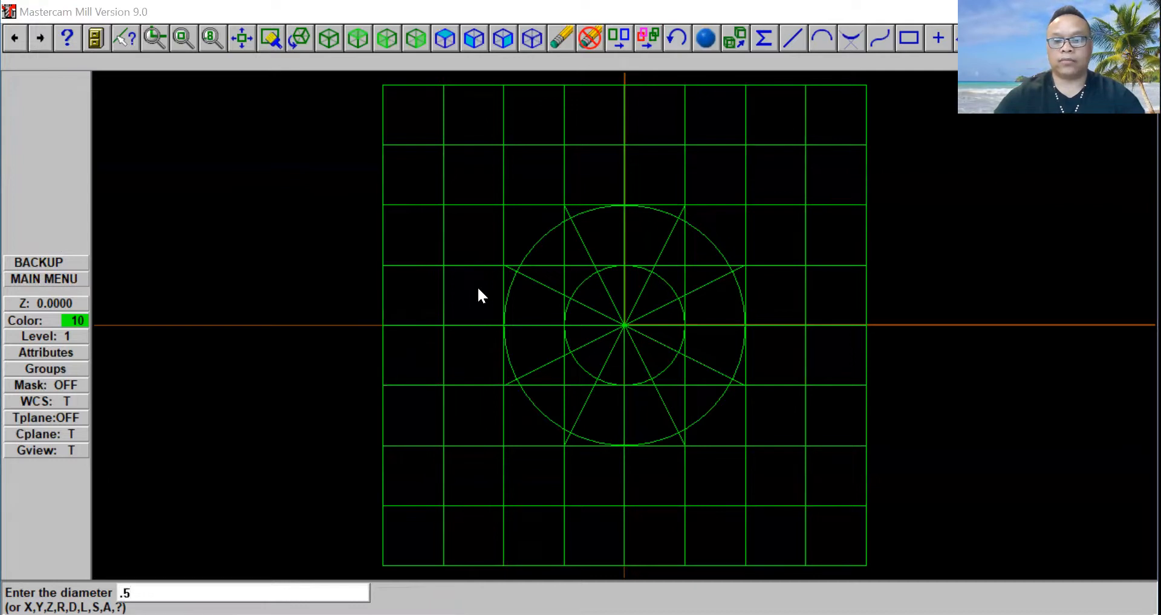
pyautogui.press('Return')
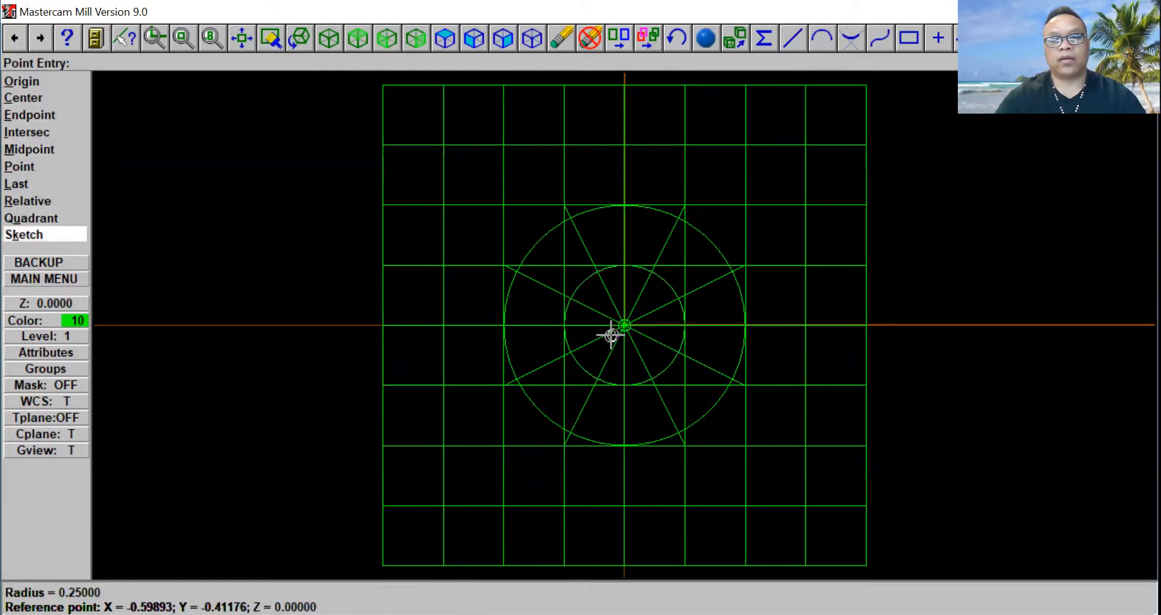
# Step: Place four more 0.5-diameter circles freehand just outside the inner circle, one on each diagonal
pyautogui.click(575, 277)
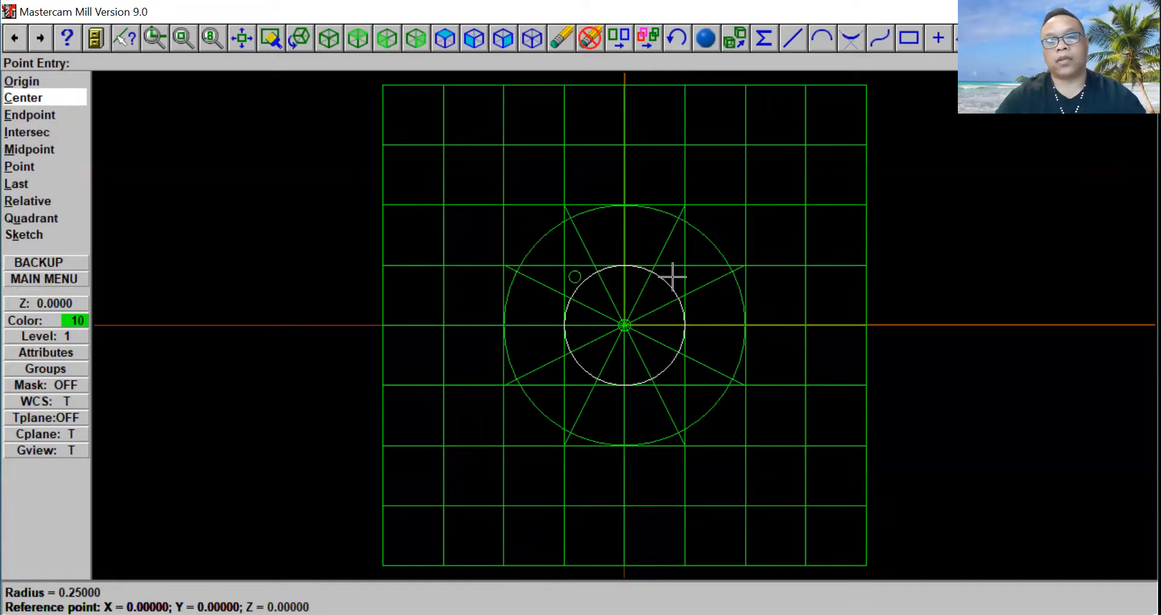
pyautogui.click(672, 277)
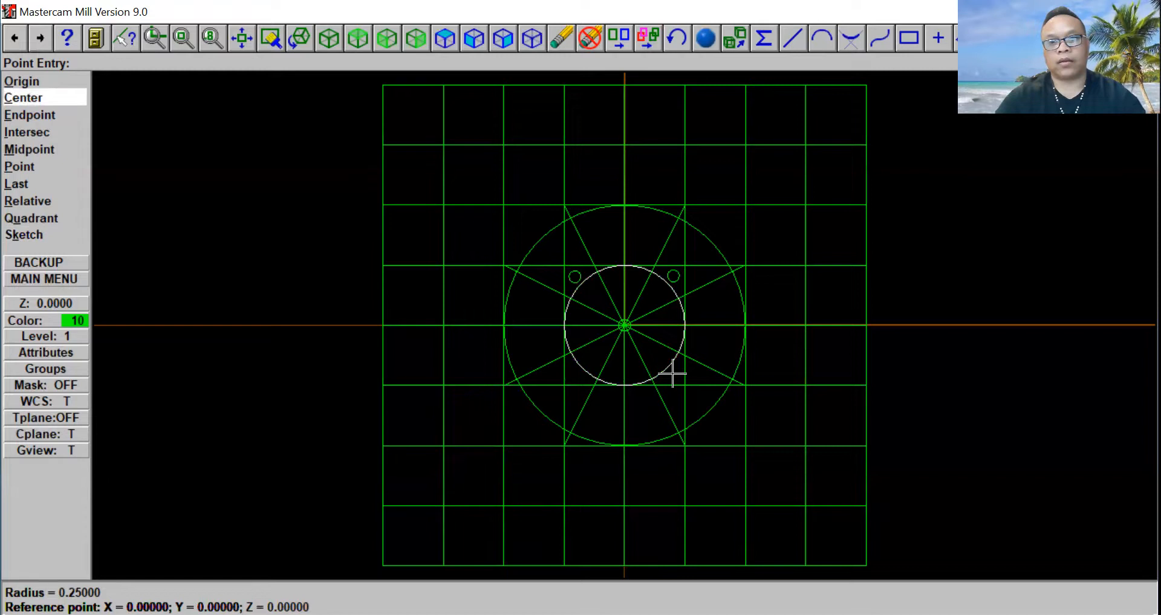
pyautogui.click(676, 374)
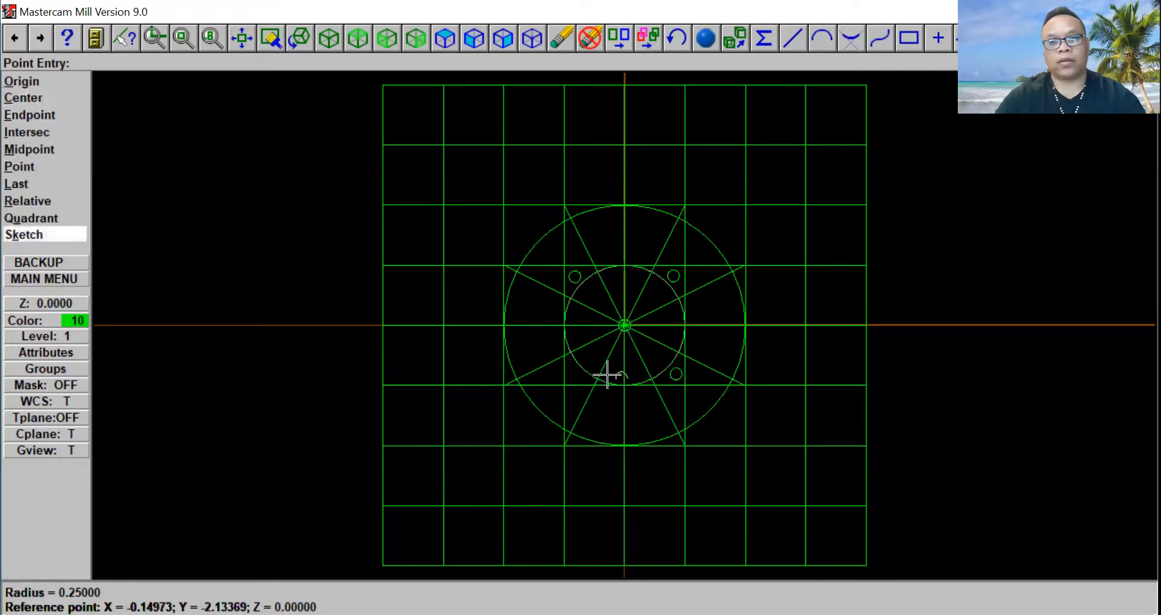
pyautogui.click(574, 375)
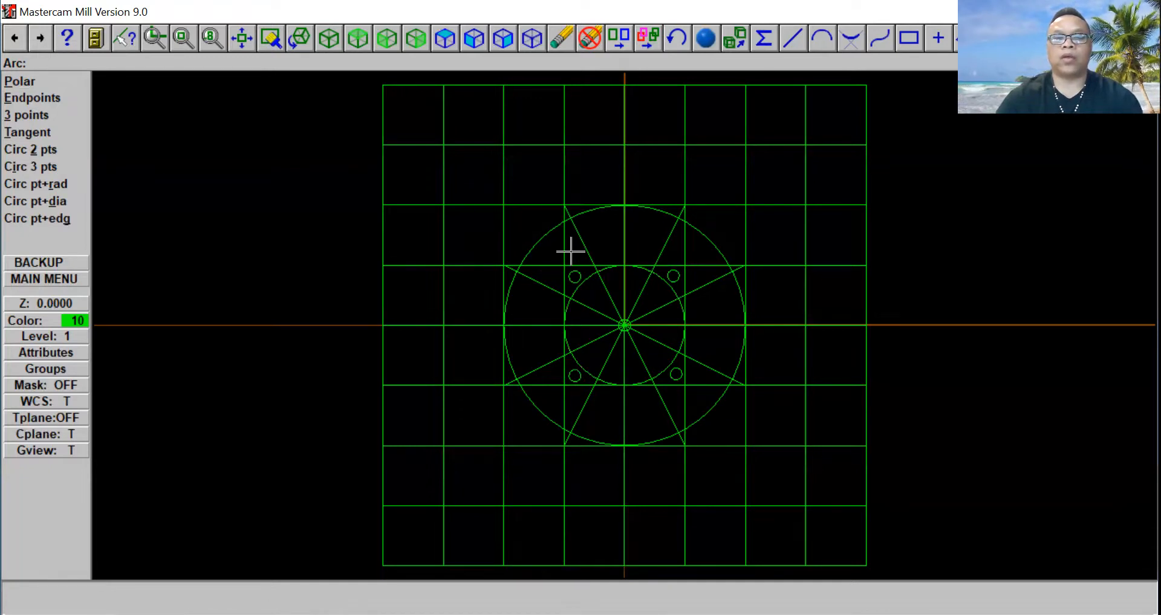
# Step: Draw three-point arcs above the origin on both sides, joining neighbouring witness-line ends through the grid intersections 2.5 above and 2.5 beside the origin
pyautogui.click(42, 115)
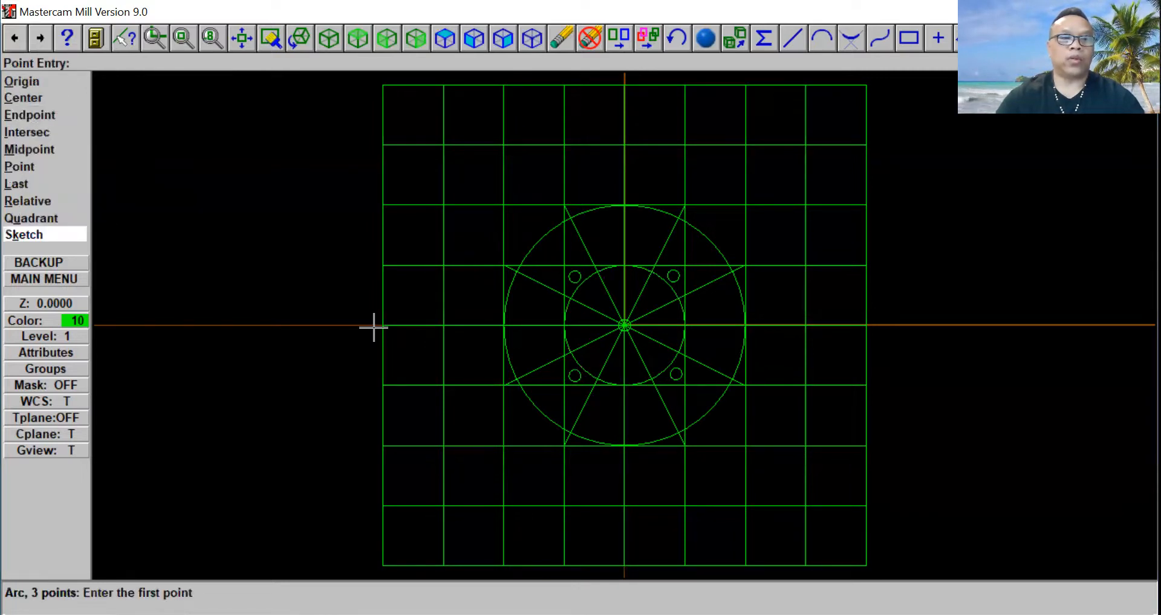
pyautogui.click(504, 266)
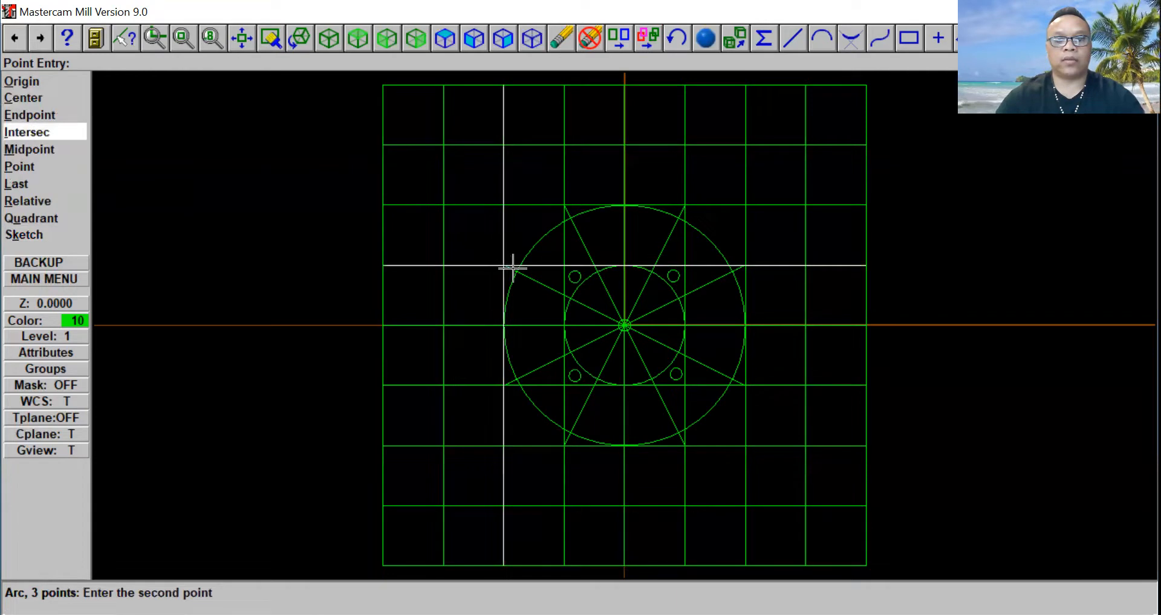
pyautogui.click(564, 266)
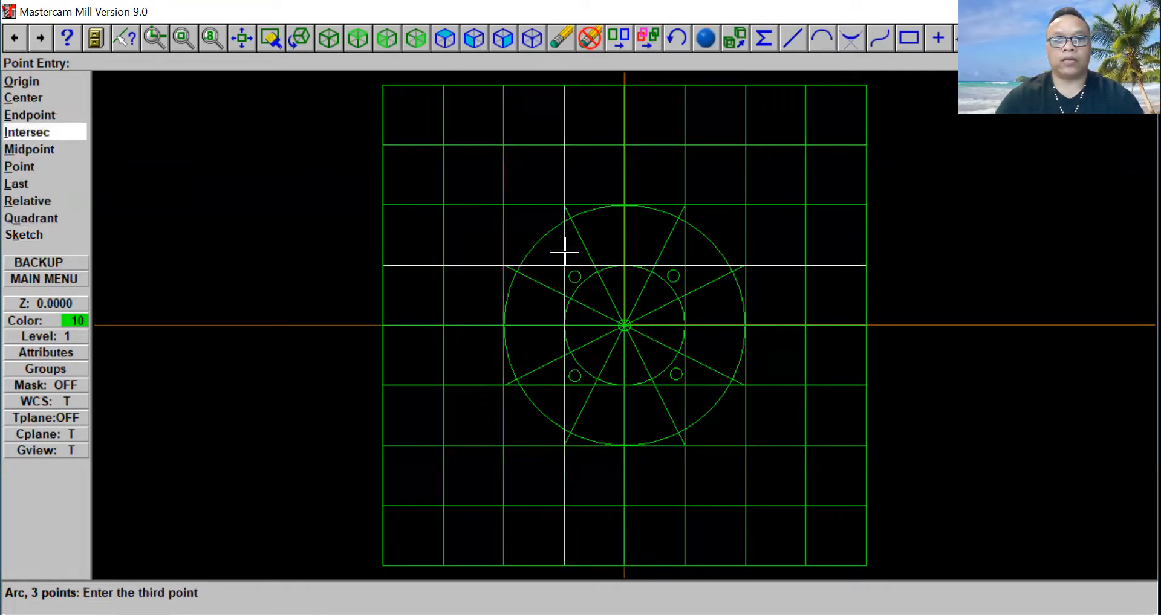
pyautogui.click(563, 205)
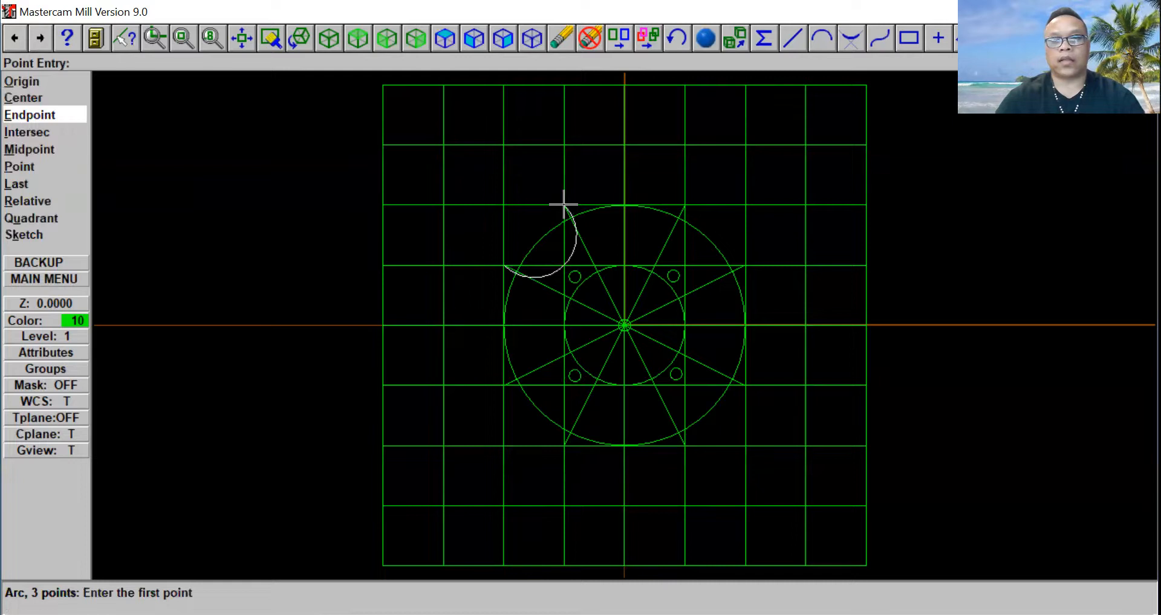
pyautogui.click(684, 205)
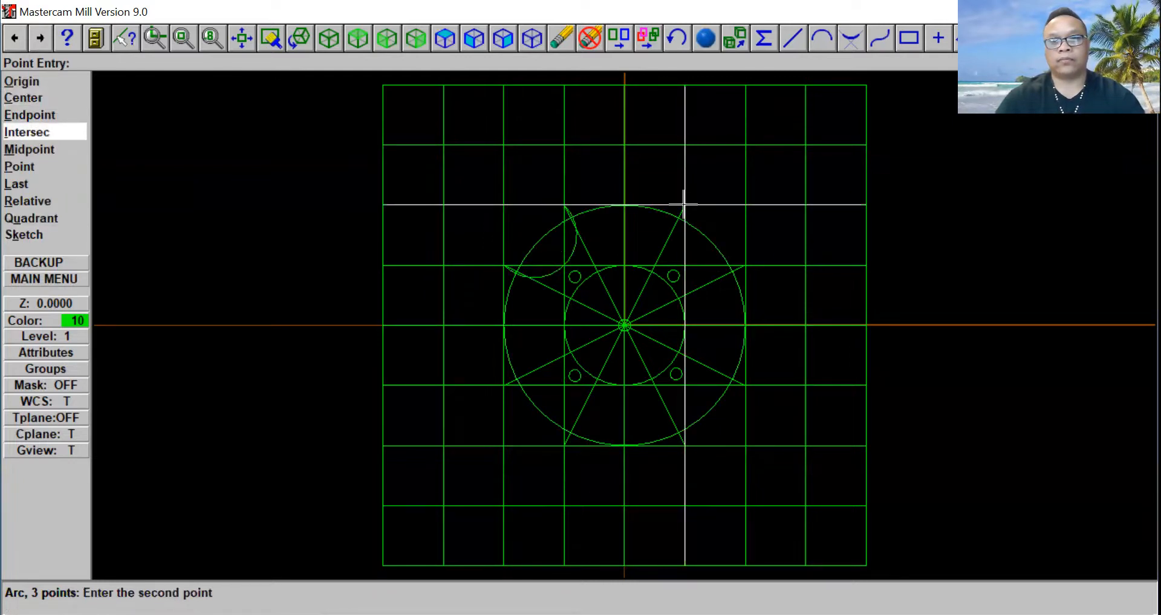
pyautogui.click(685, 264)
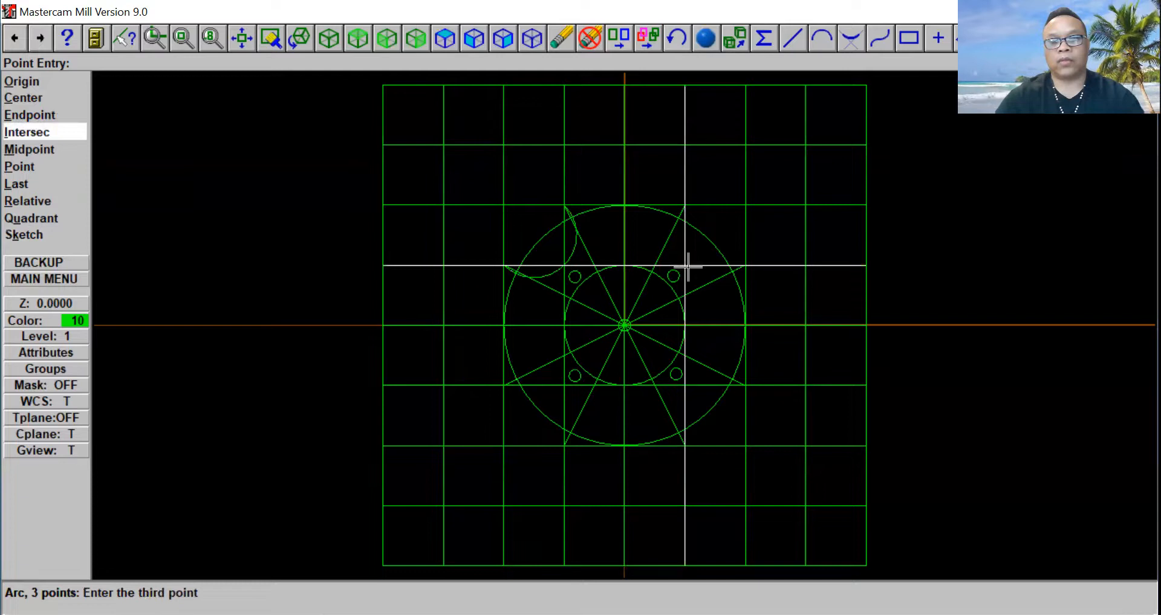
pyautogui.click(745, 264)
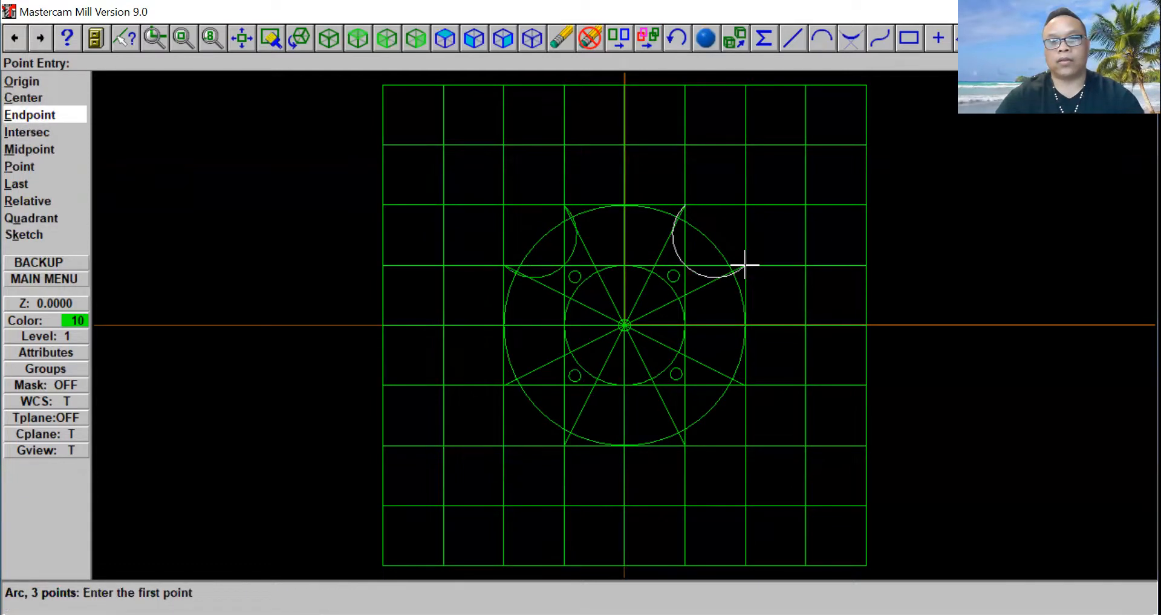
# Step: Draw matching three-point arcs below the origin on both sides, passing through the grid intersections 2.5 below and 2.5 beside the origin
pyautogui.click(746, 384)
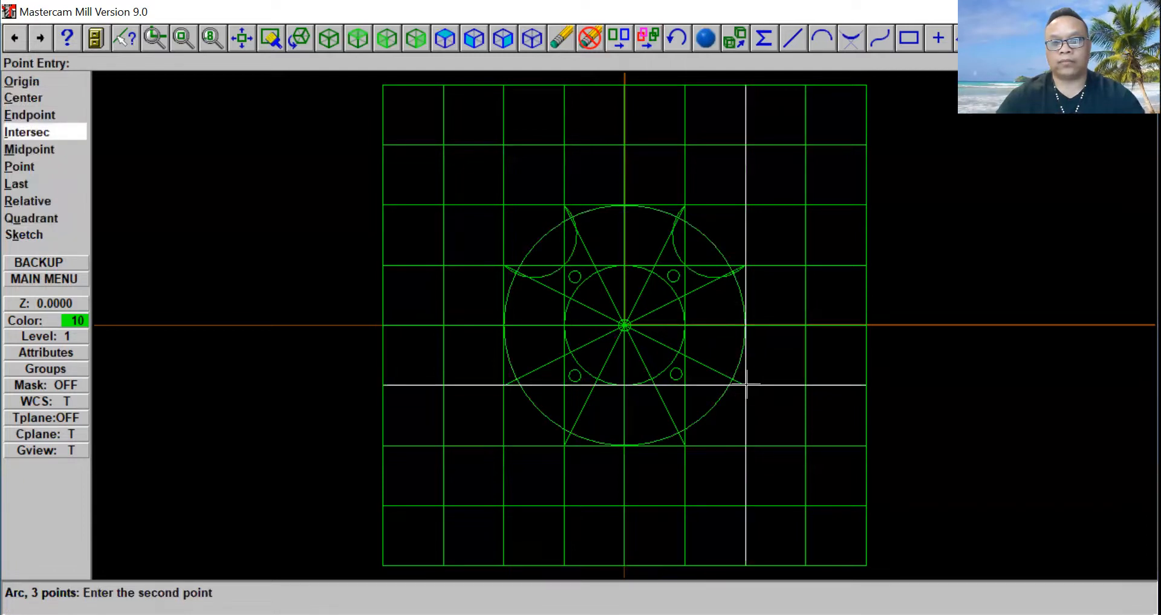
pyautogui.click(684, 385)
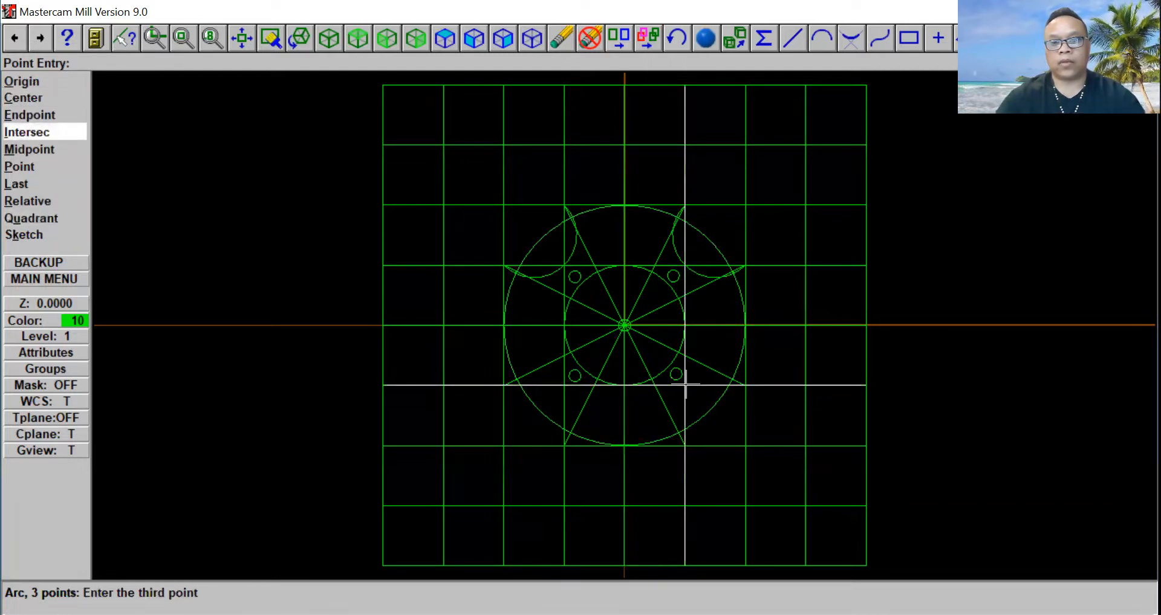
pyautogui.click(685, 445)
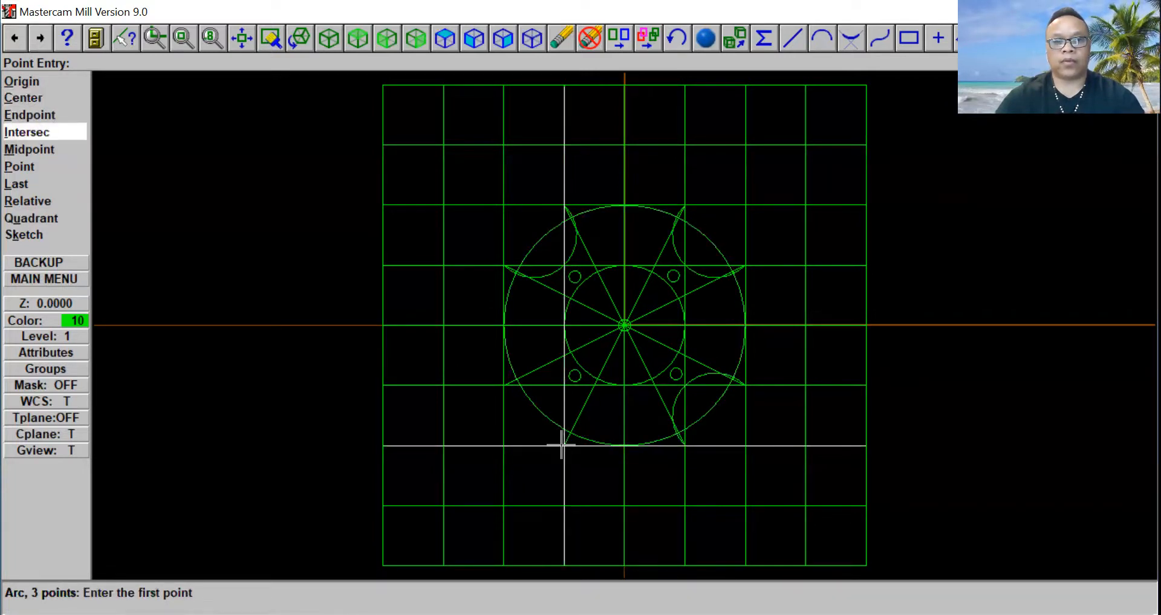
pyautogui.click(561, 445)
pyautogui.click(553, 385)
pyautogui.click(503, 385)
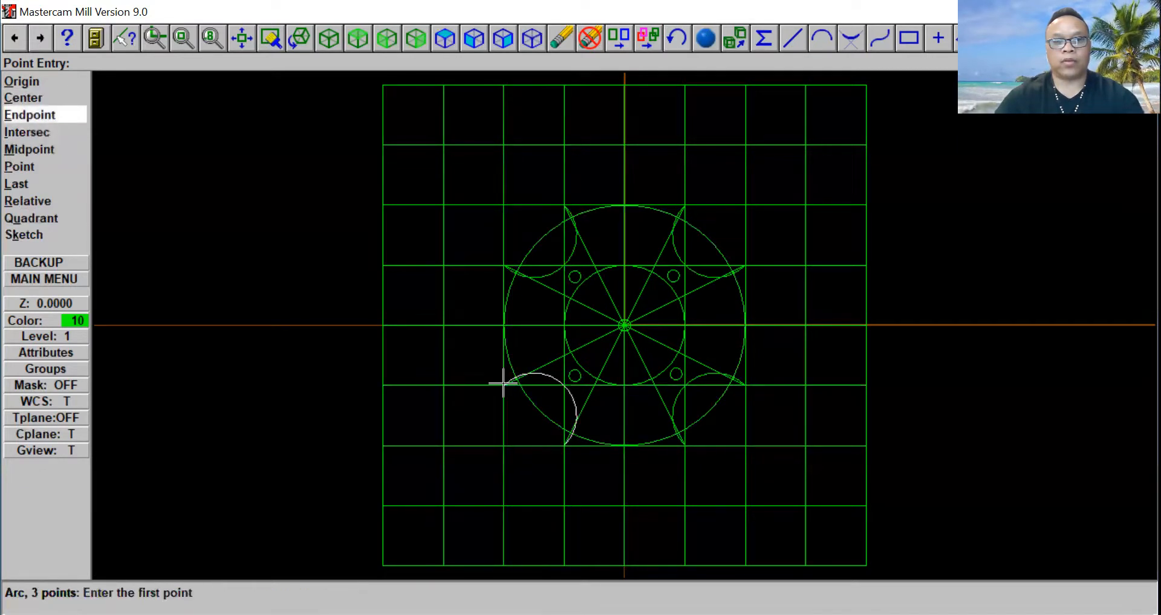
pyautogui.press('Escape')
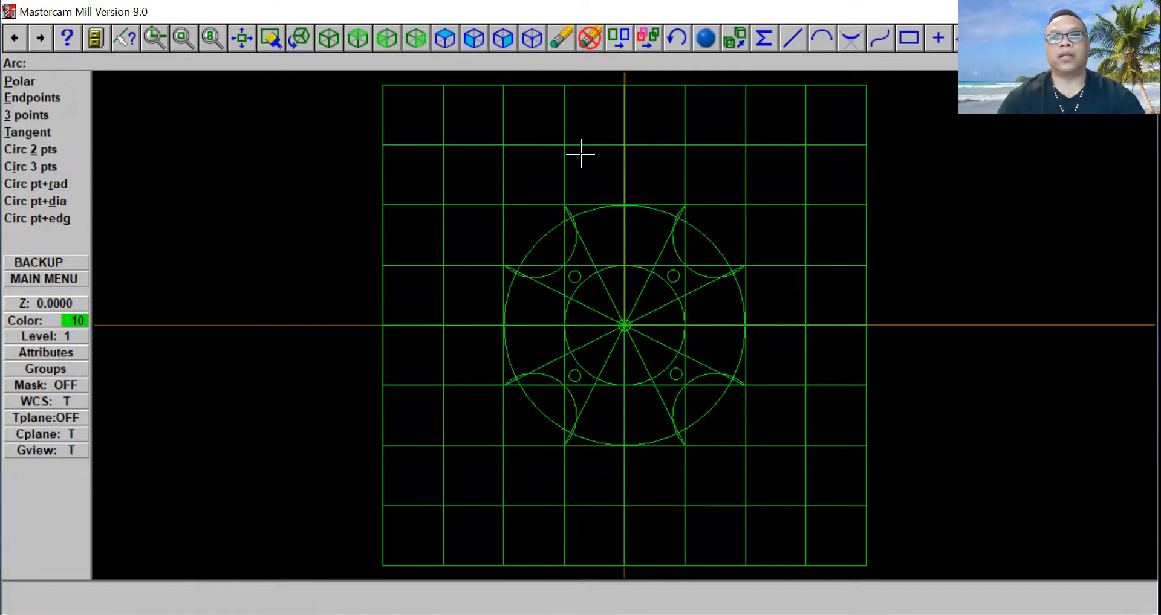
# Step: Delete the horizontal grid lines inside the square, keeping associated drafting entities and deleting only their associations
pyautogui.click(556, 39)
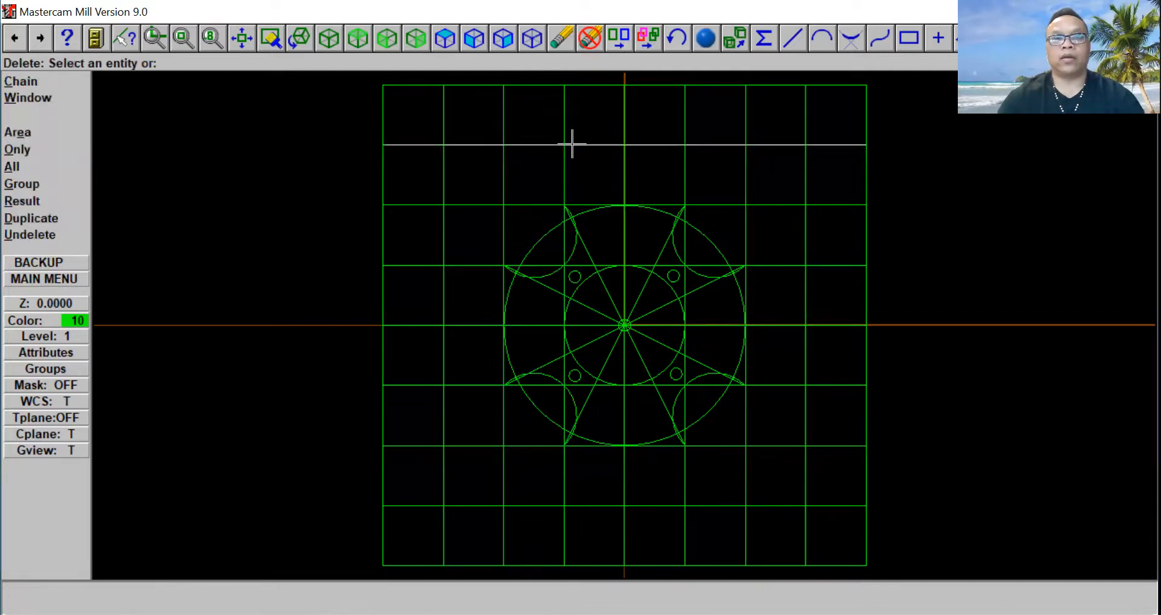
pyautogui.click(575, 145)
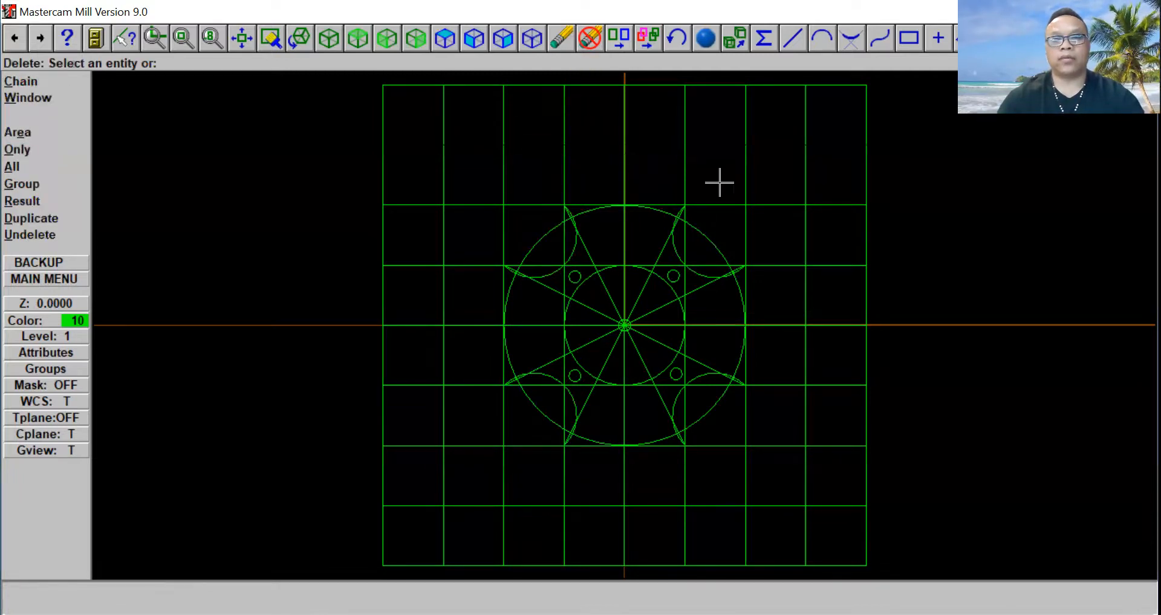
pyautogui.click(732, 204)
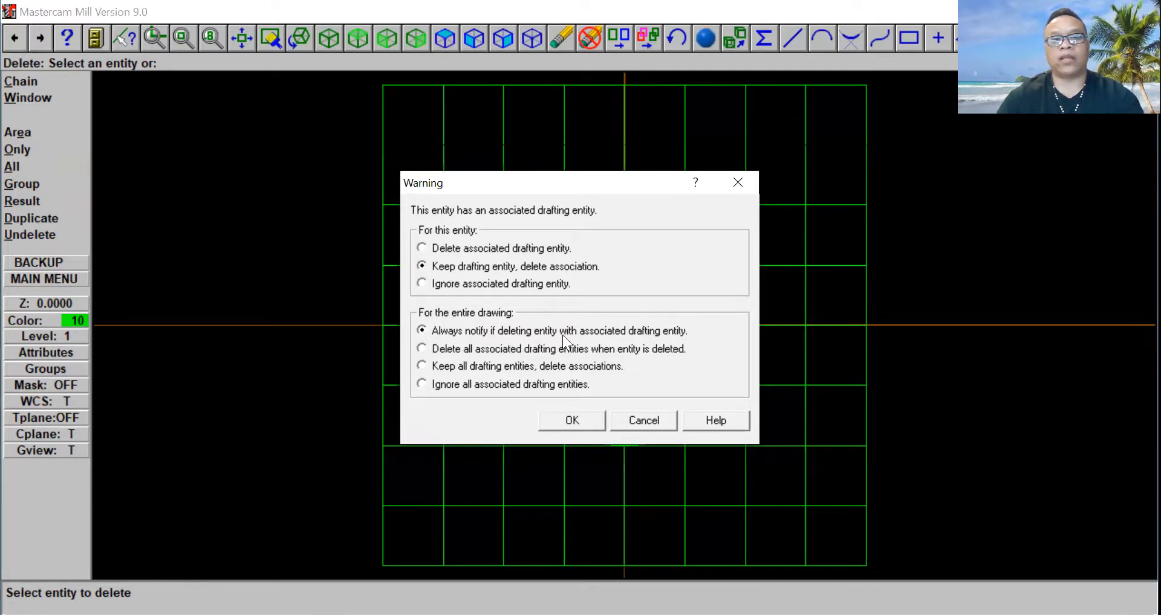
pyautogui.click(572, 421)
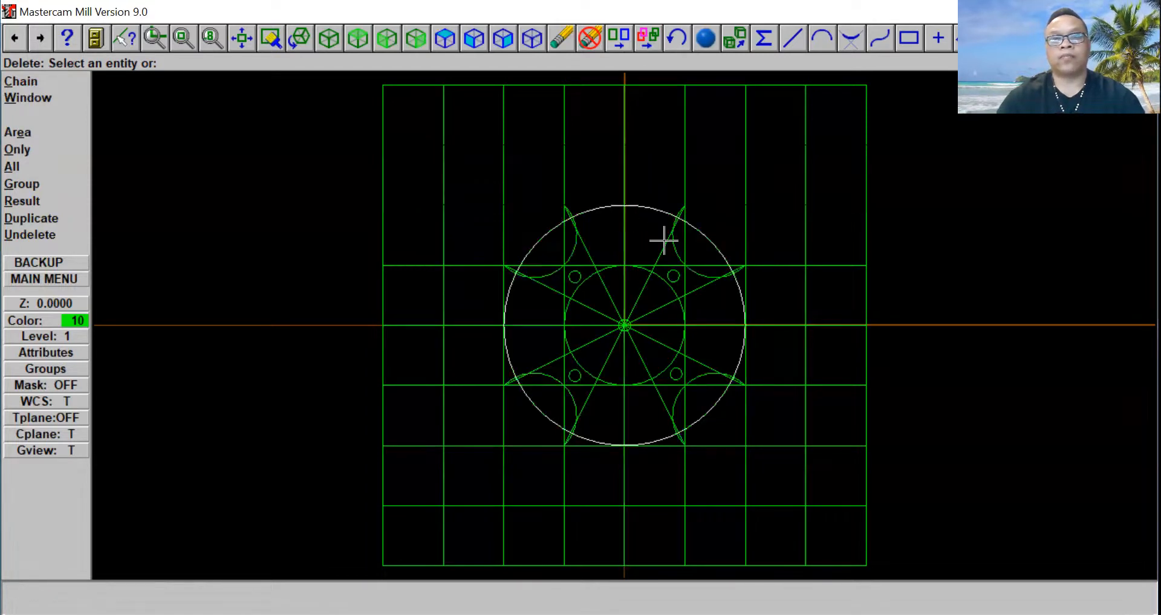
pyautogui.click(789, 266)
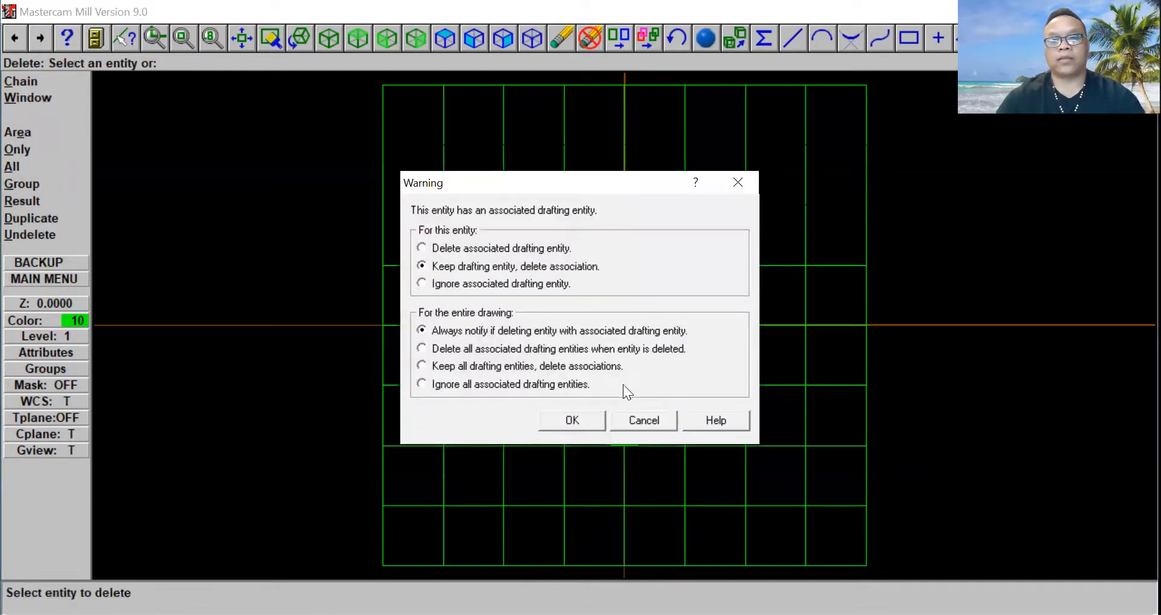
pyautogui.click(582, 416)
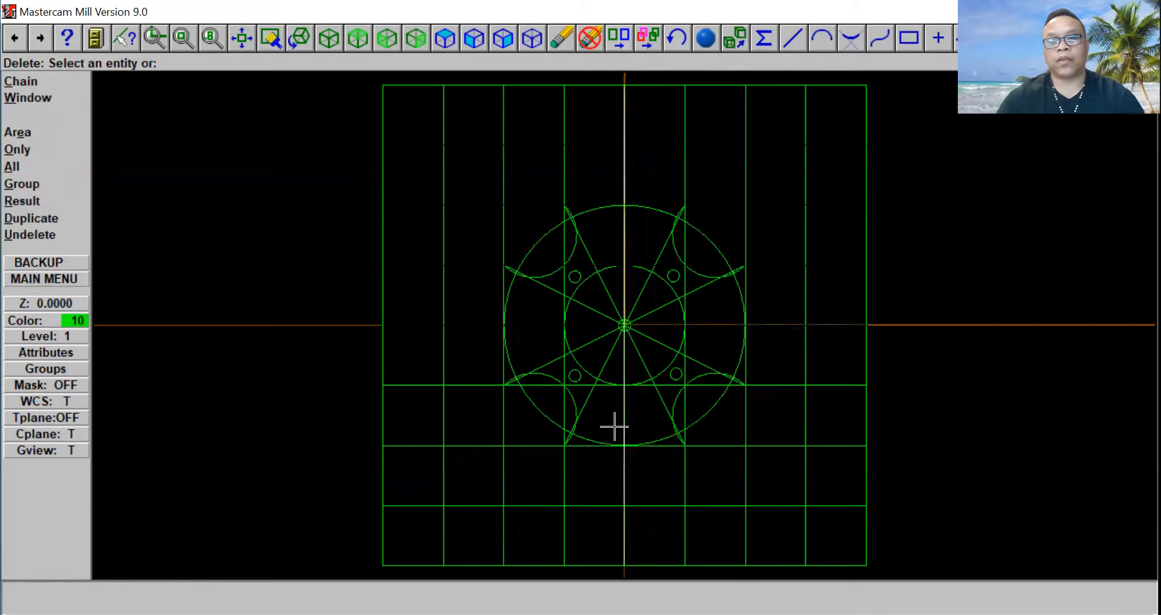
pyautogui.click(770, 397)
pyautogui.click(580, 417)
pyautogui.click(783, 452)
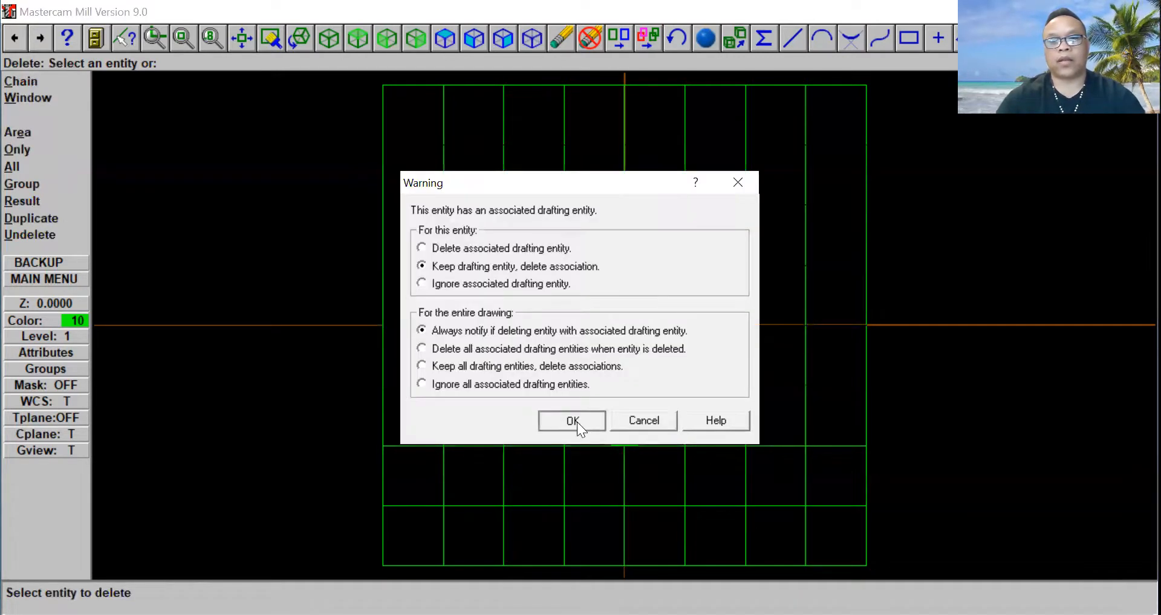
pyautogui.click(577, 422)
pyautogui.click(782, 505)
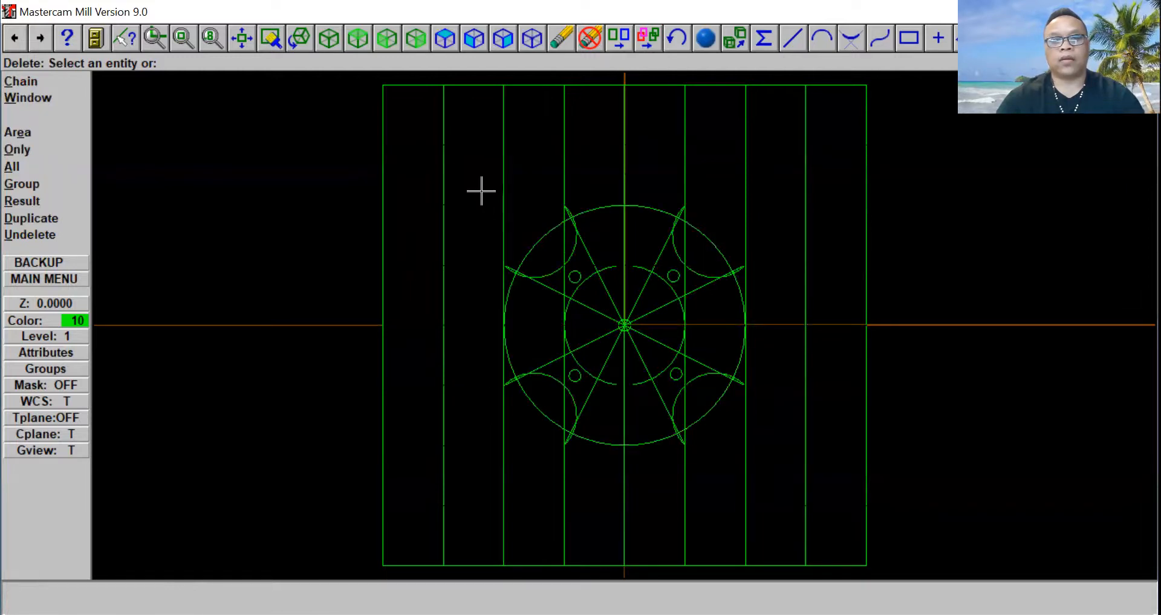
# Step: Delete the seven vertical grid lines inside the square and the leftover horizontal line from the origin to the outer circle
pyautogui.click(504, 170)
pyautogui.click(564, 152)
pyautogui.click(623, 139)
pyautogui.click(686, 142)
pyautogui.click(745, 140)
pyautogui.click(805, 139)
pyautogui.click(441, 169)
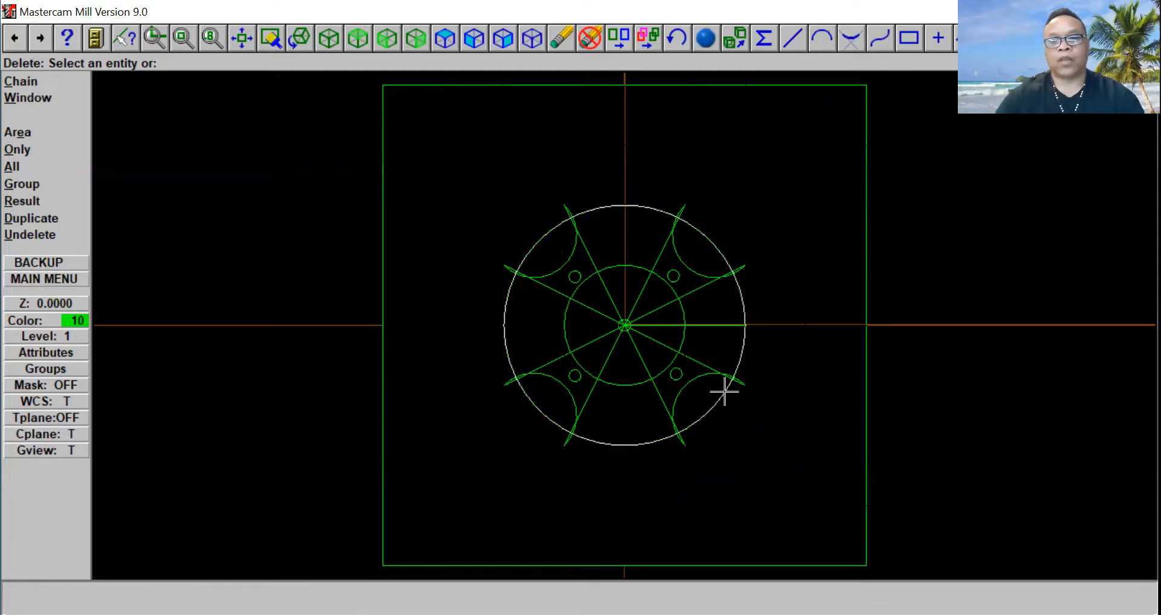
pyautogui.click(707, 331)
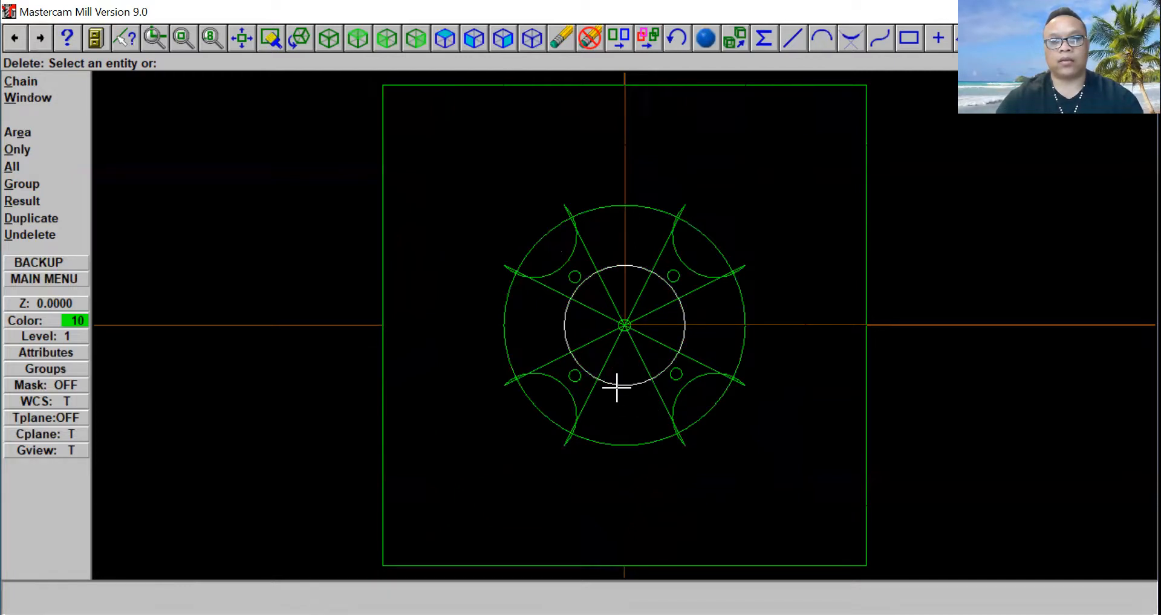
# Step: Delete the eight radial witness lines and the small circle at the origin
pyautogui.click(591, 348)
pyautogui.click(607, 358)
pyautogui.click(635, 361)
pyautogui.click(651, 342)
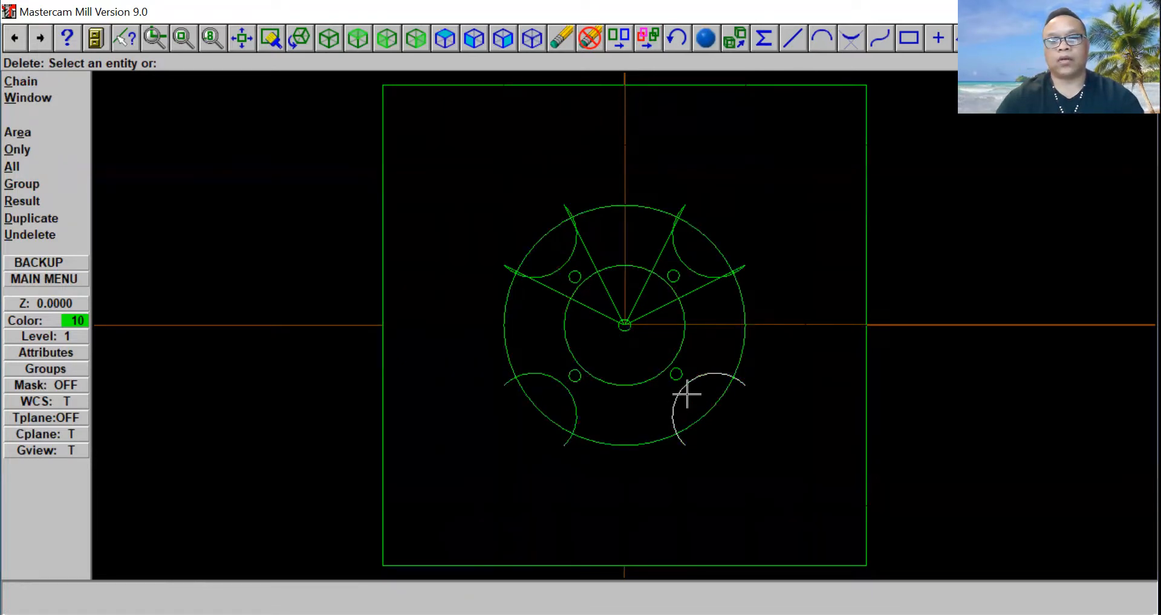
pyautogui.click(694, 294)
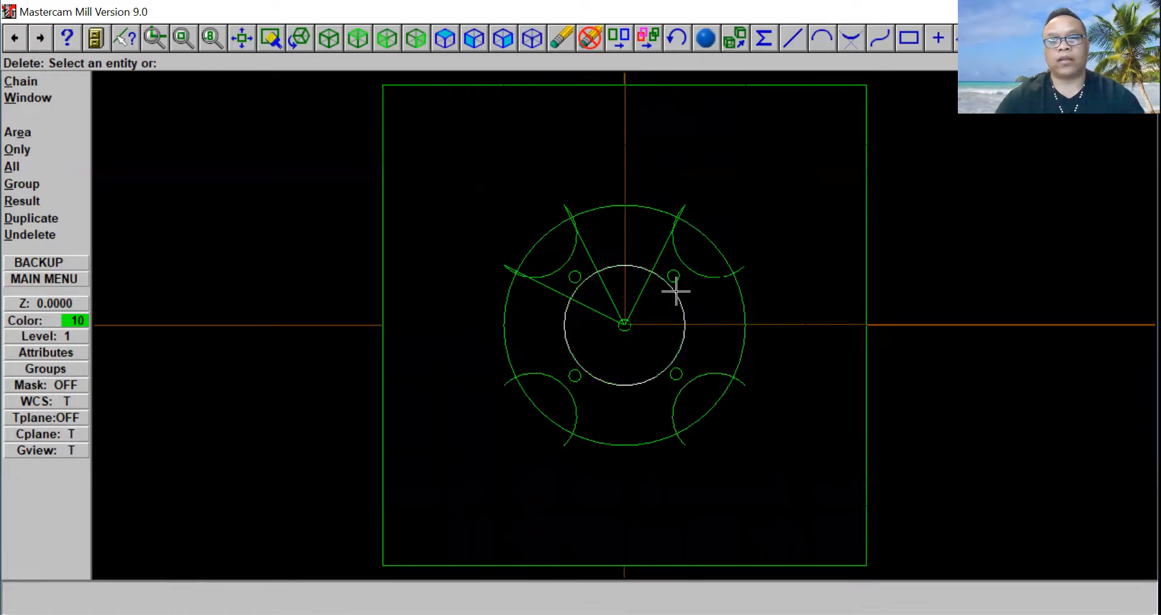
pyautogui.click(658, 259)
pyautogui.click(591, 255)
pyautogui.click(548, 288)
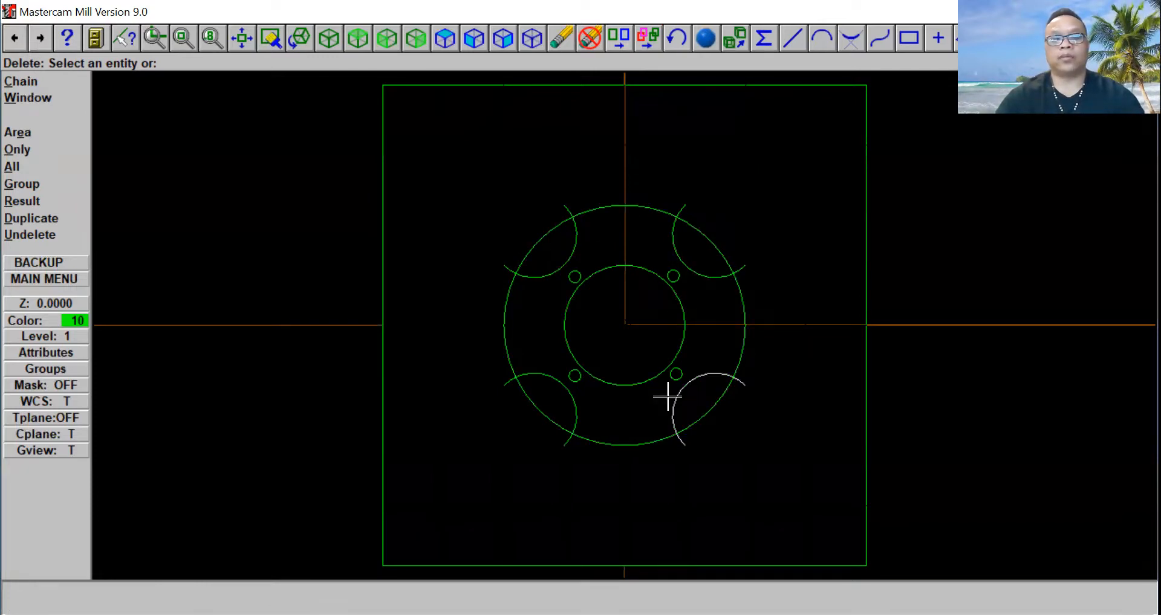
# Step: Start a Pocket toolpath and chain the four three-point arcs around the outer circle as its geometry
pyautogui.click(64, 280)
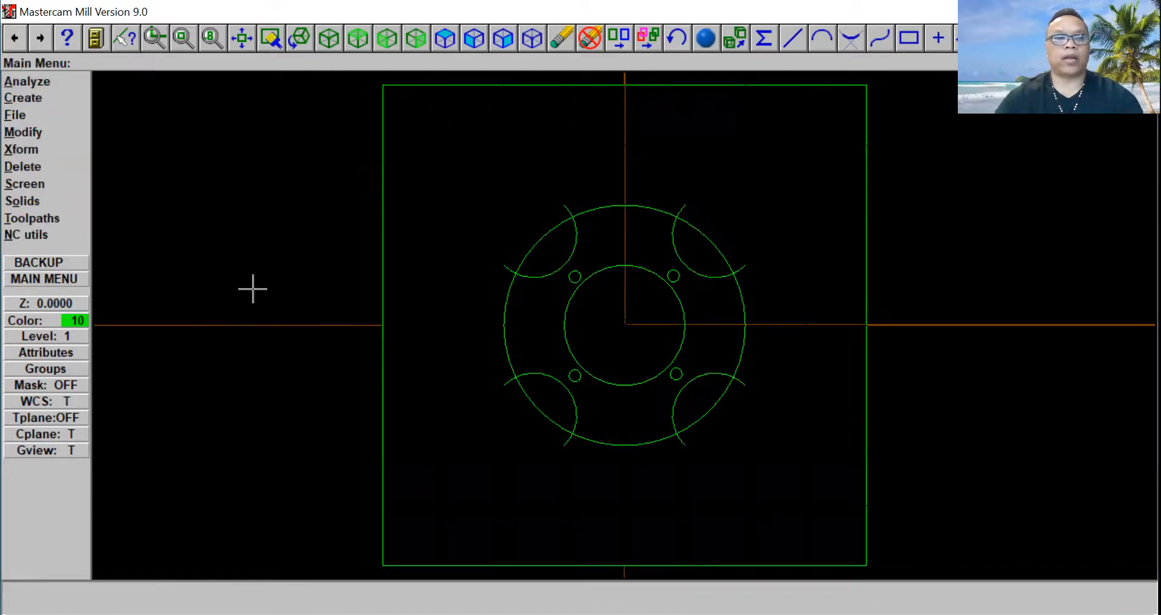
pyautogui.click(58, 217)
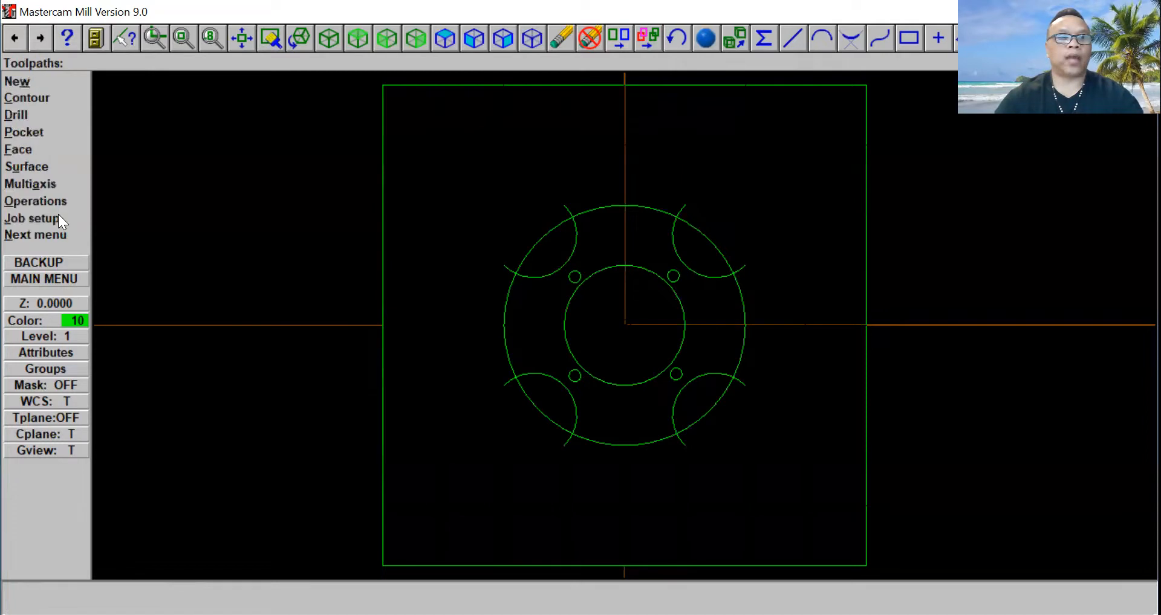
pyautogui.click(41, 133)
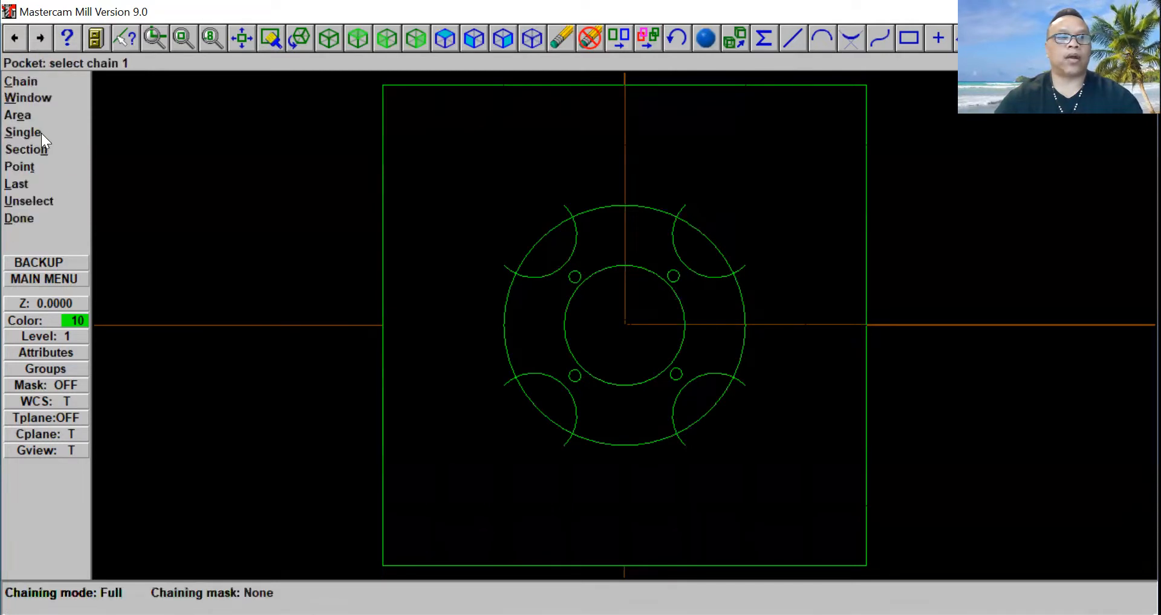
pyautogui.click(35, 83)
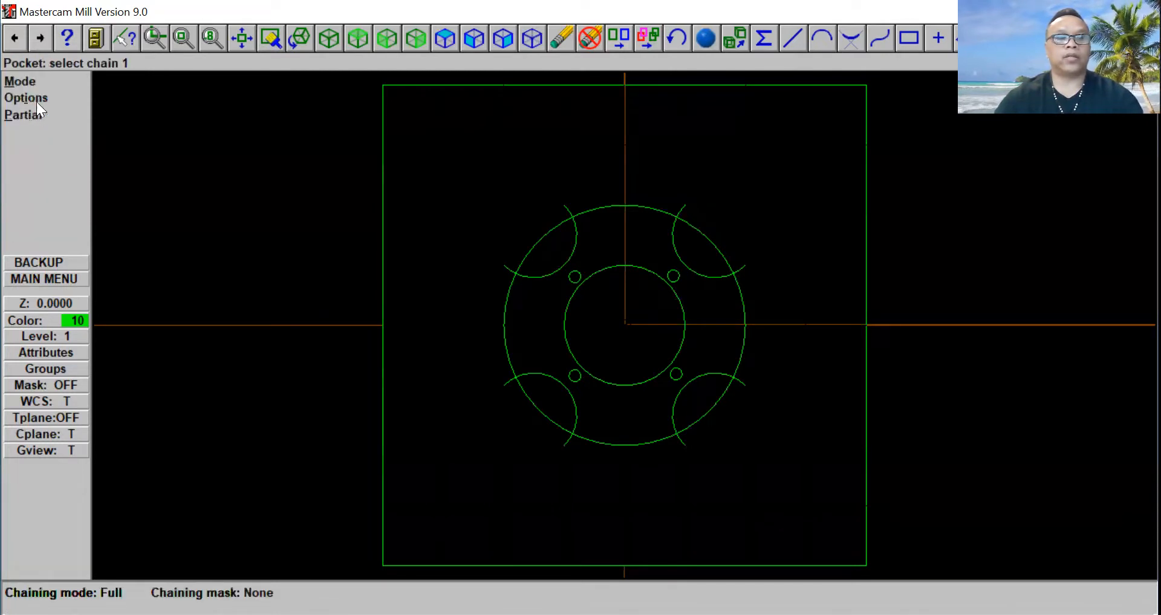
pyautogui.click(575, 427)
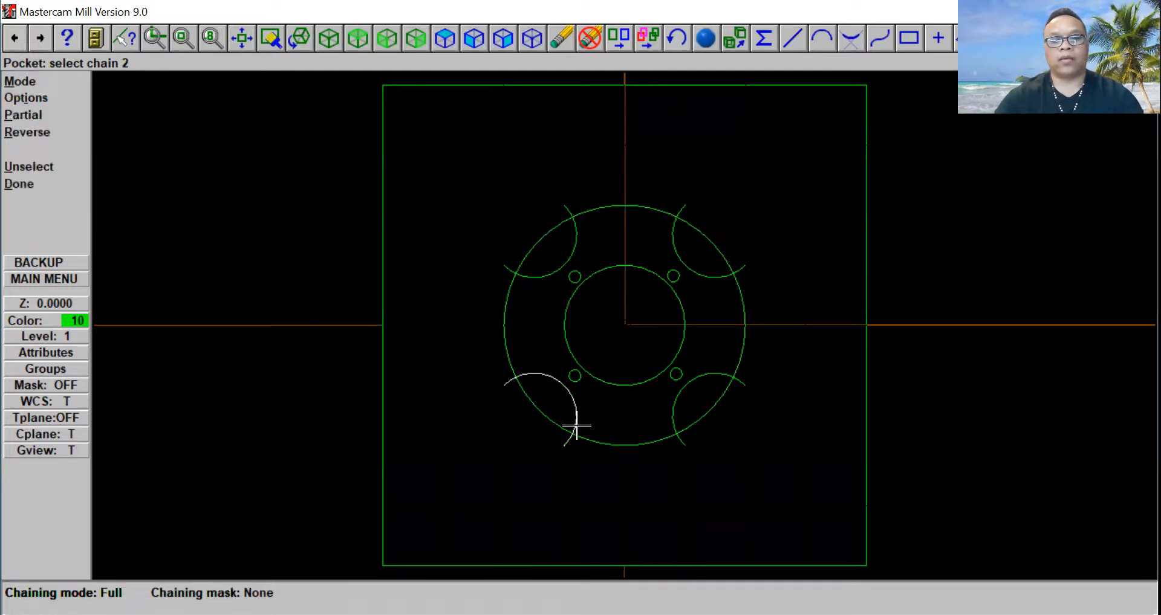
pyautogui.click(676, 427)
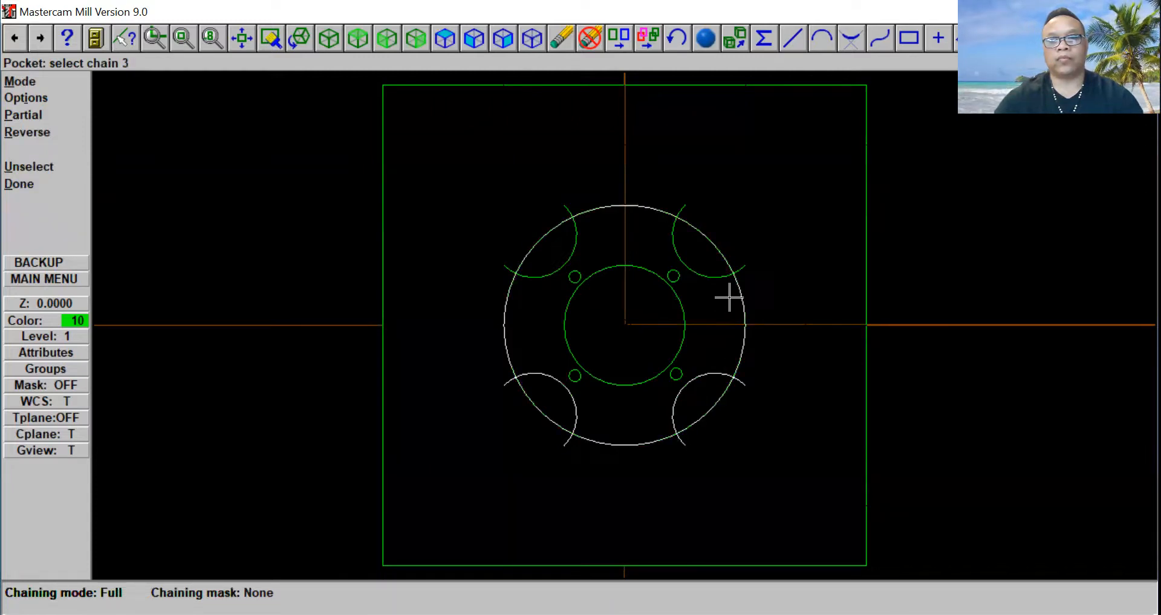
pyautogui.click(721, 267)
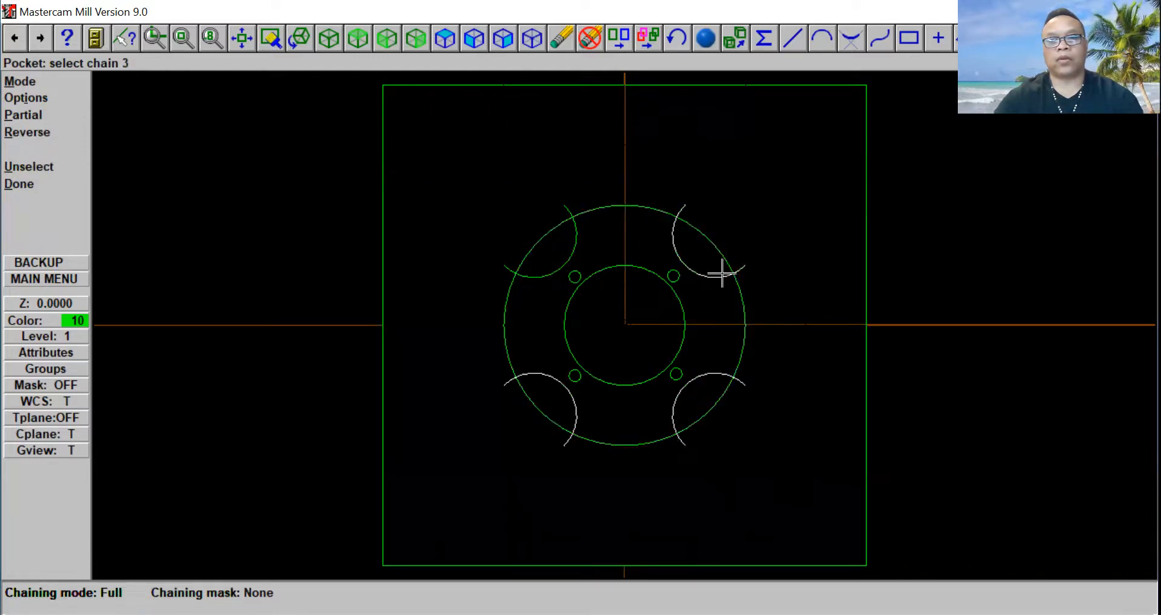
pyautogui.click(572, 226)
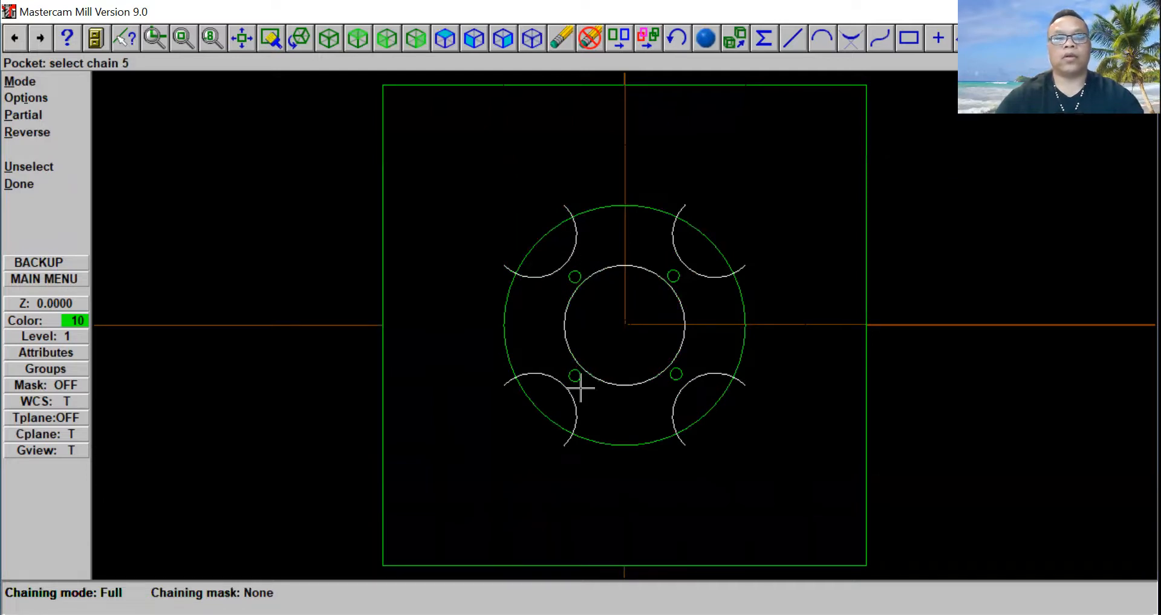
pyautogui.click(43, 184)
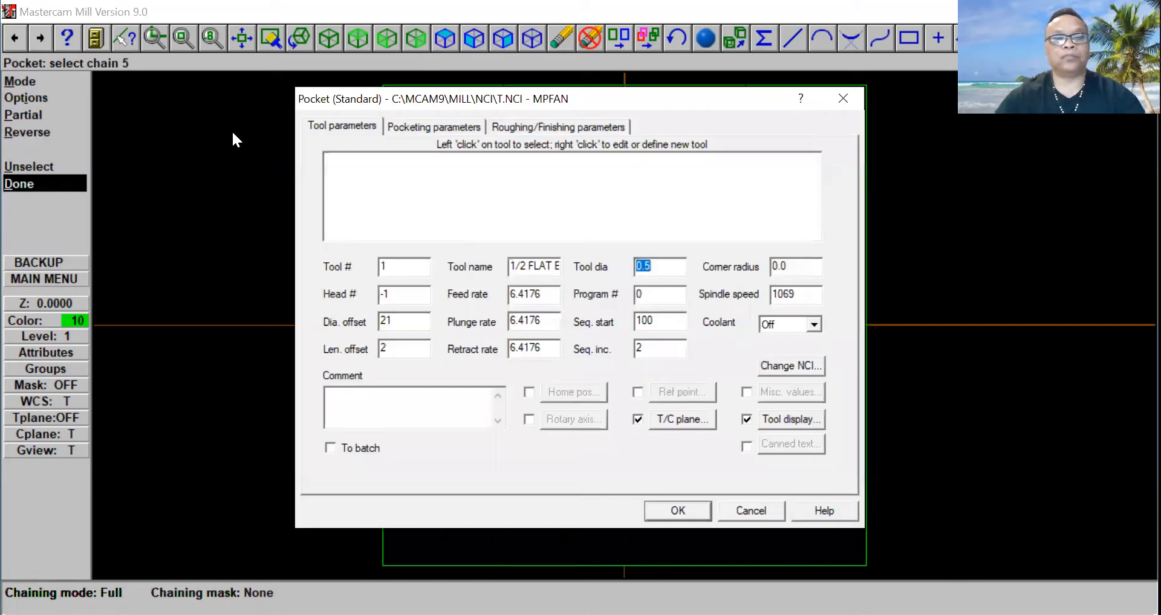
# Step: Add the 1/8 FLAT ENDMILL, tool 232, from the tool library to the pocket operation
pyautogui.rightClick(348, 172)
pyautogui.click(376, 180)
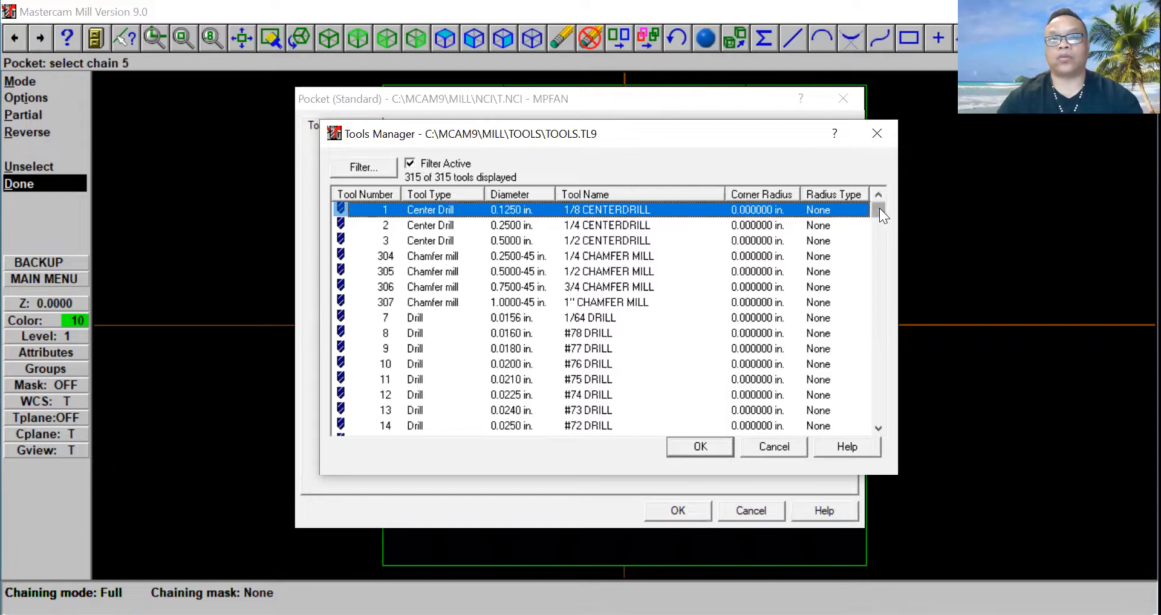
pyautogui.moveTo(880, 209); pyautogui.dragTo(879, 323)
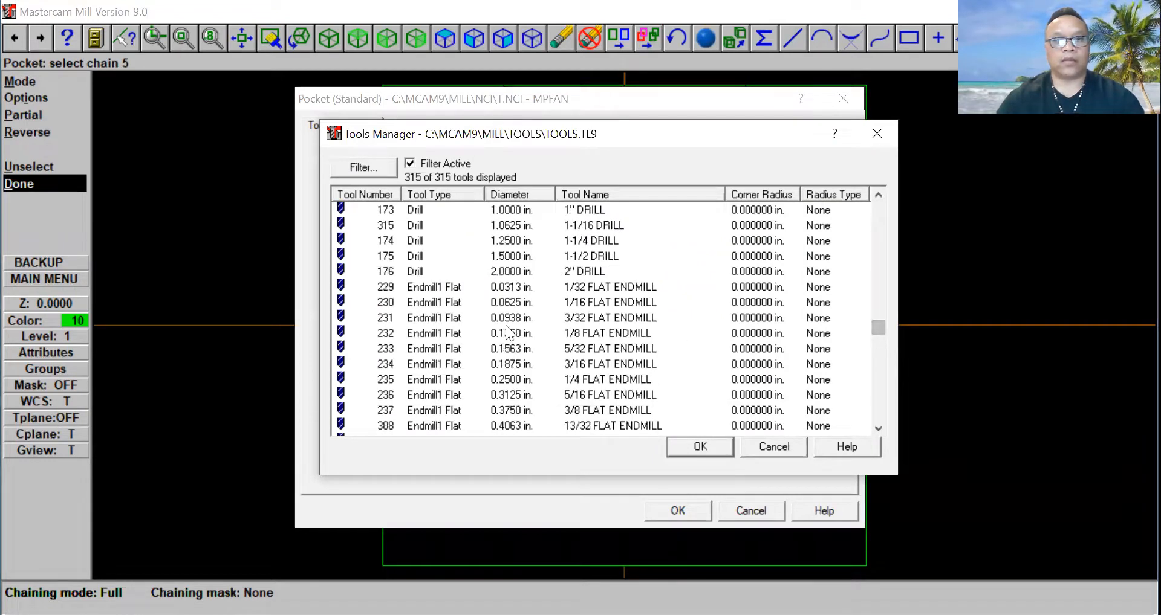
pyautogui.click(599, 333)
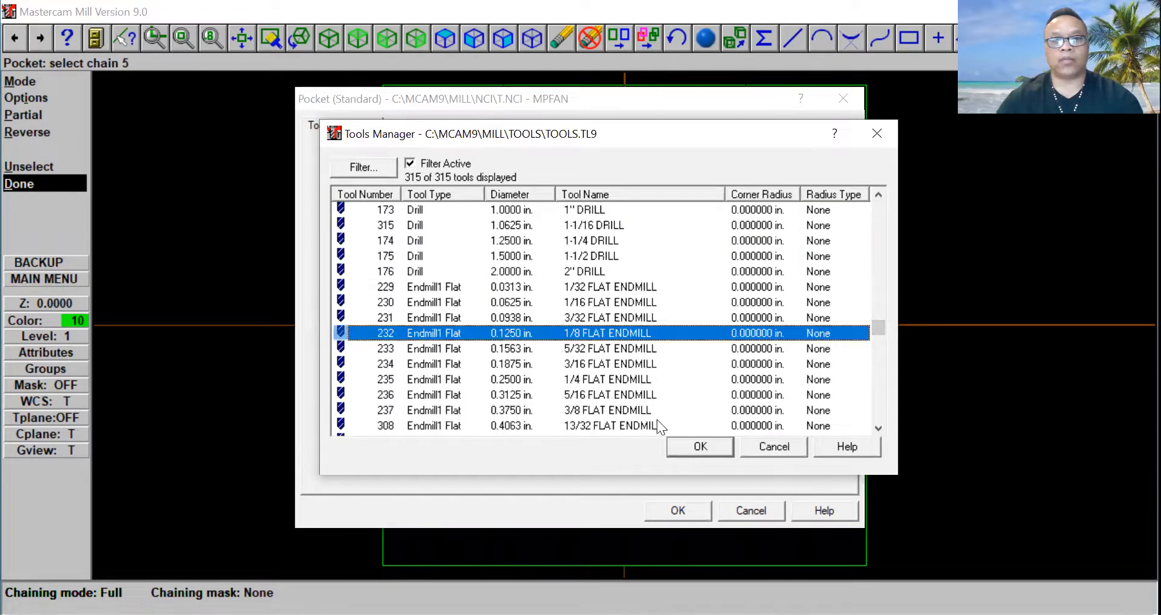
pyautogui.click(685, 446)
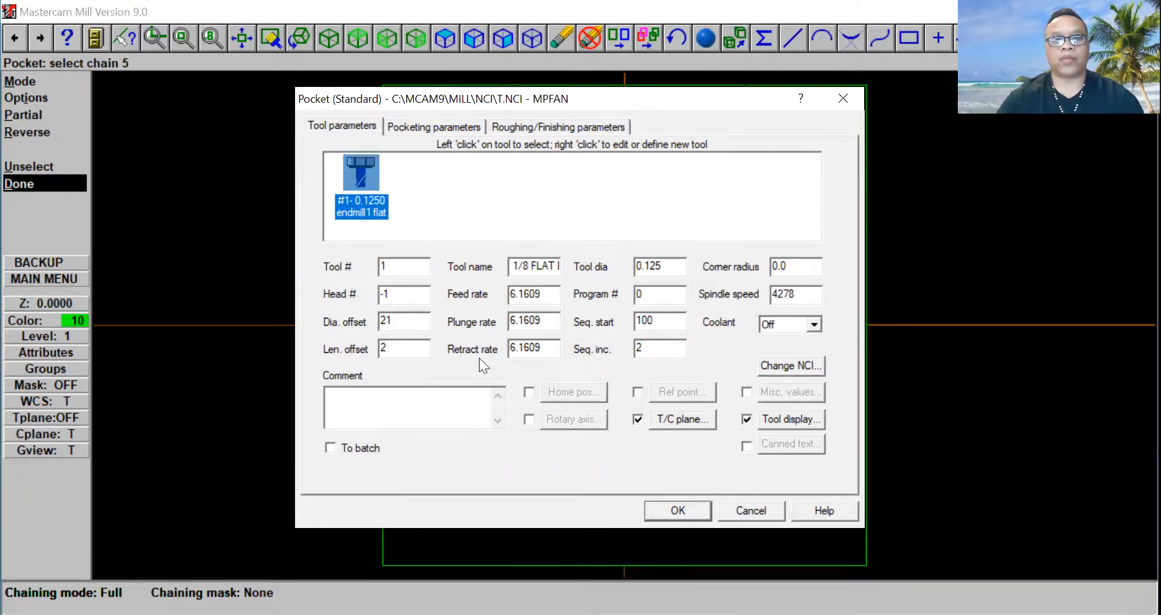
# Step: Set the pocket tool's feed rate, plunge rate and retract rate to 5.0 each
pyautogui.moveTo(551, 295); pyautogui.dragTo(465, 298)
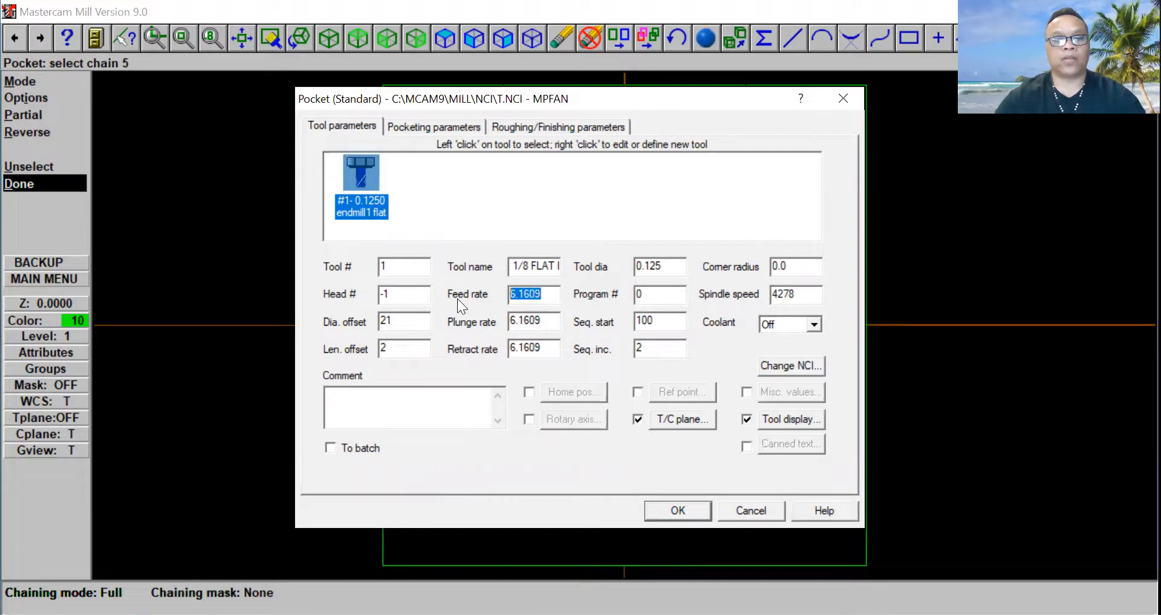
pyautogui.write('5.0')
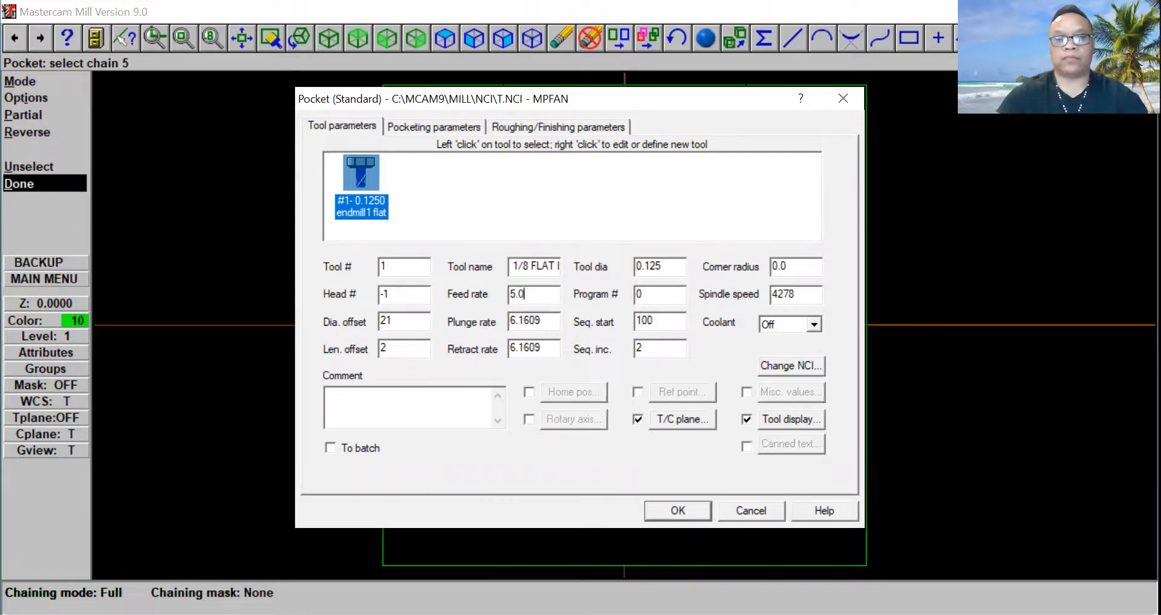
pyautogui.moveTo(550, 321); pyautogui.dragTo(391, 335)
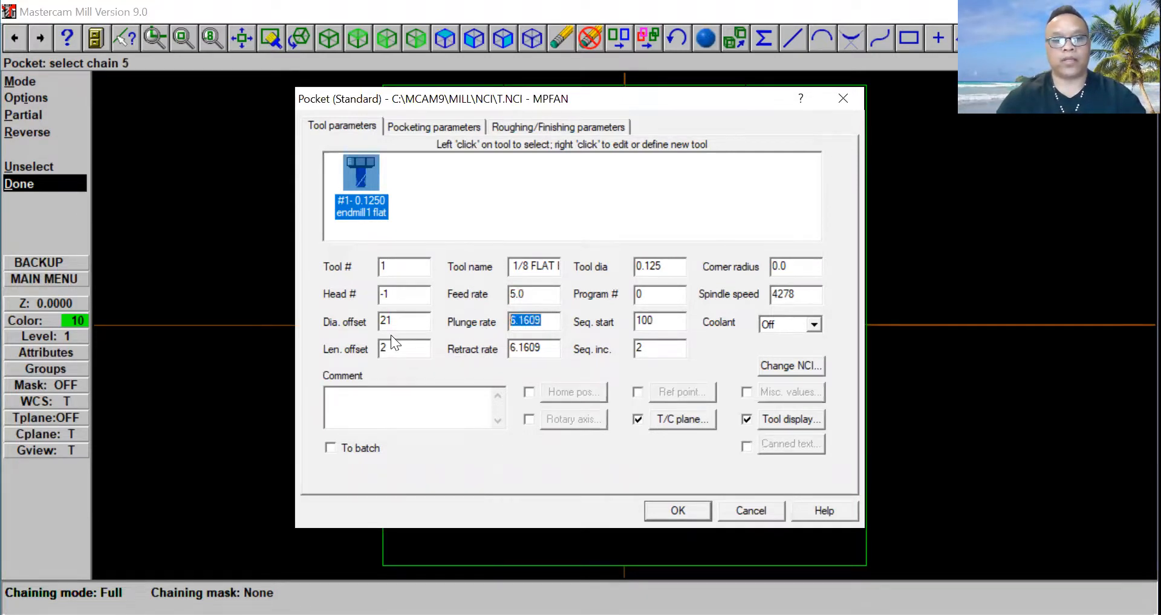
pyautogui.write('5.0')
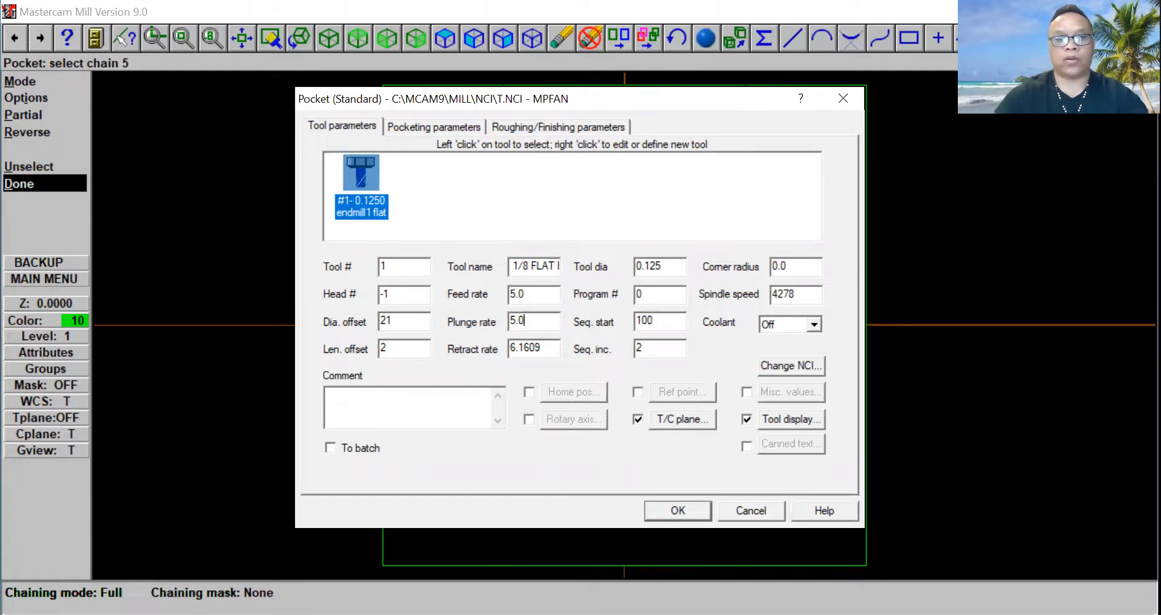
pyautogui.moveTo(544, 349); pyautogui.dragTo(438, 356)
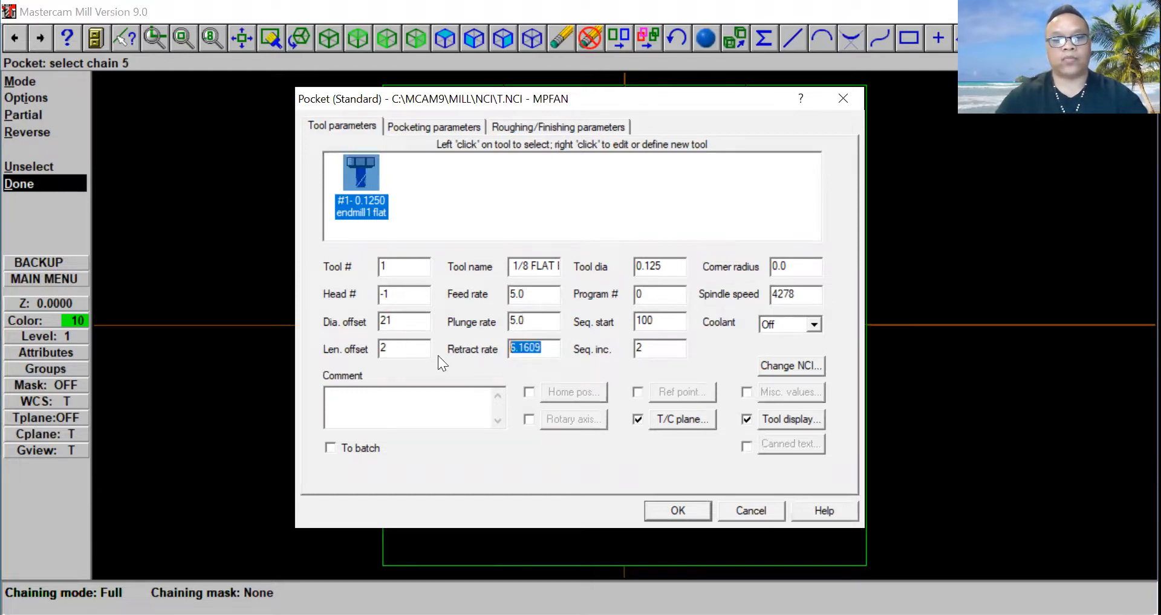
pyautogui.write('5.0')
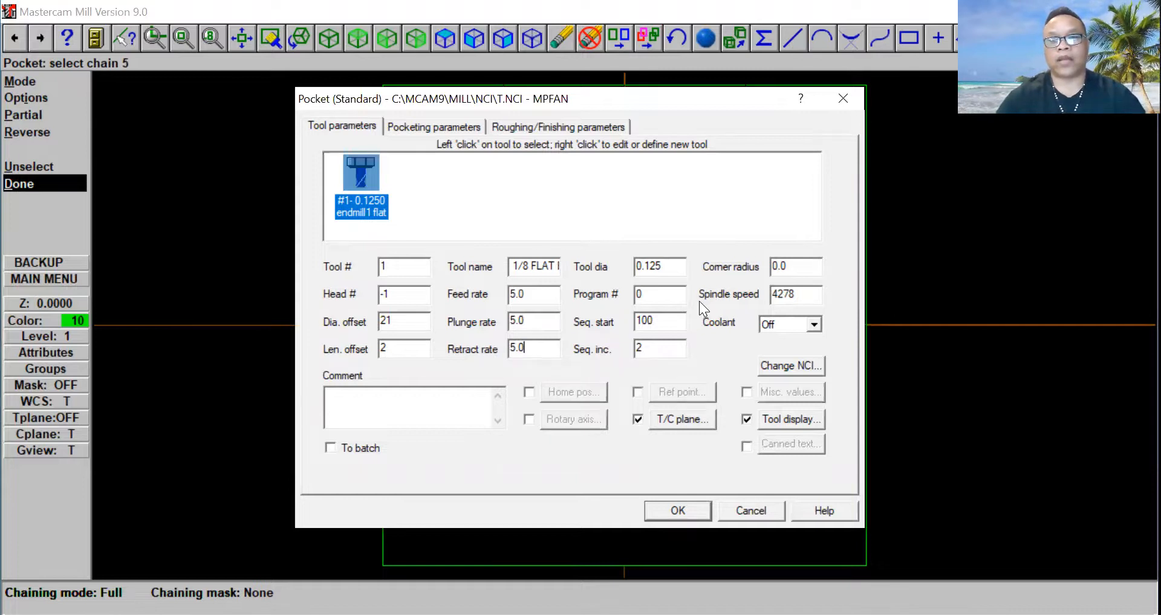
# Step: Set the pocket tool's spindle speed to 4000 and its coolant to Flood
pyautogui.doubleClick(796, 295)
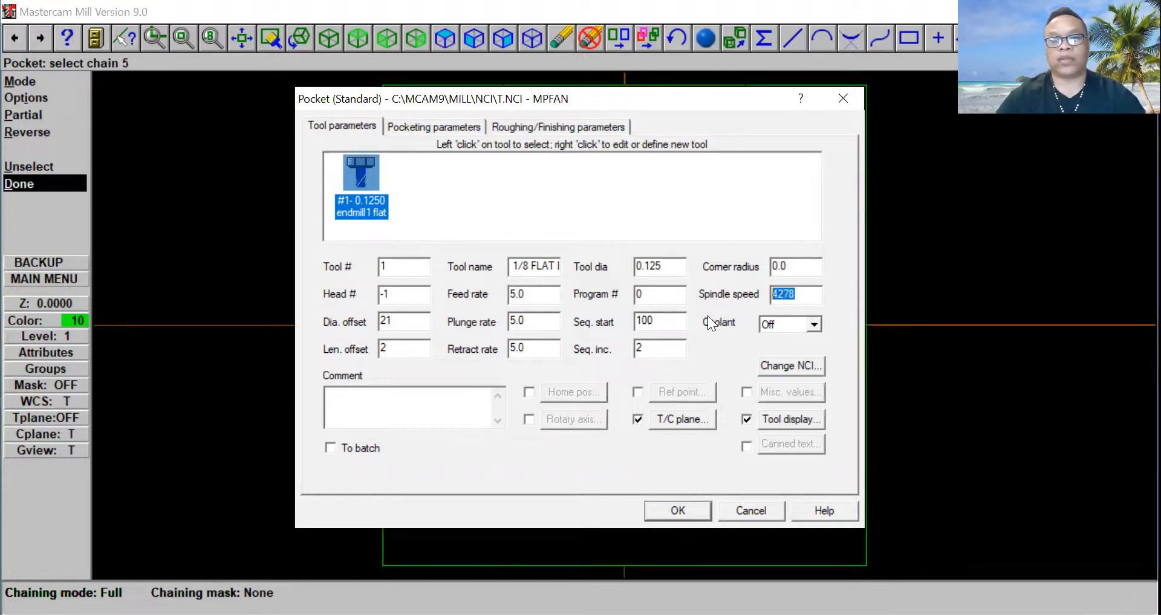
pyautogui.write('4000')
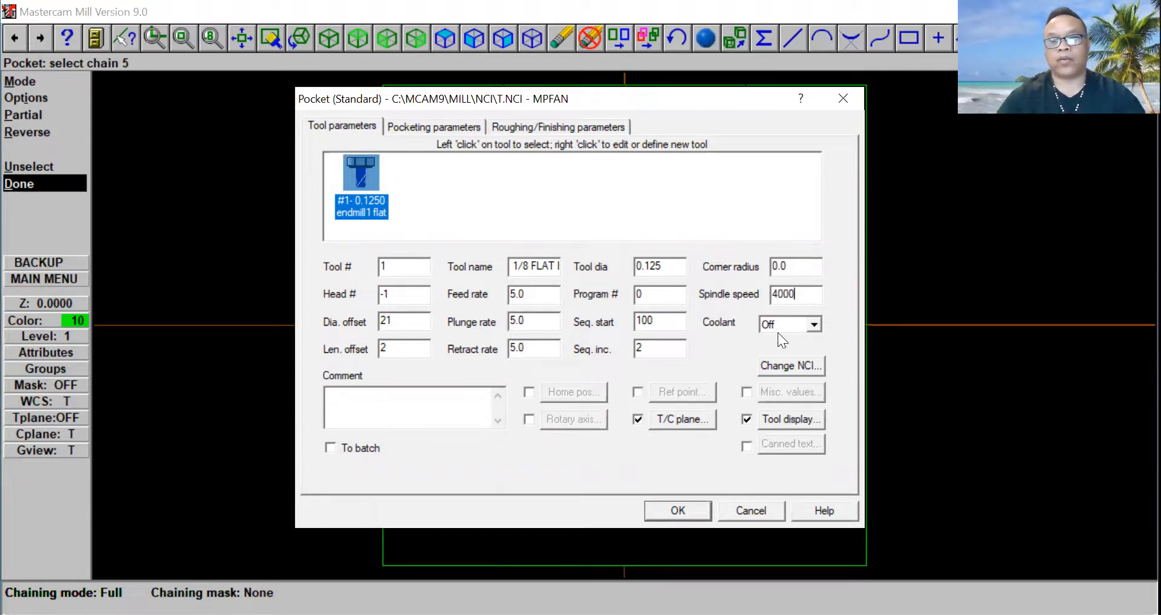
pyautogui.click(814, 325)
pyautogui.click(804, 349)
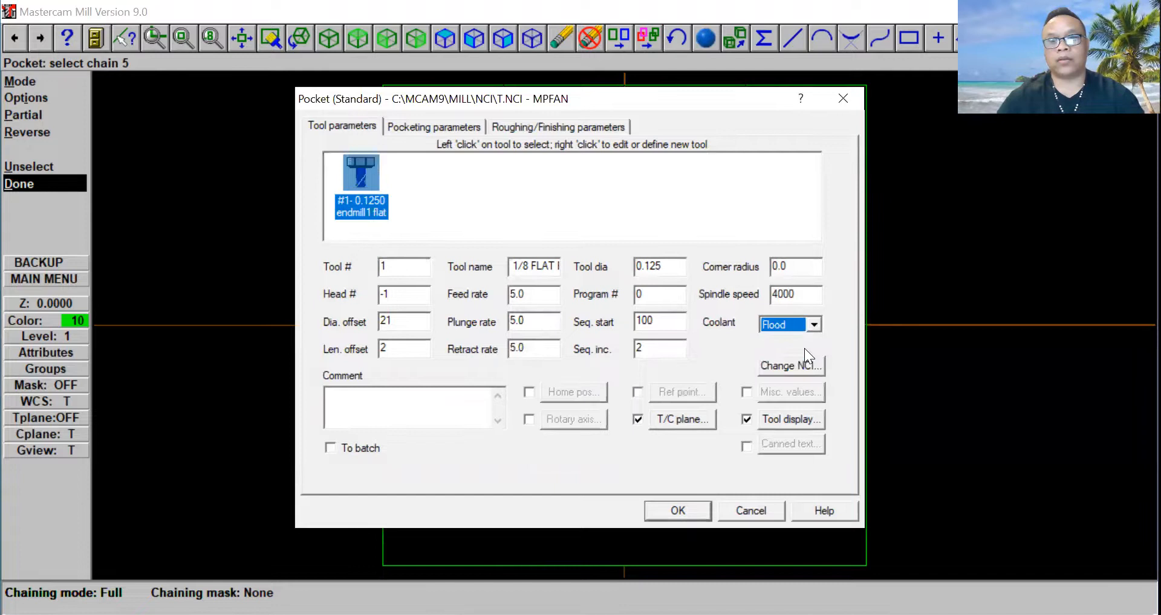
# Step: Add the comment "Rough Pocket" to the pocket operation's tool parameters
pyautogui.click(354, 406)
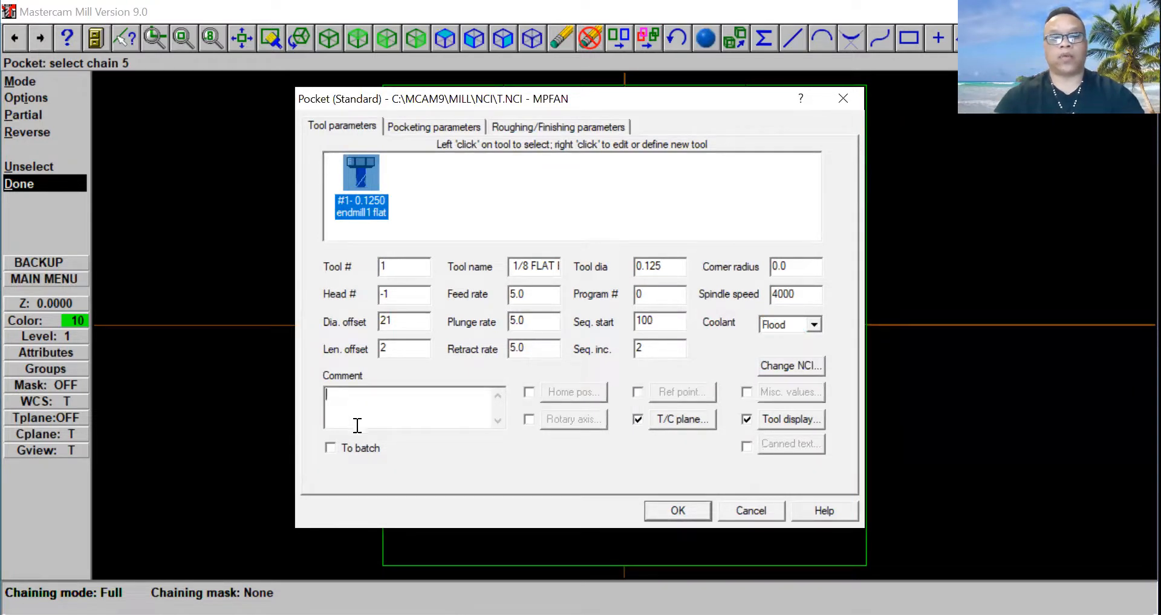
pyautogui.write('Ro')
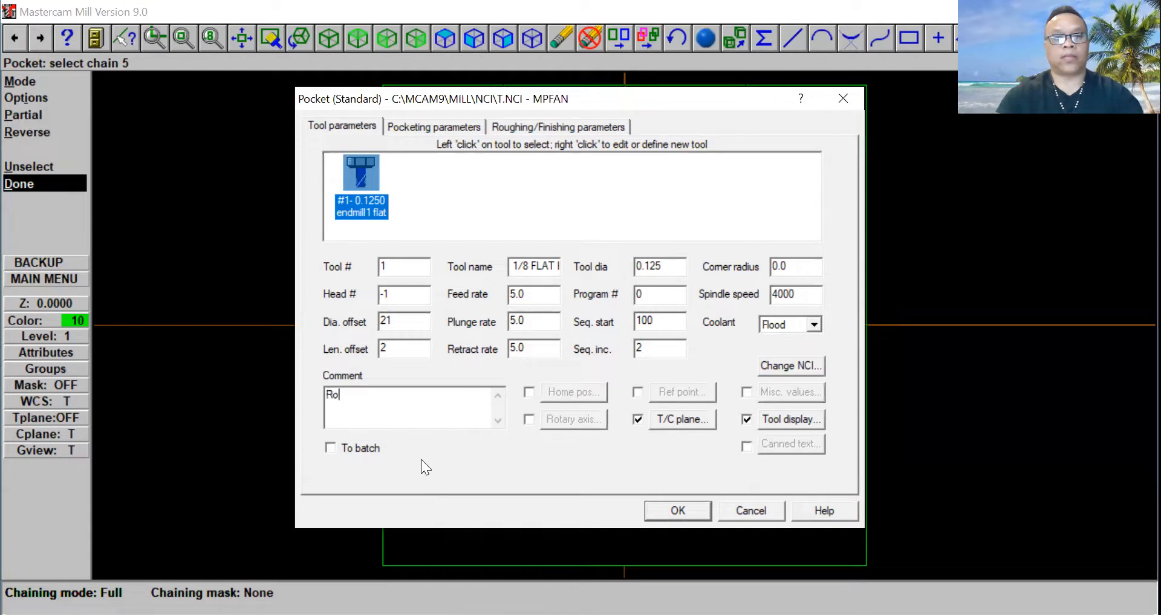
pyautogui.write('ught')
pyautogui.write(' Pocket')
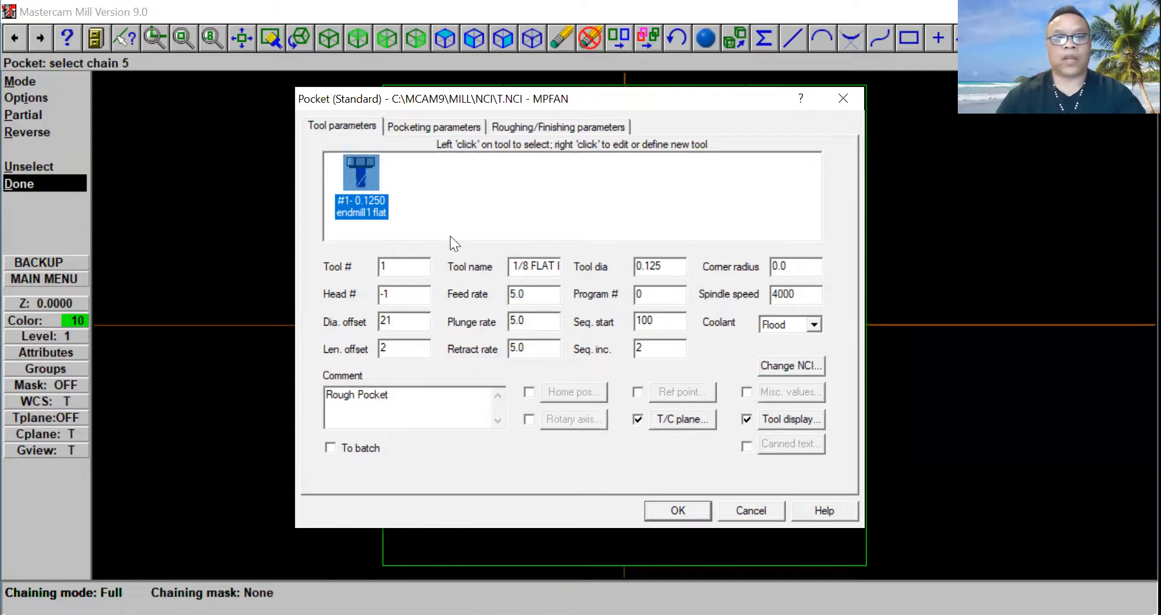
# Step: Enable the pocket's clearance height, and set the top of stock to 0.75 and the depth to -0.5
pyautogui.click(413, 126)
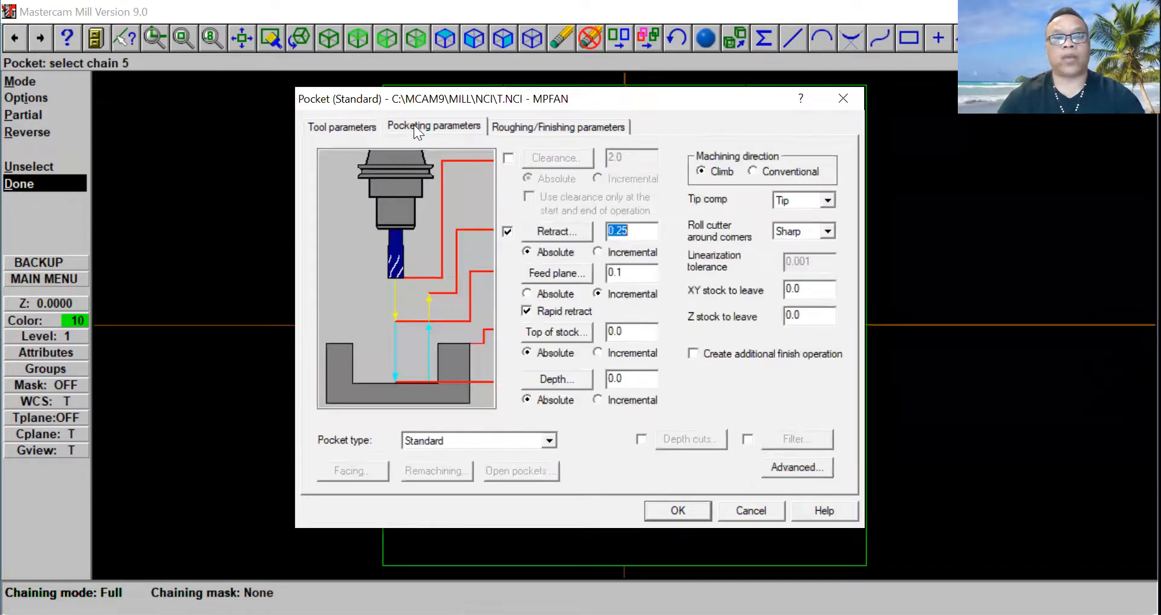
pyautogui.click(508, 158)
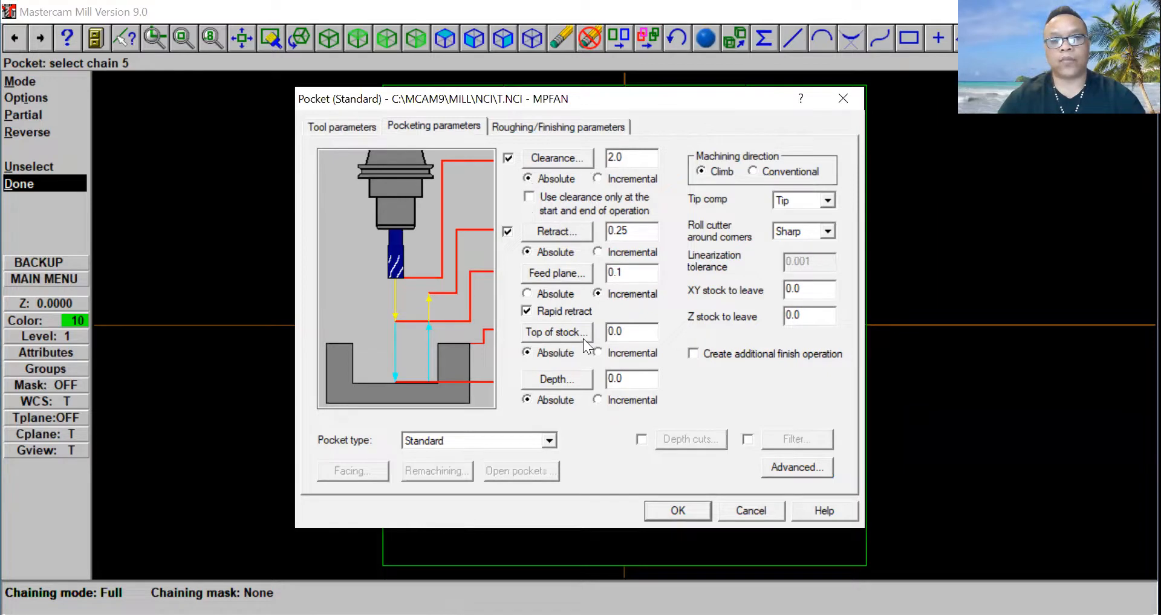
pyautogui.doubleClick(629, 332)
pyautogui.write('.75')
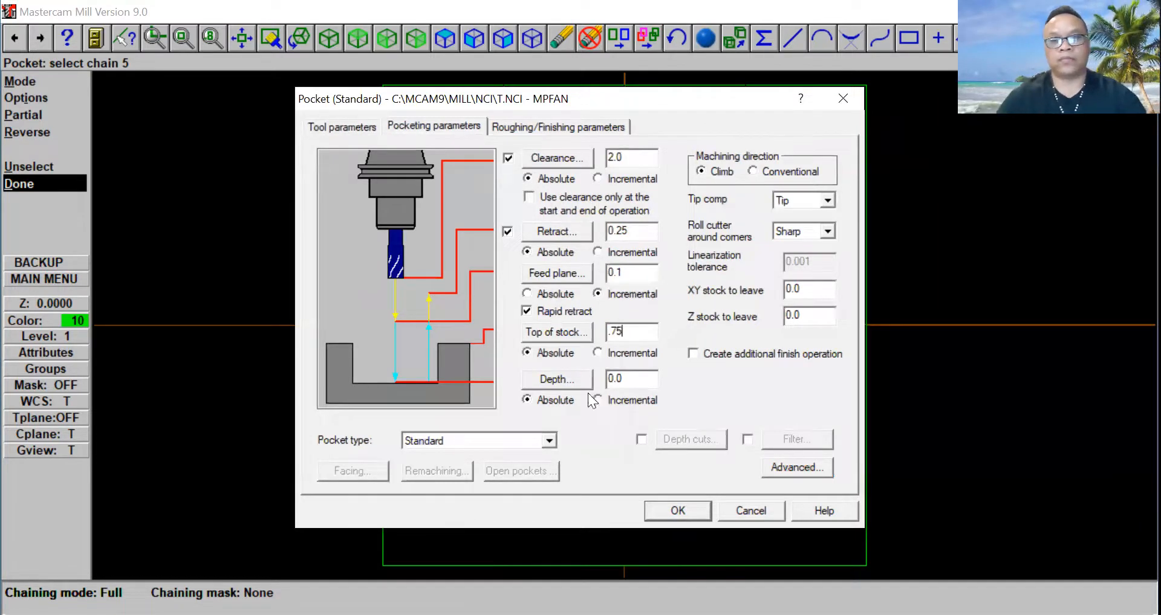
pyautogui.doubleClick(637, 377)
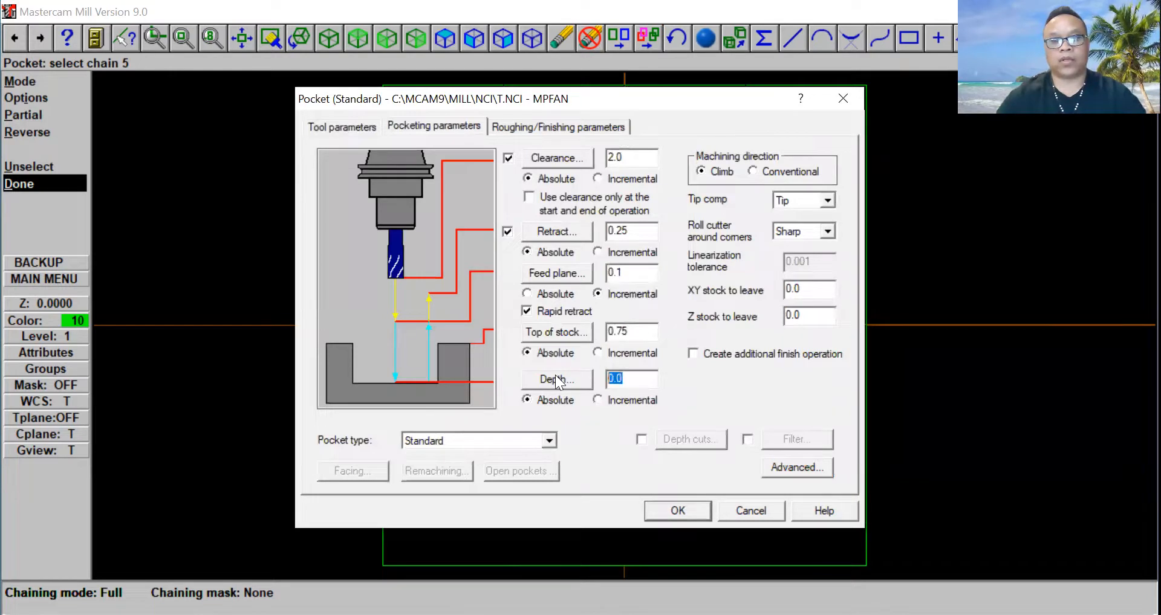
pyautogui.write('-')
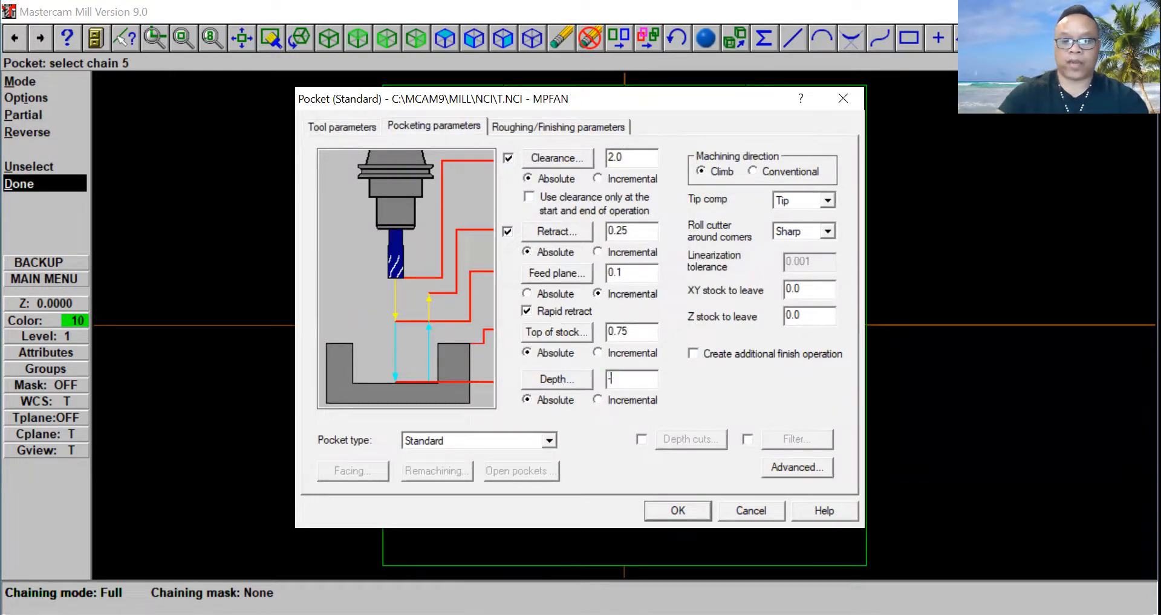
pyautogui.write('.5')
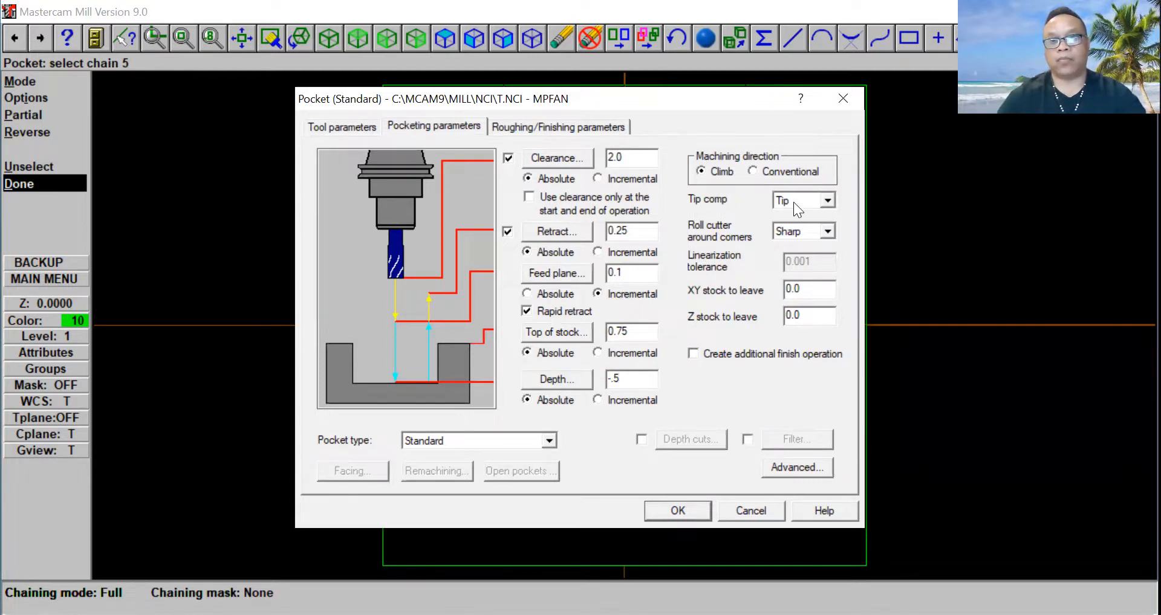
# Step: Set tip compensation to Center, rolling the cutter around corners to None, and the pocket type to Open
pyautogui.click(826, 202)
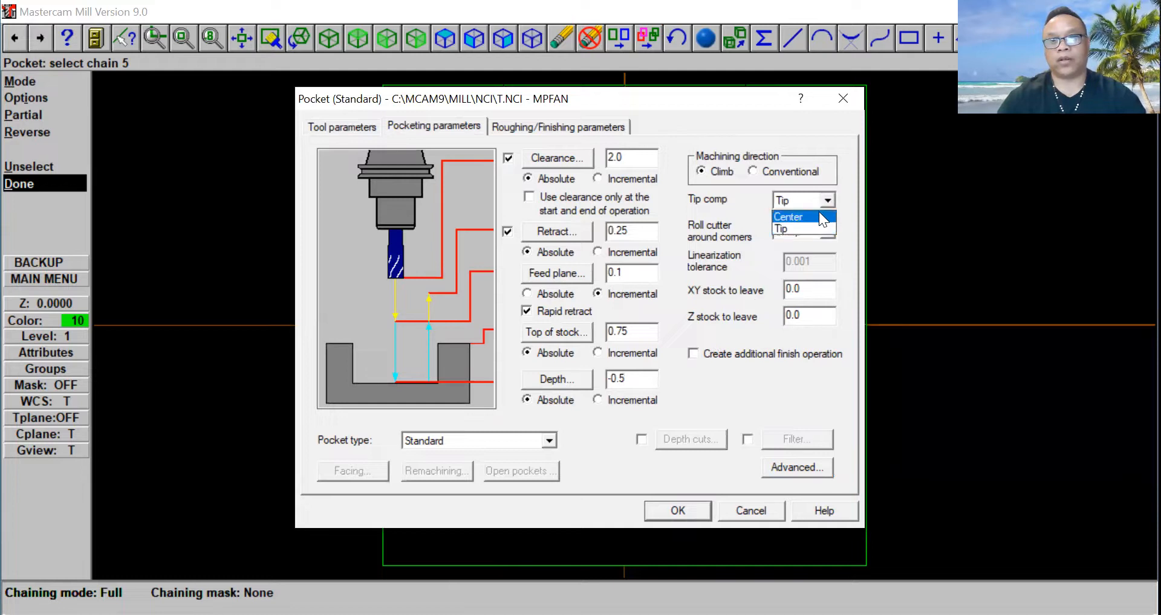
pyautogui.click(818, 214)
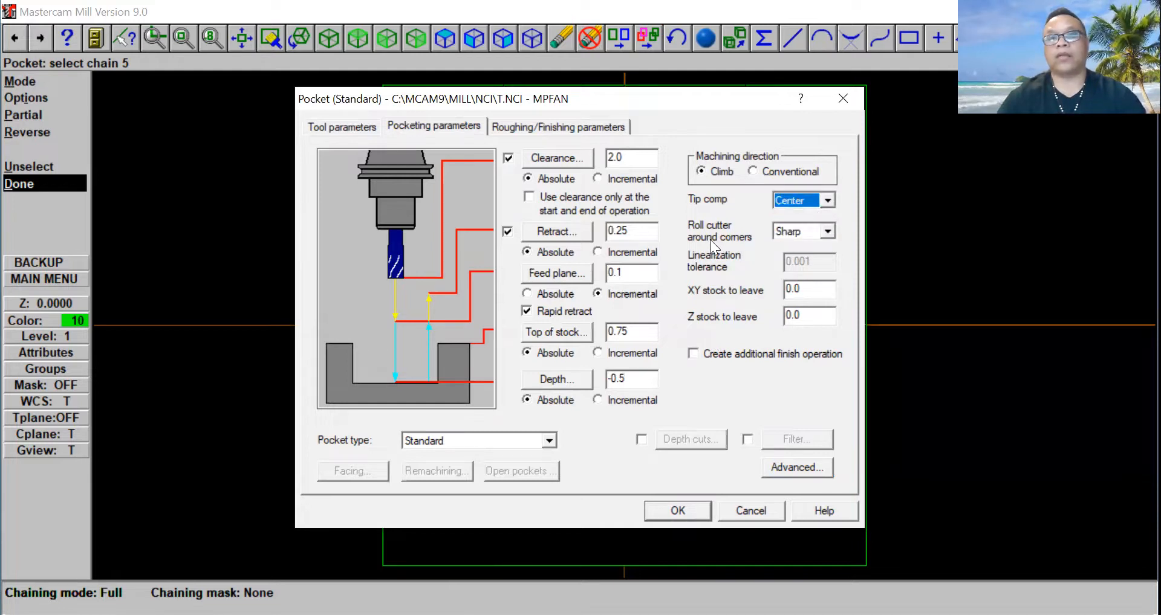
pyautogui.click(827, 232)
pyautogui.click(820, 248)
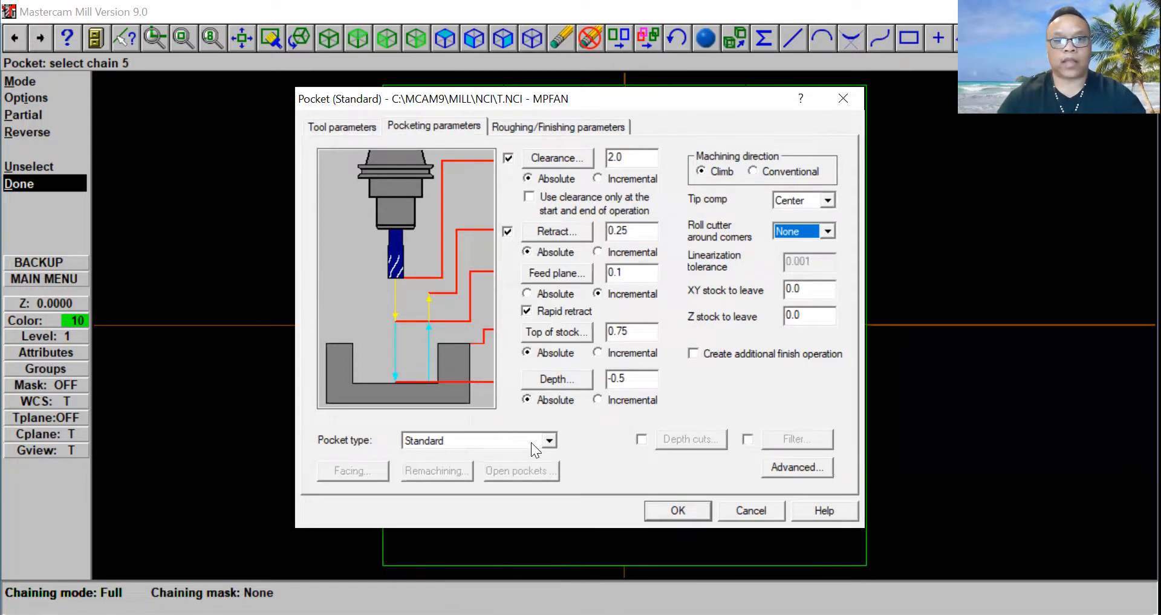
pyautogui.click(547, 442)
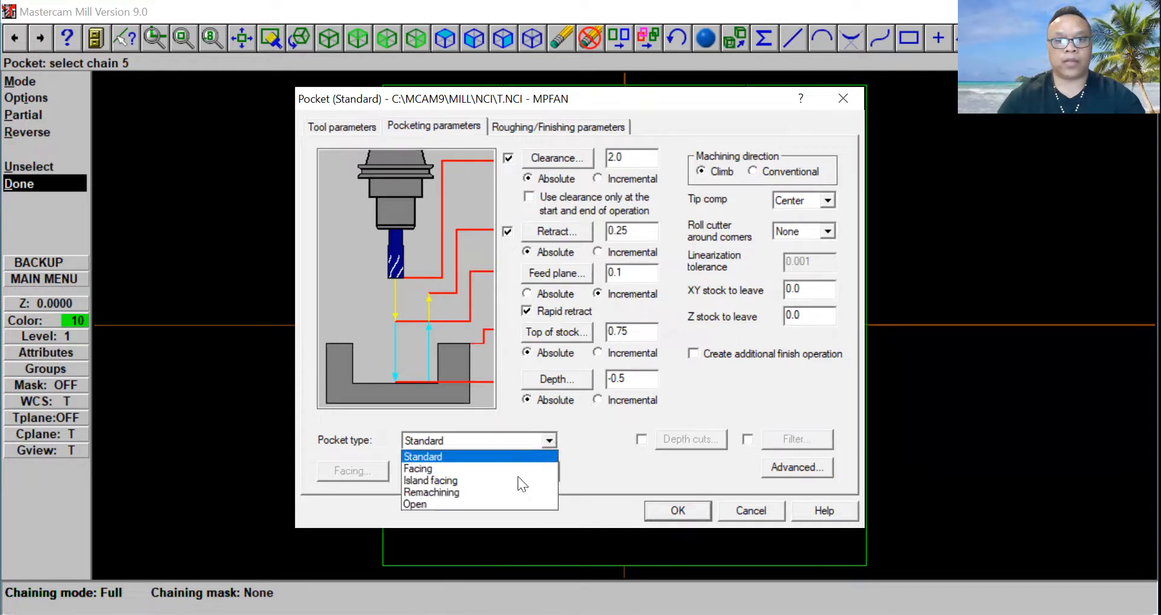
pyautogui.click(510, 500)
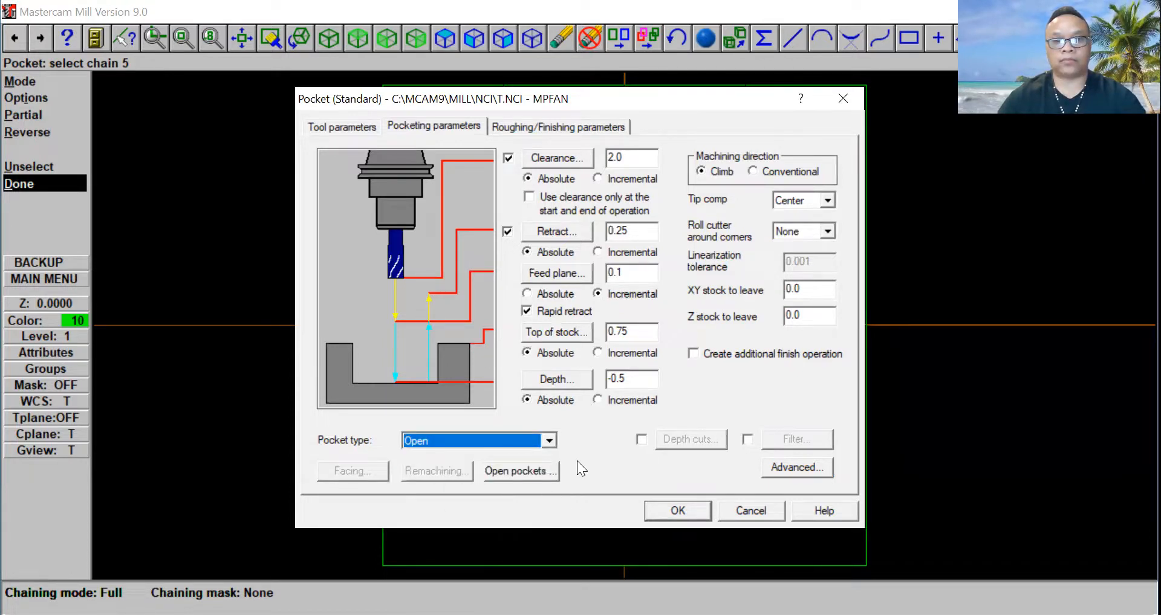
# Step: Rough the pocket with the True Spiral method from inside to outside, set cutter compensation to wear, and generate the toolpath
pyautogui.click(541, 128)
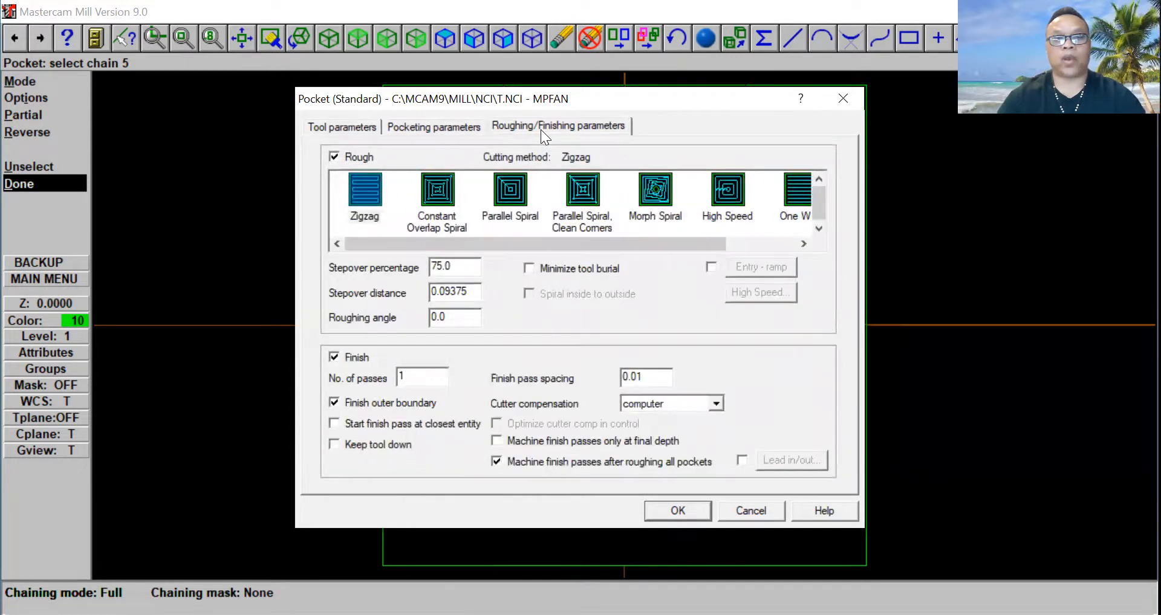
pyautogui.moveTo(665, 241); pyautogui.dragTo(788, 239)
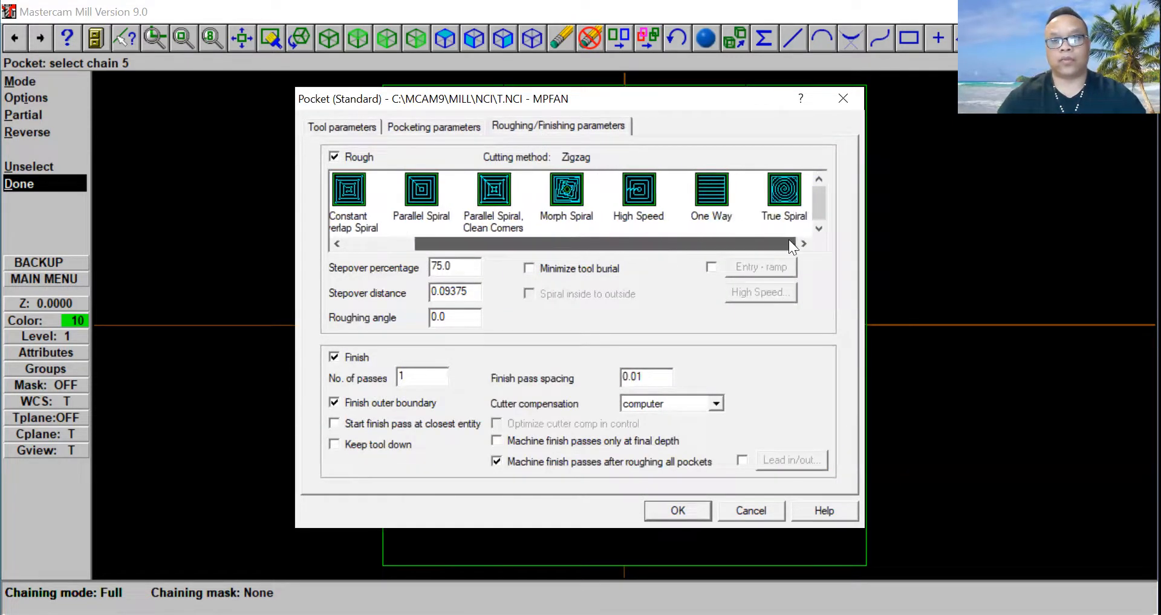
pyautogui.click(781, 188)
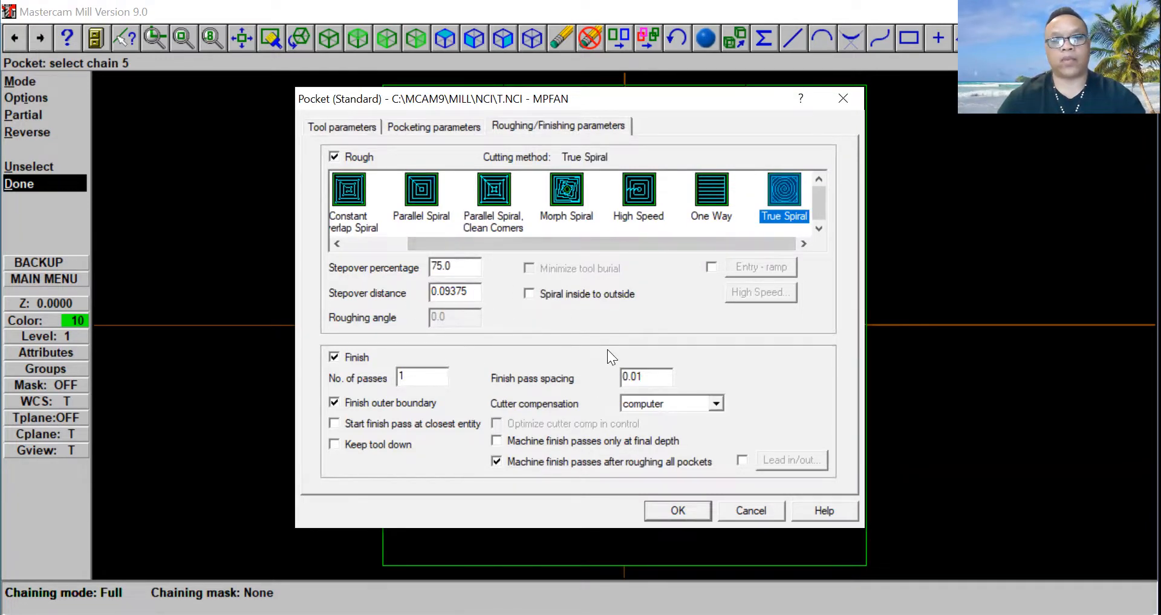
pyautogui.click(530, 295)
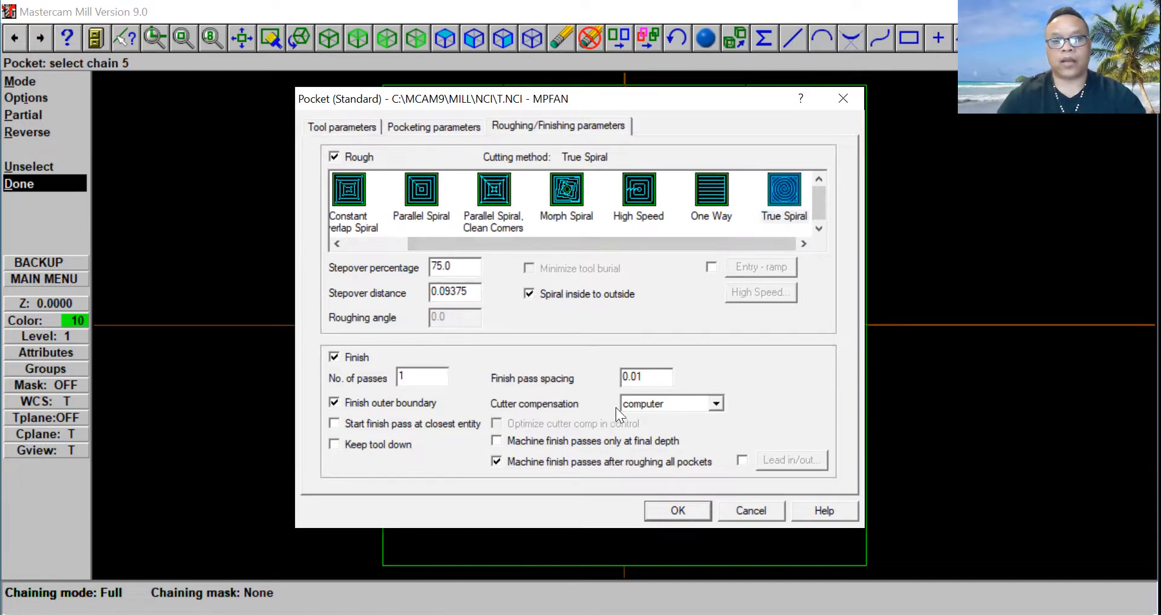
pyautogui.click(716, 404)
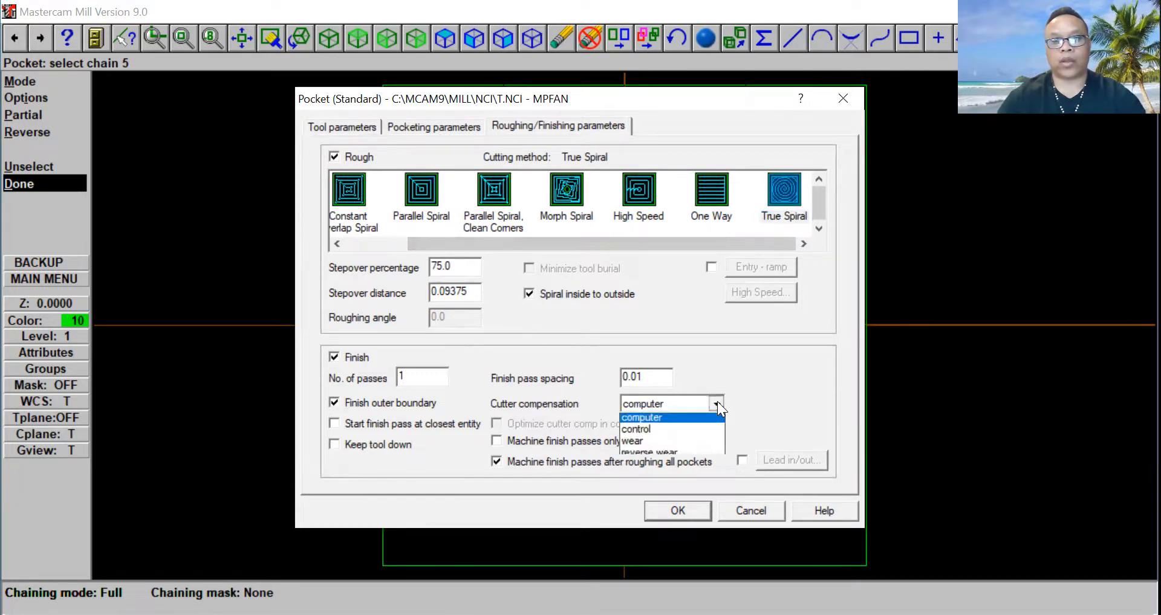
pyautogui.click(682, 445)
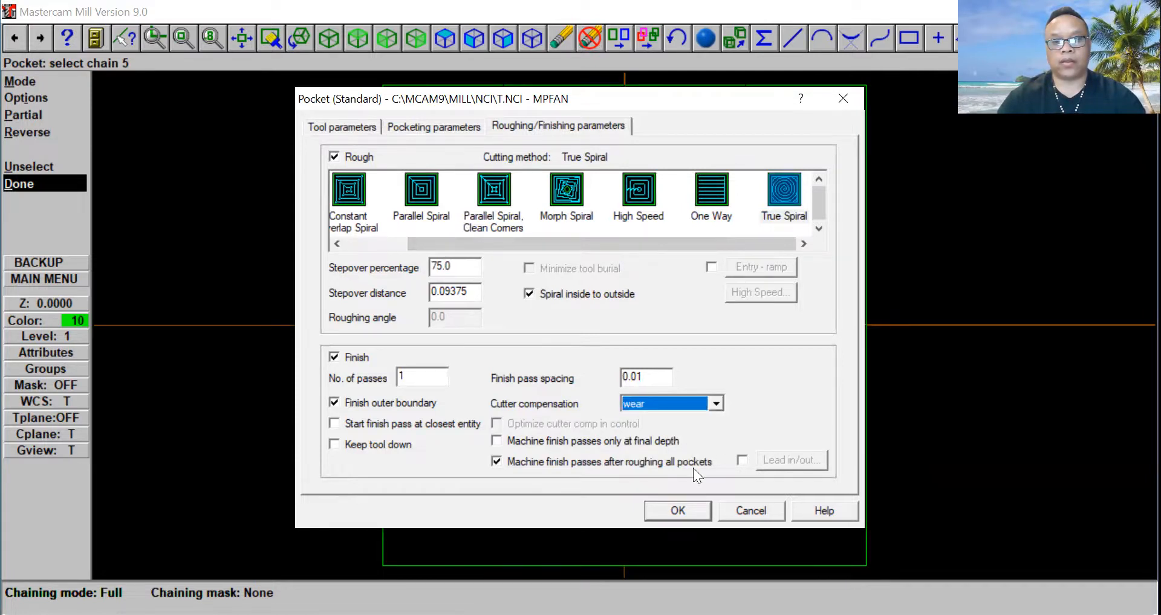
pyautogui.click(677, 510)
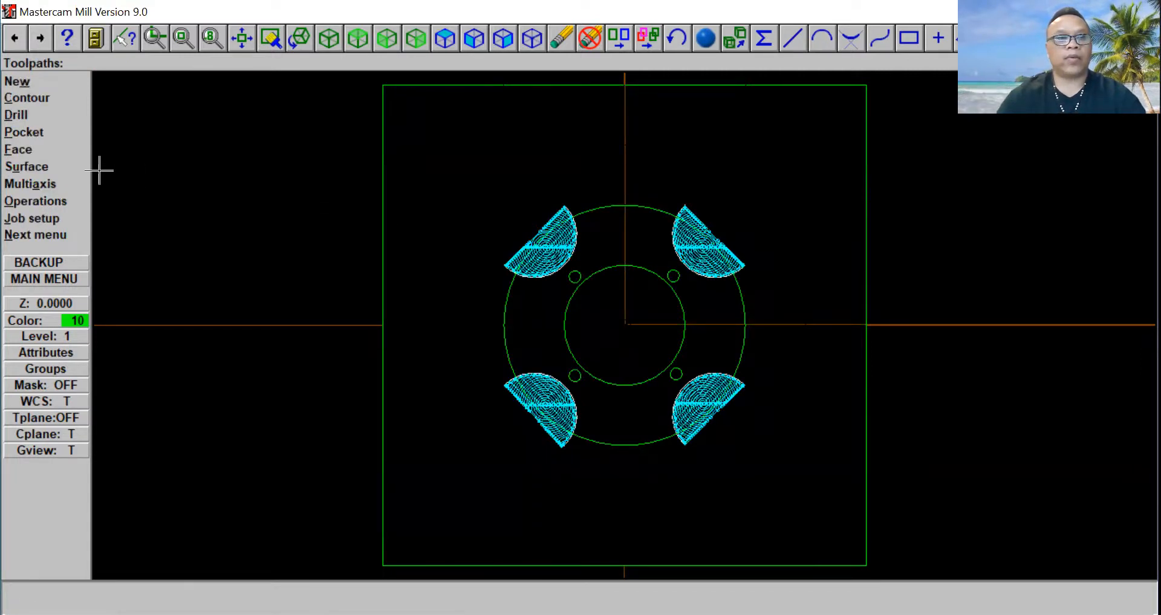
# Step: Start another Pocket toolpath and chain the inner circle and the four small circles around it as its geometry
pyautogui.click(45, 134)
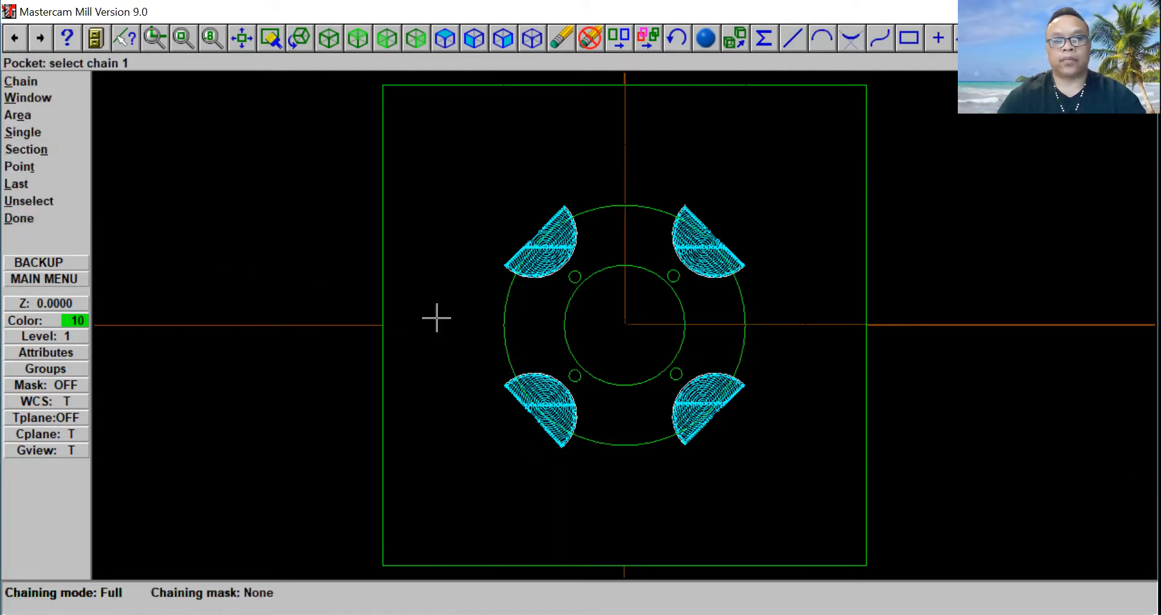
pyautogui.click(564, 326)
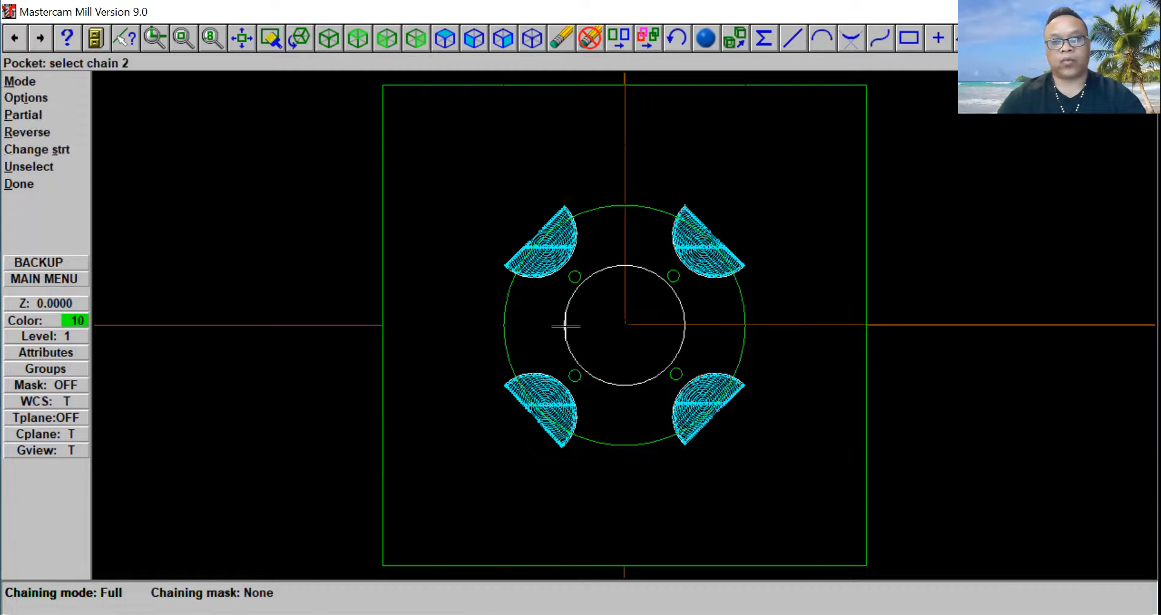
pyautogui.click(572, 277)
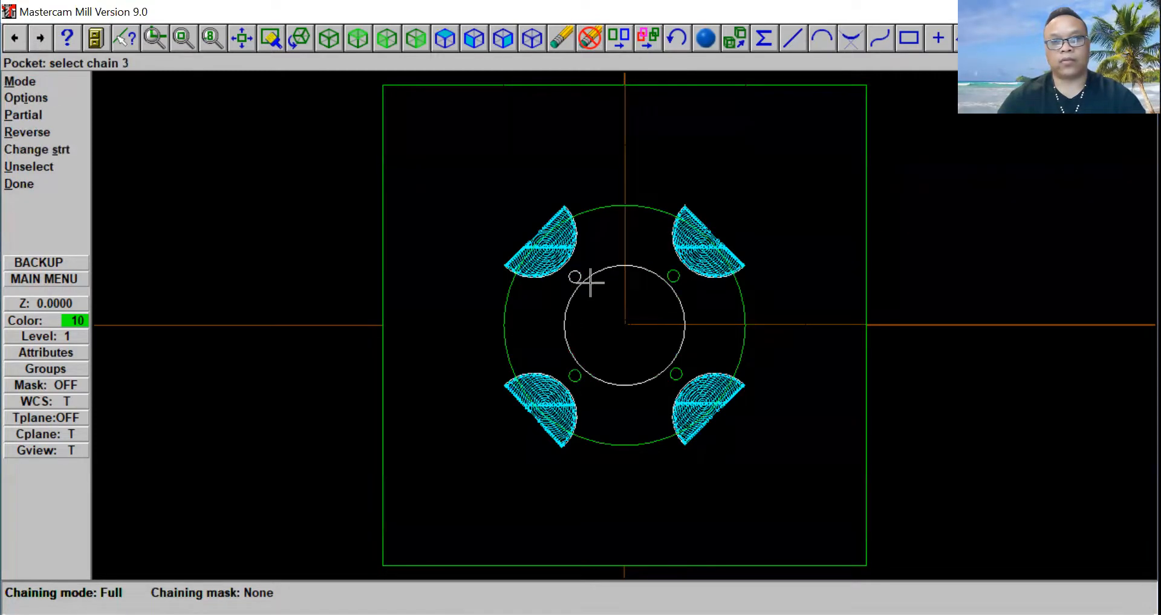
pyautogui.click(668, 277)
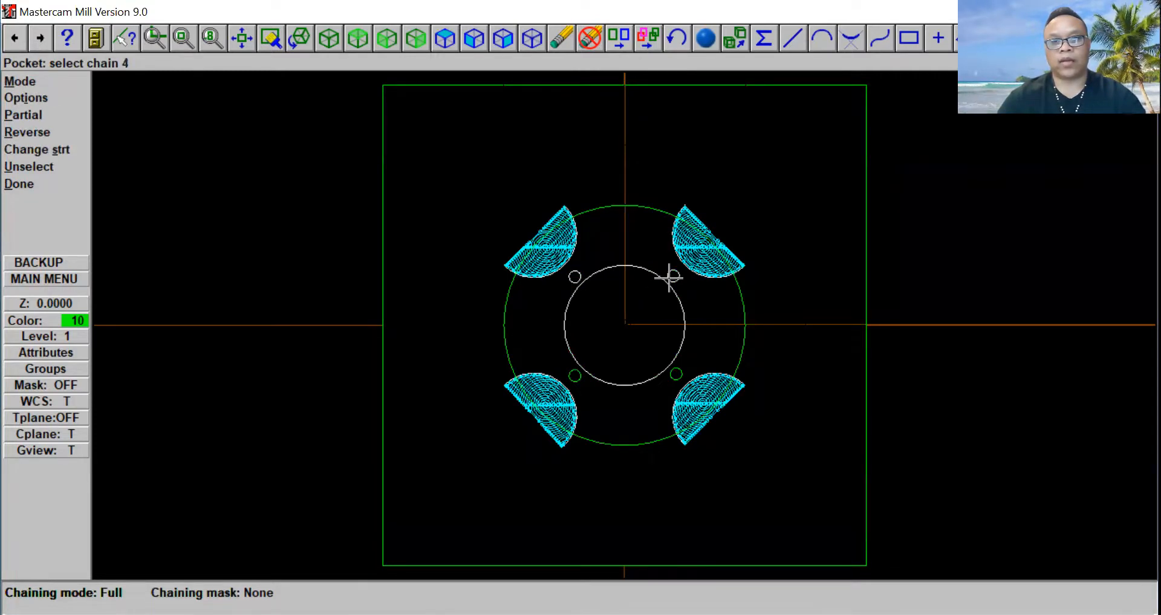
pyautogui.click(671, 375)
pyautogui.click(572, 379)
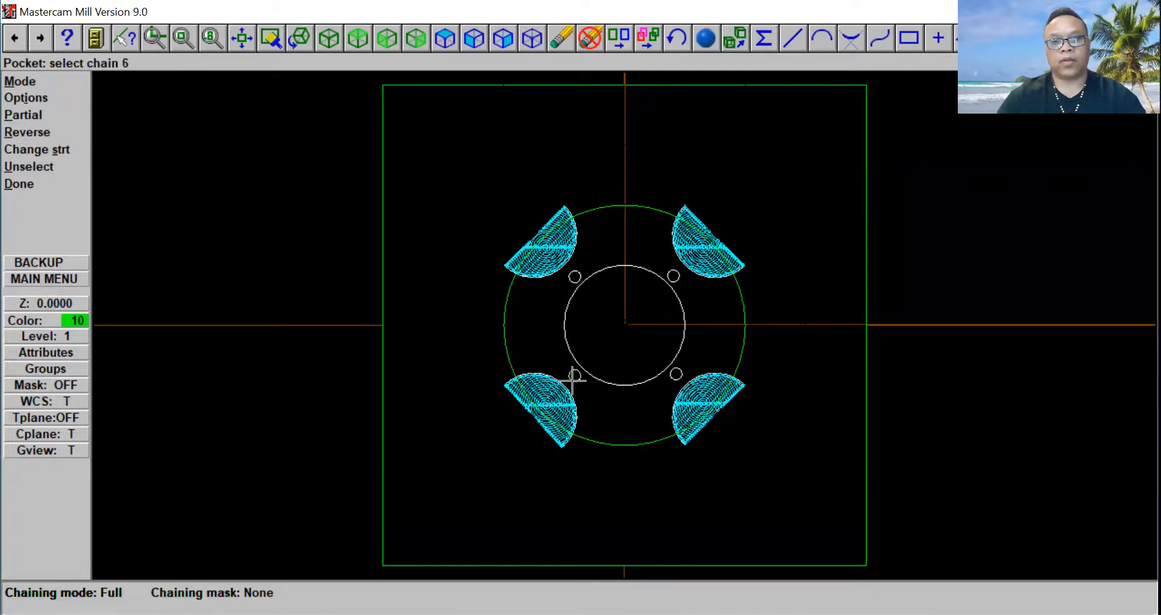
pyautogui.click(57, 184)
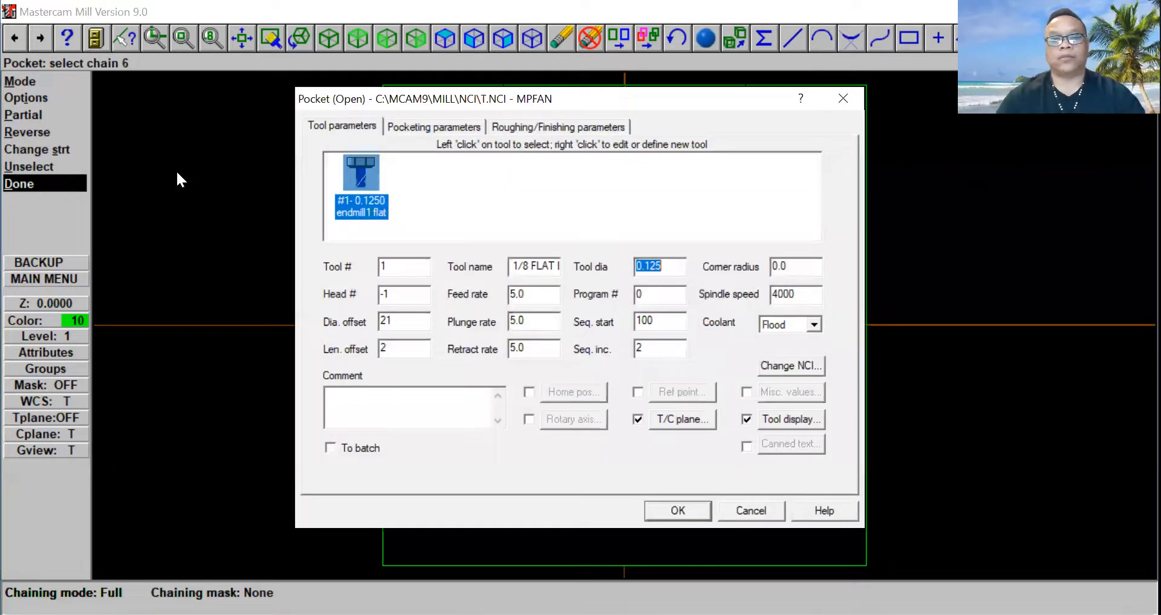
# Step: Add the 1/4 FLAT ENDMILL, tool 235, from the tool library to the second pocket operation
pyautogui.rightClick(416, 167)
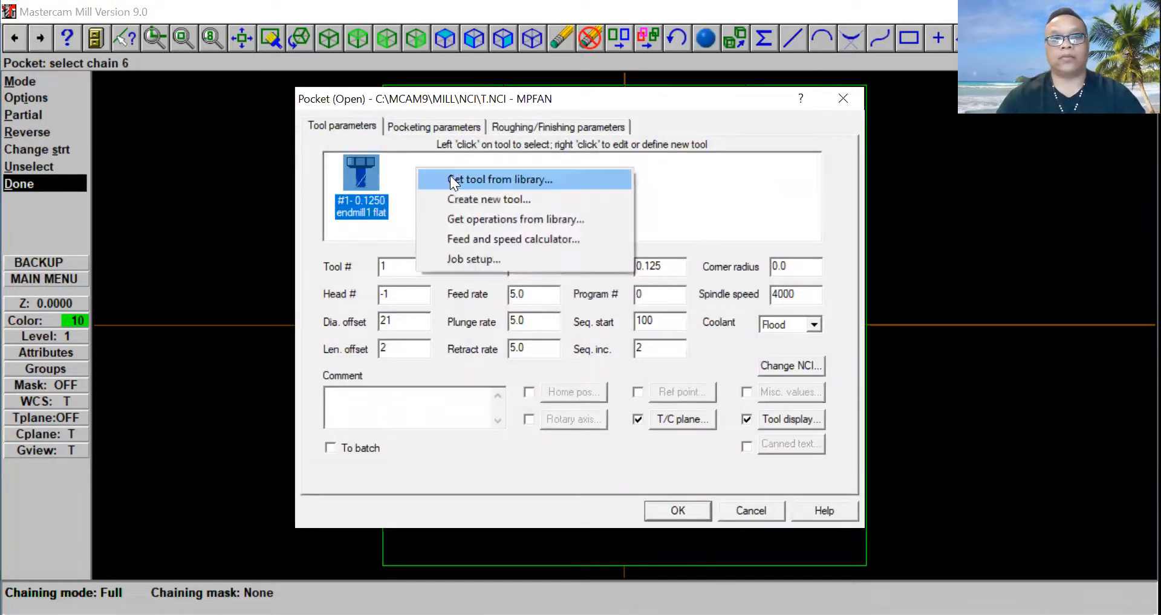
pyautogui.click(451, 179)
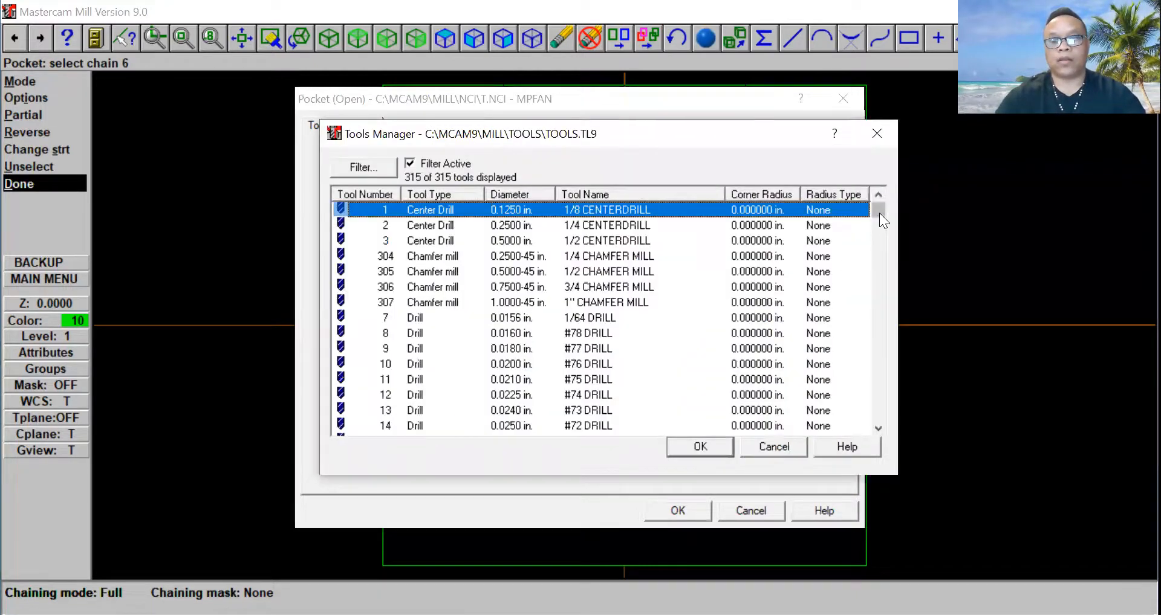
pyautogui.moveTo(879, 212); pyautogui.dragTo(886, 332)
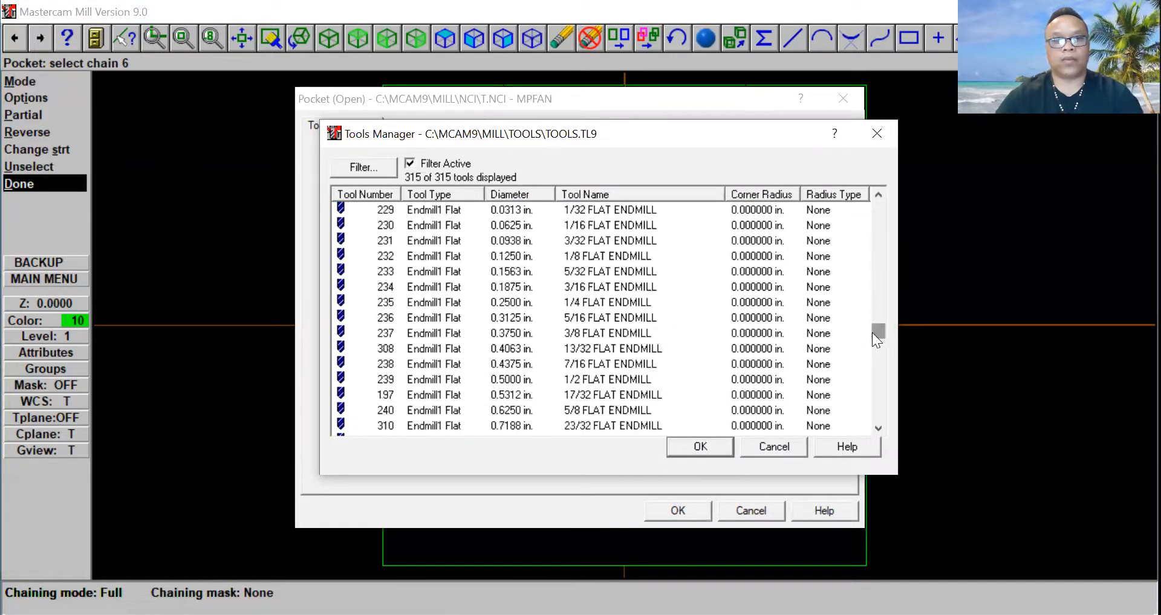
pyautogui.click(579, 306)
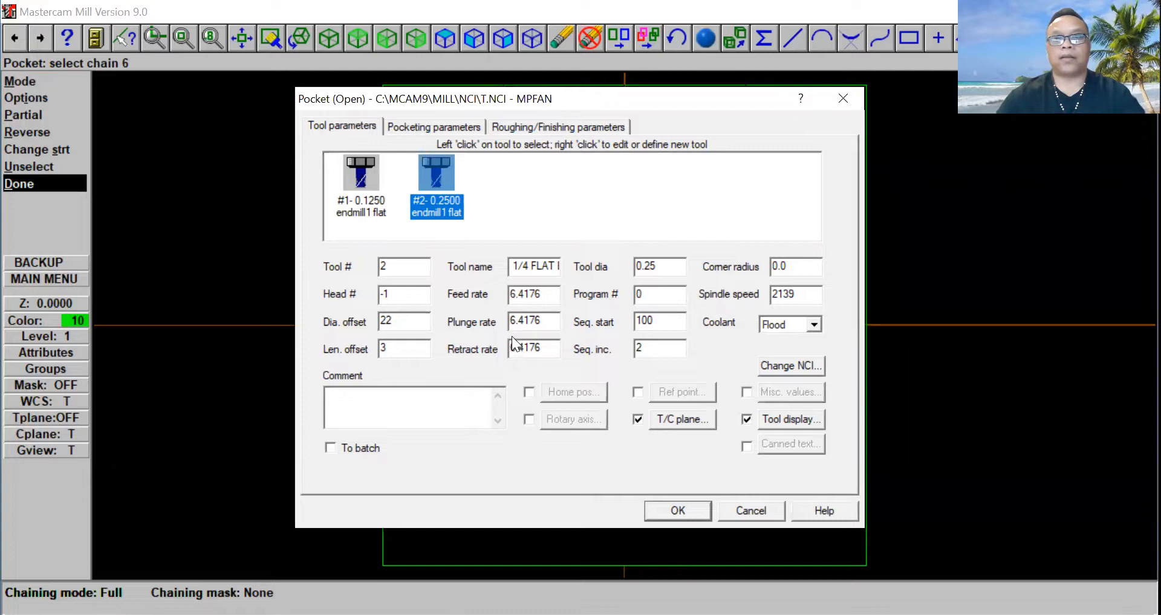
# Step: Set the 1/4 inch end mill's feed rate, plunge rate and retract rate to 7.0 each
pyautogui.moveTo(551, 294); pyautogui.dragTo(427, 306)
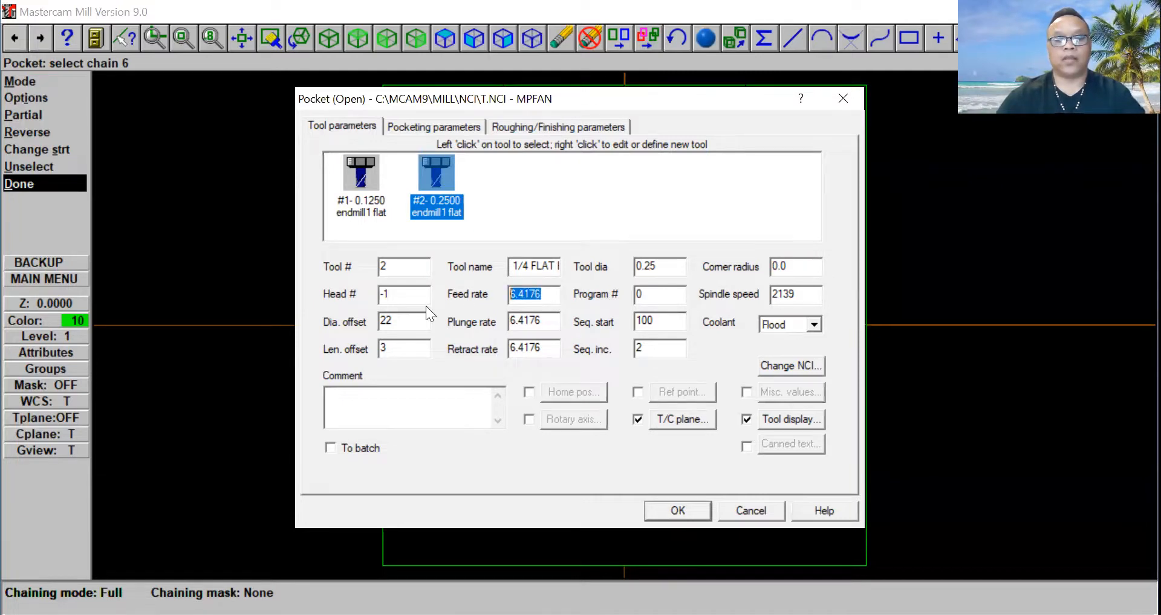
pyautogui.write('7.0')
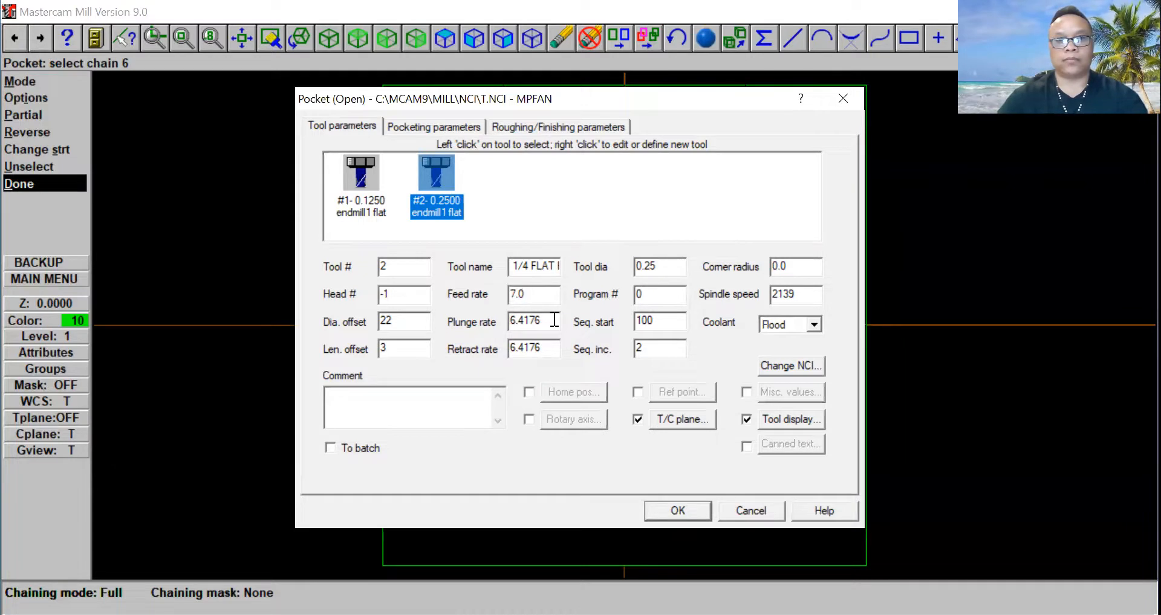
pyautogui.moveTo(555, 320); pyautogui.dragTo(444, 332)
pyautogui.write('7.0')
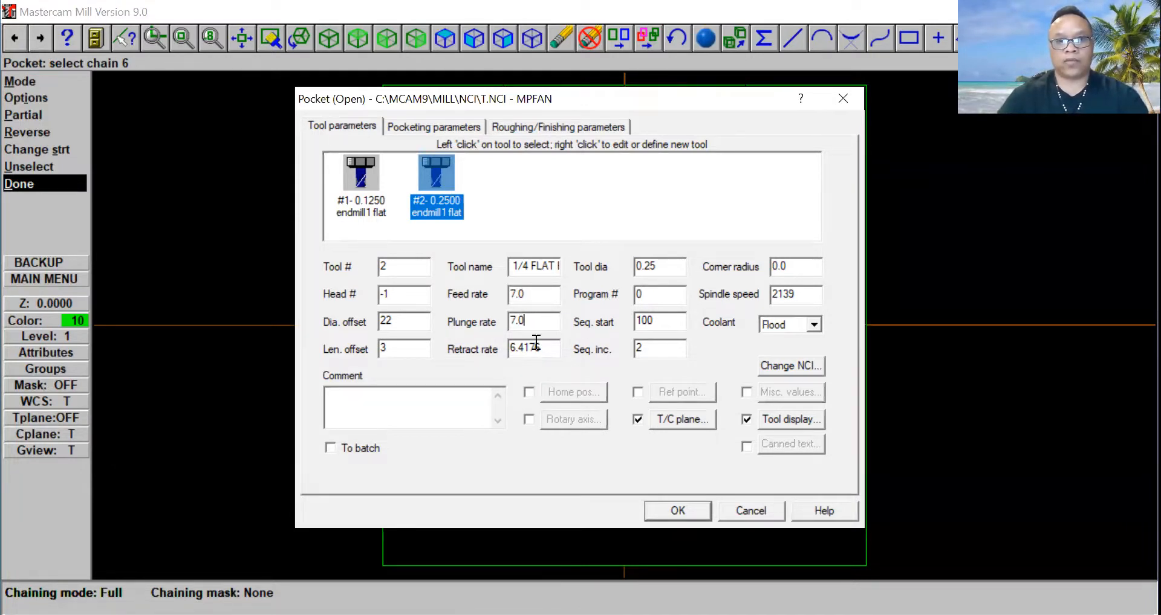
pyautogui.moveTo(551, 349); pyautogui.dragTo(454, 353)
pyautogui.write('7.0')
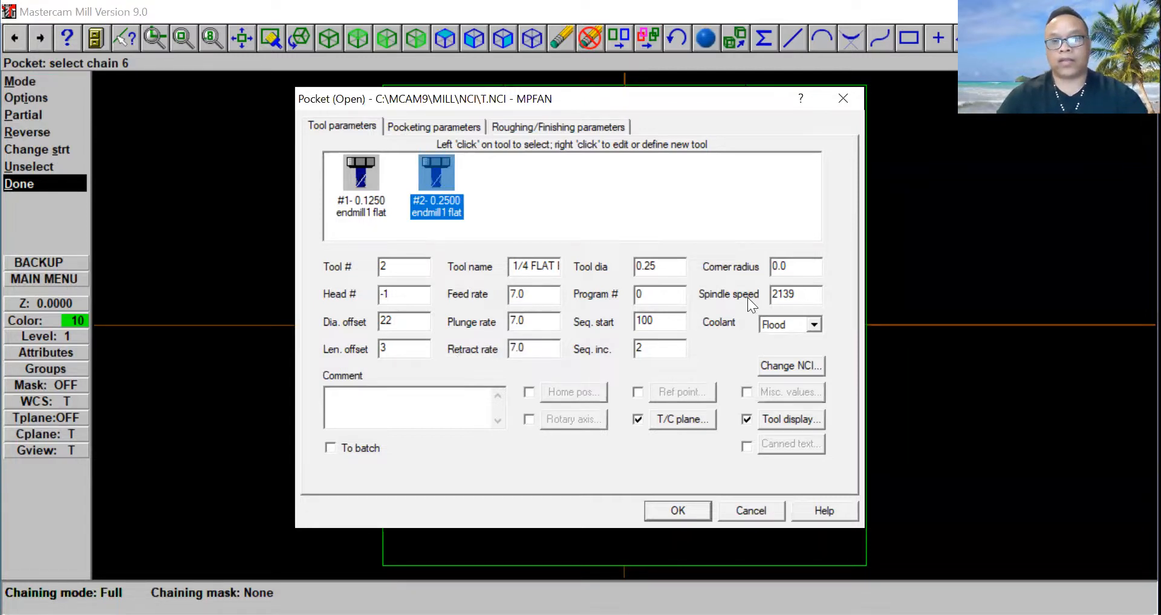
# Step: Set the second pocket's spindle speed to 2000 and enter the comment "2 Rough Pocket"
pyautogui.moveTo(807, 295); pyautogui.dragTo(720, 306)
pyautogui.write('2000')
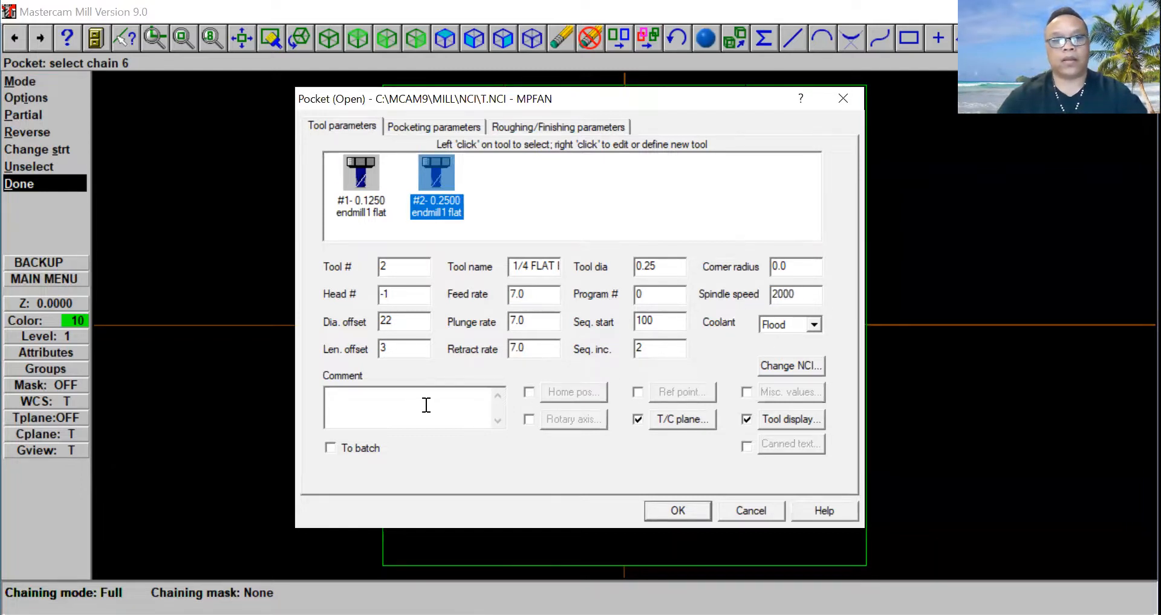
pyautogui.click(355, 404)
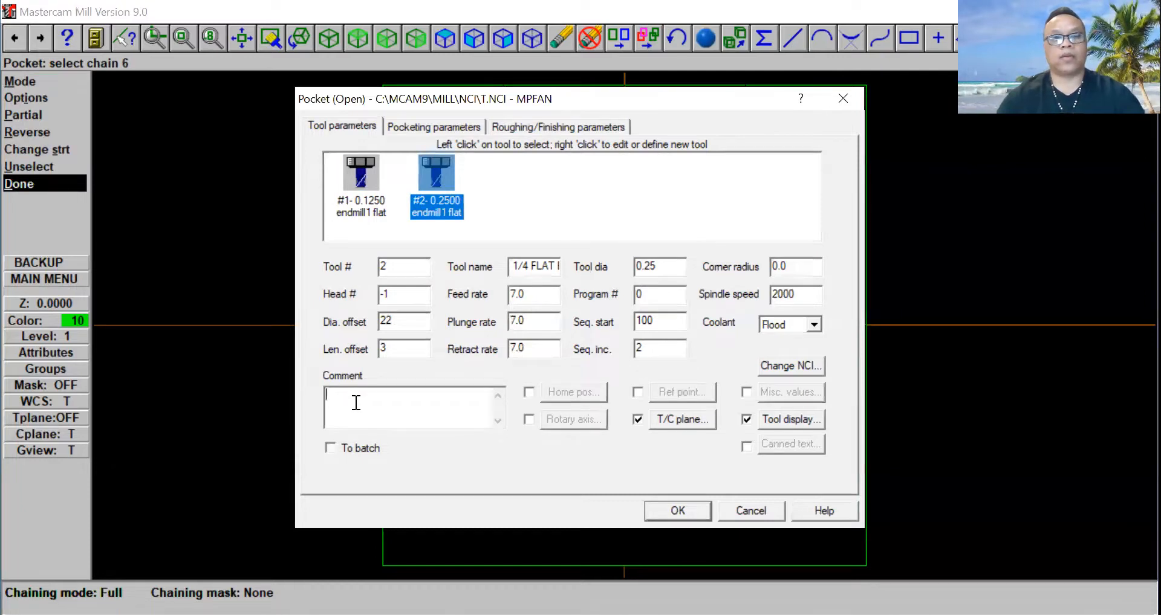
pyautogui.write('2')
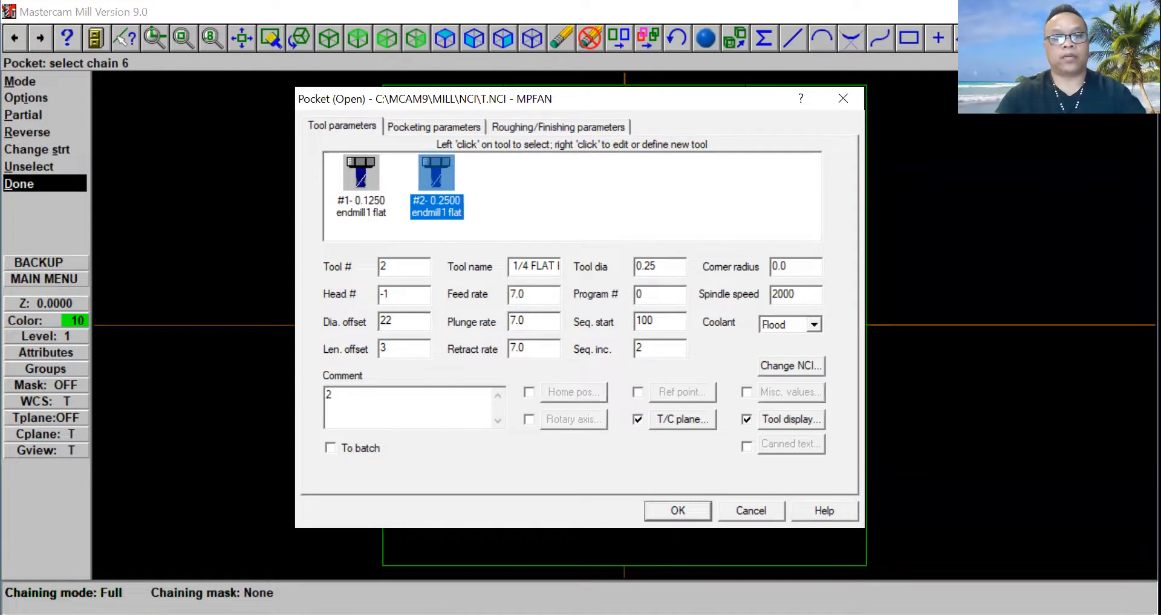
pyautogui.write(' Roug')
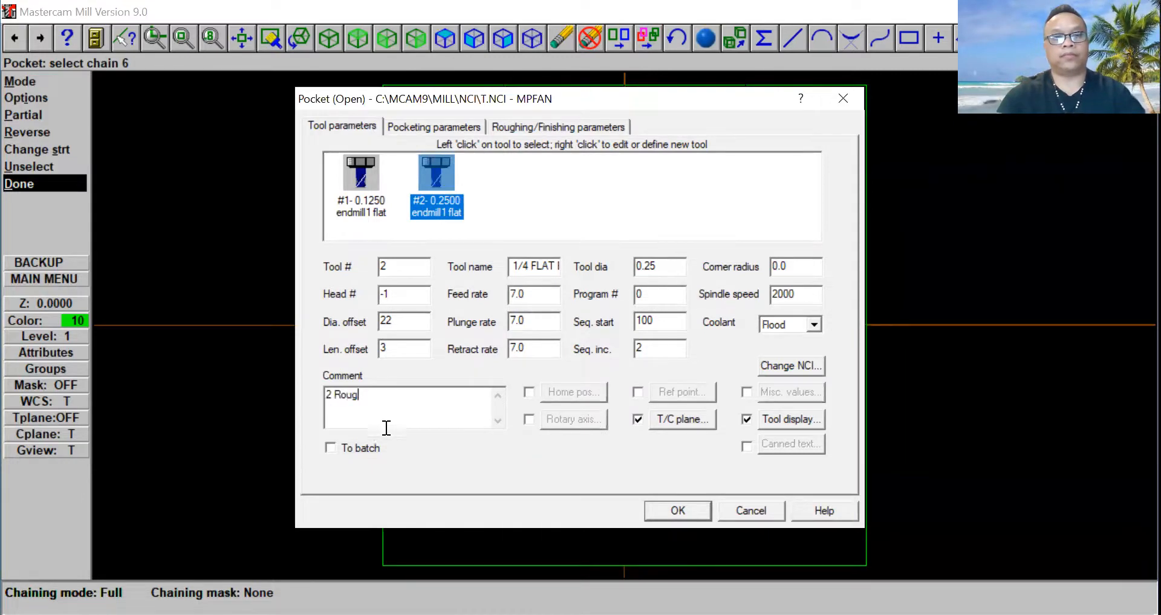
pyautogui.write('h Pocket')
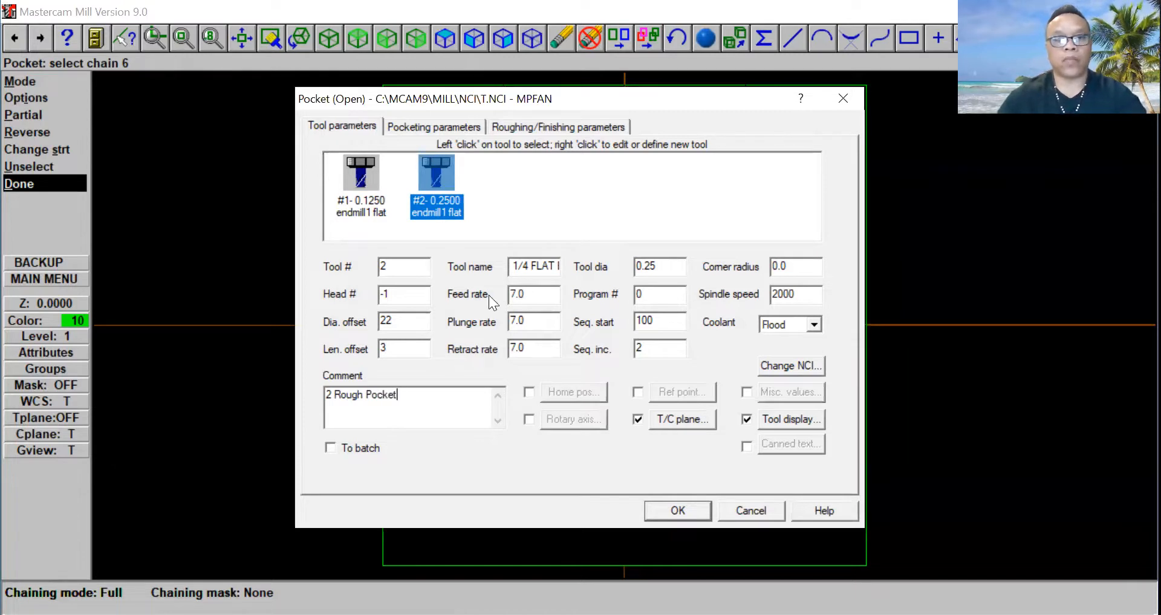
# Step: Set the second pocket's depth to -.5 and generate its toolpath with the True Spiral roughing method
pyautogui.click(409, 124)
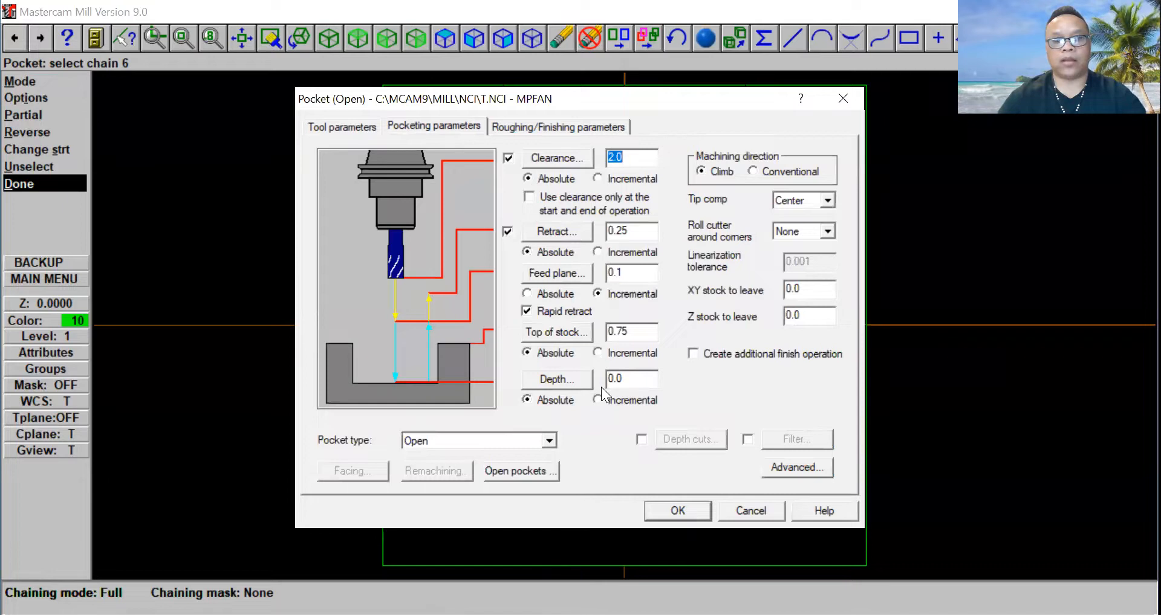
pyautogui.moveTo(637, 387); pyautogui.dragTo(540, 383)
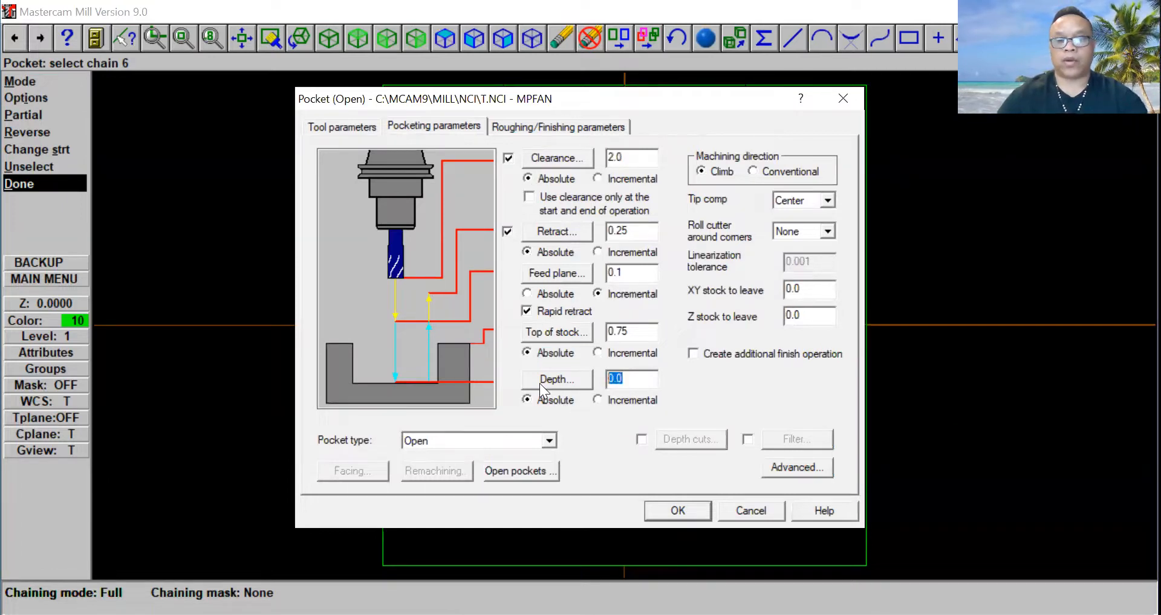
pyautogui.write('-.5')
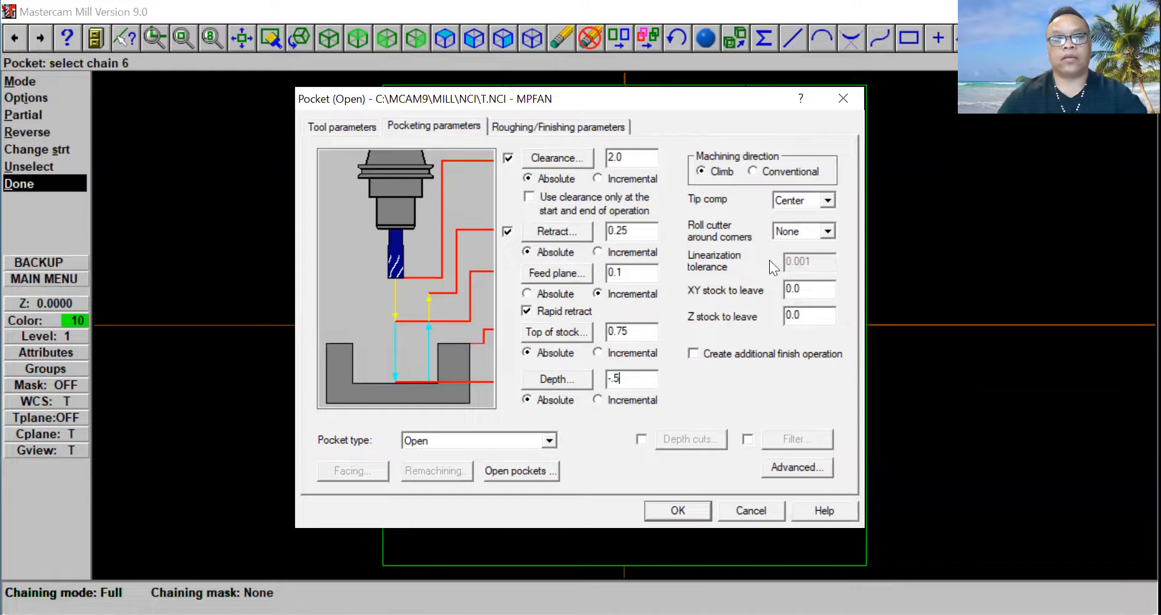
pyautogui.click(514, 127)
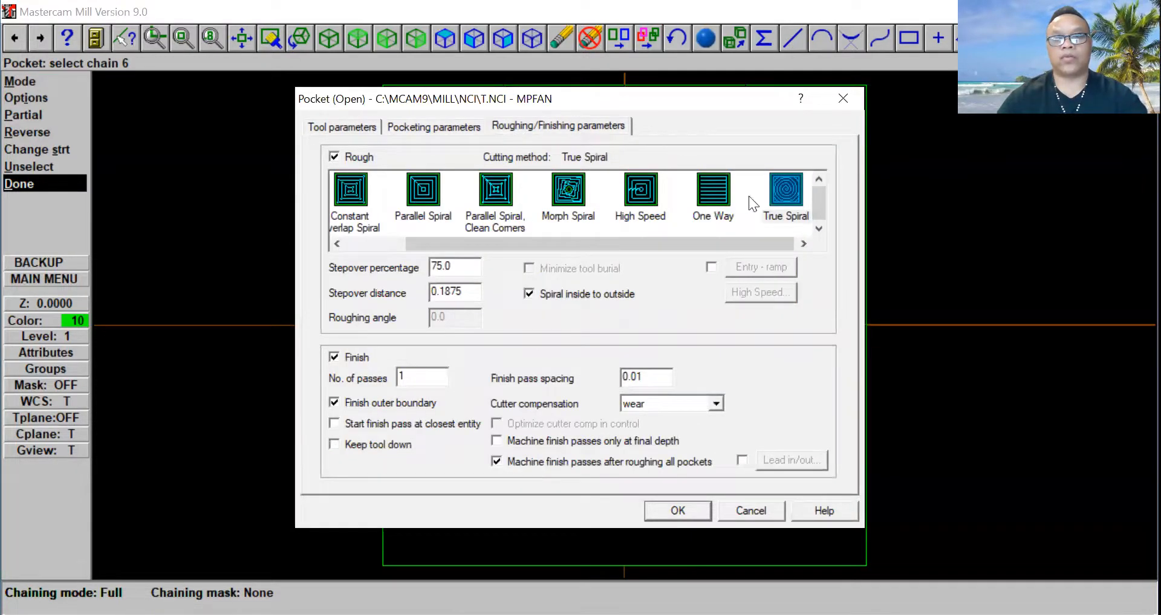
pyautogui.click(672, 511)
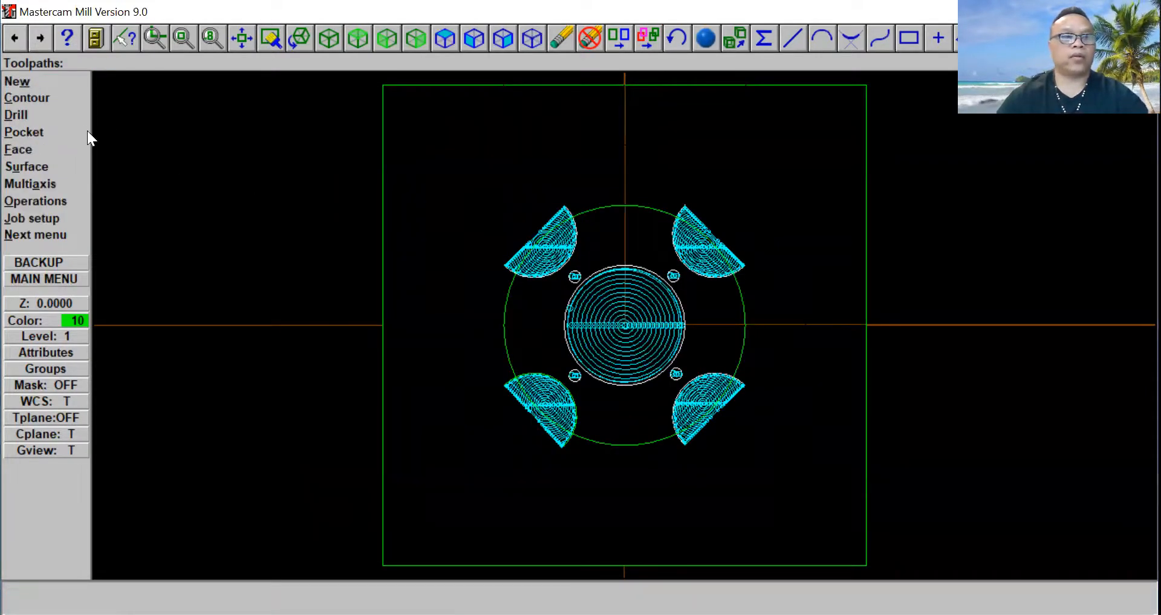
# Step: Start a Contour toolpath and chain the large outer circle and the square as its geometry
pyautogui.click(55, 98)
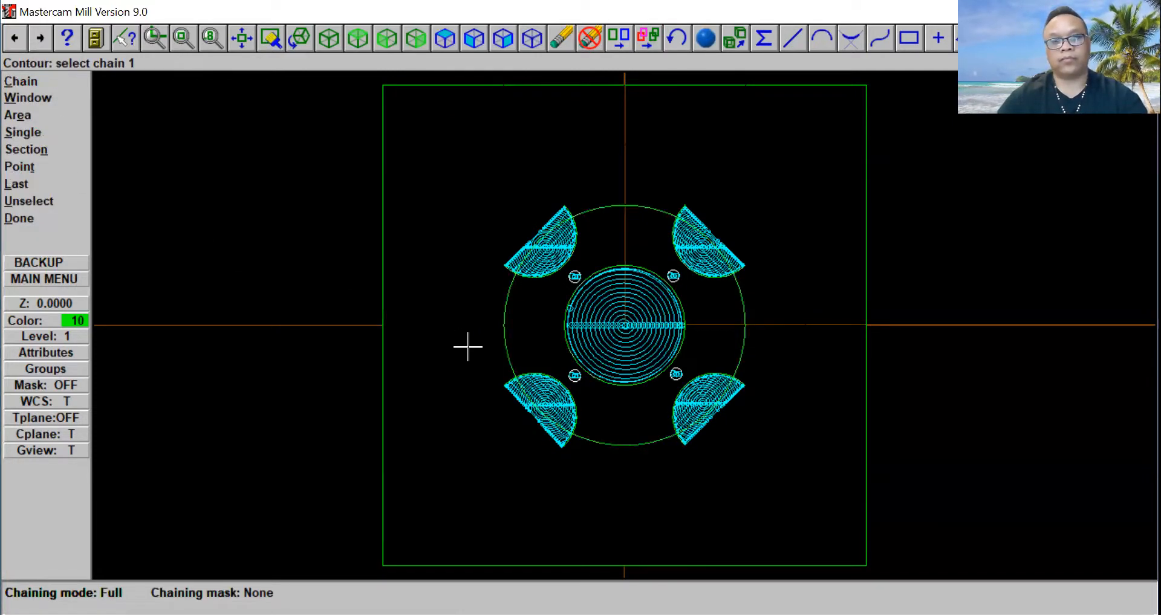
pyautogui.click(501, 325)
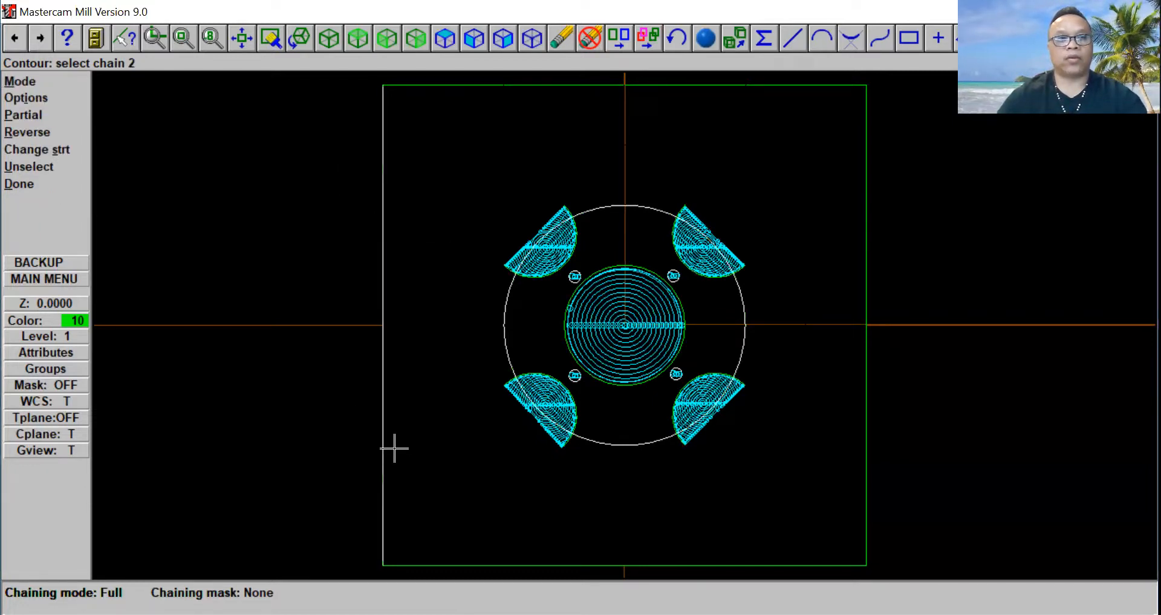
pyautogui.click(380, 547)
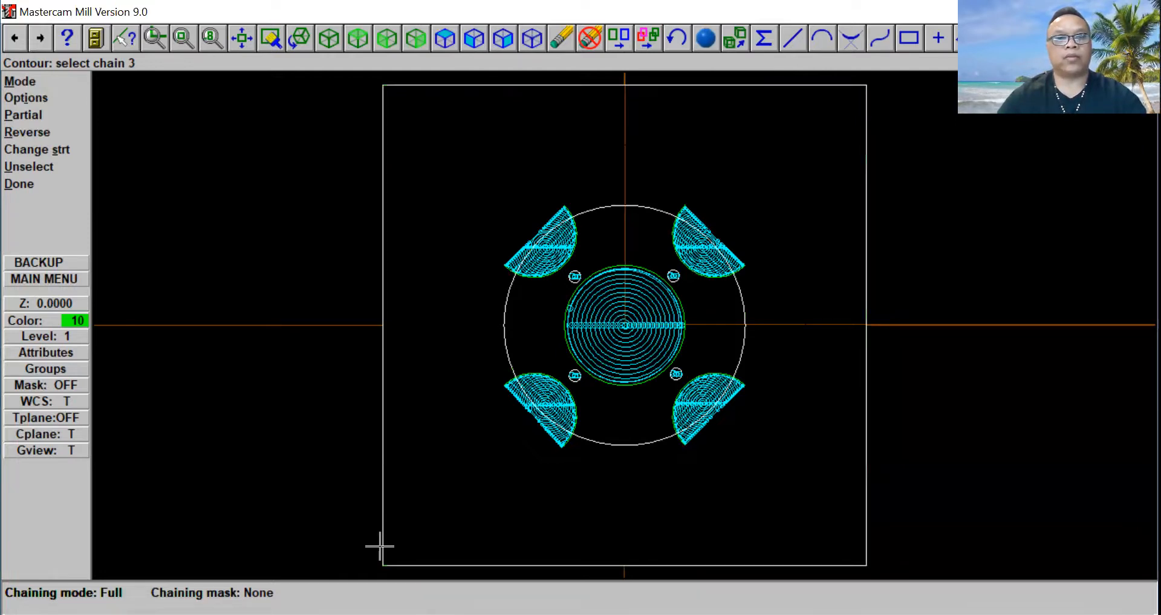
pyautogui.click(48, 182)
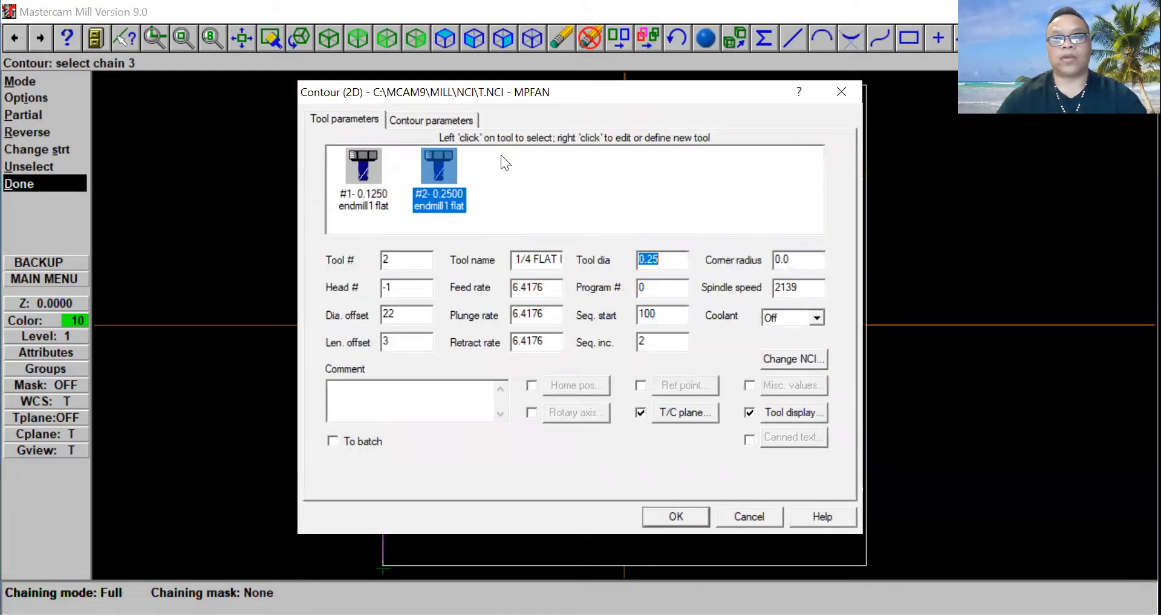
# Step: Add the 1/2 FLAT ENDMILL, tool 239, from the tool library to the contour operation
pyautogui.rightClick(500, 161)
pyautogui.click(533, 173)
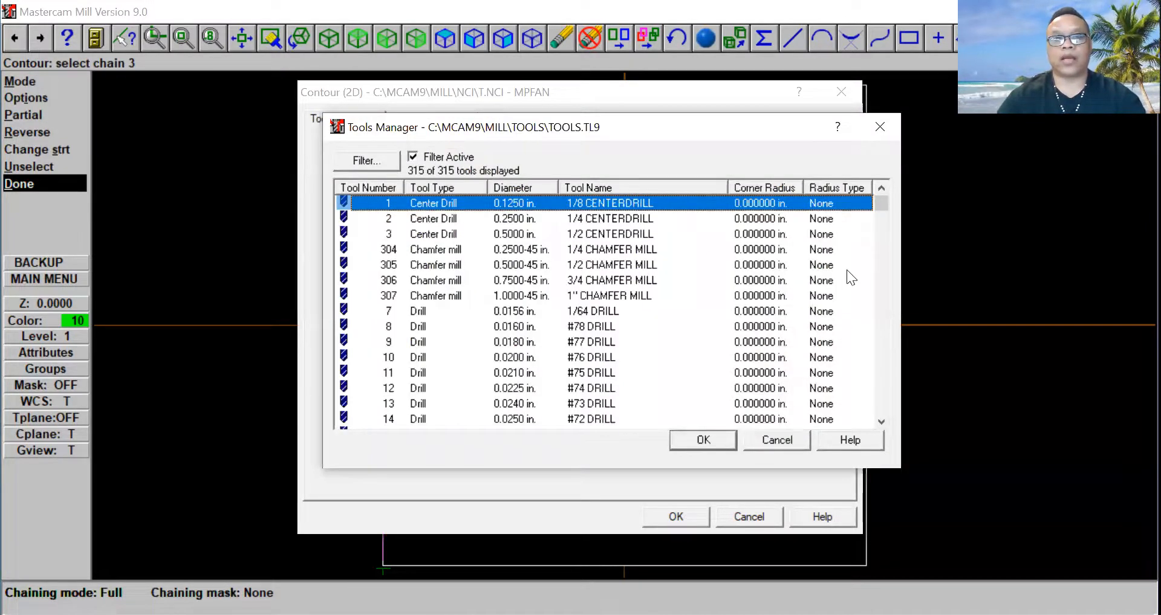
pyautogui.moveTo(882, 201); pyautogui.dragTo(889, 320)
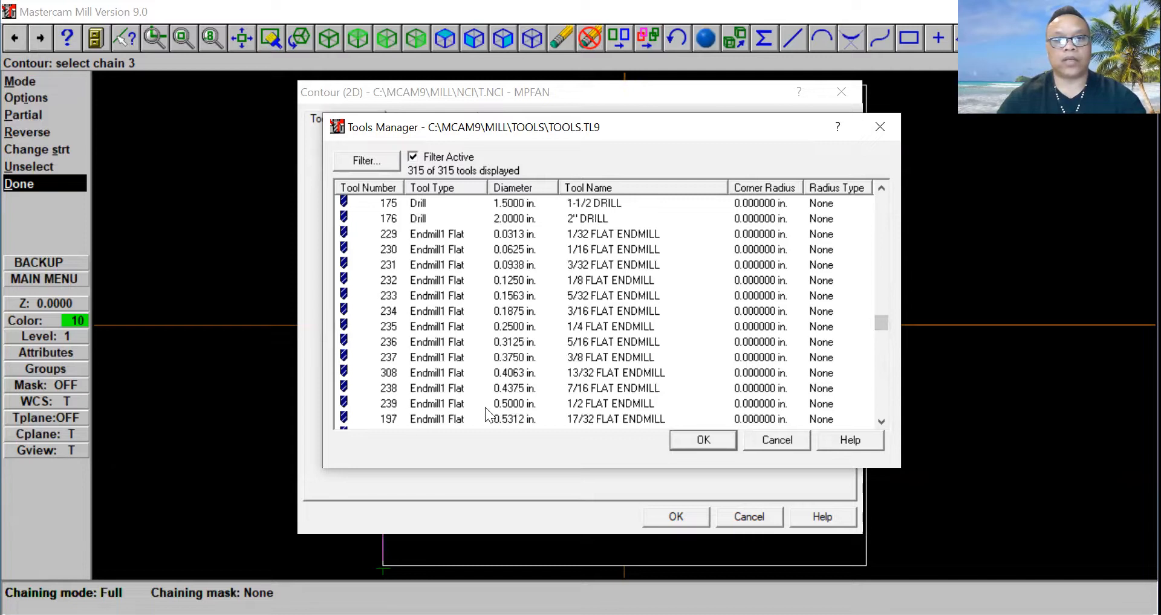
pyautogui.click(544, 403)
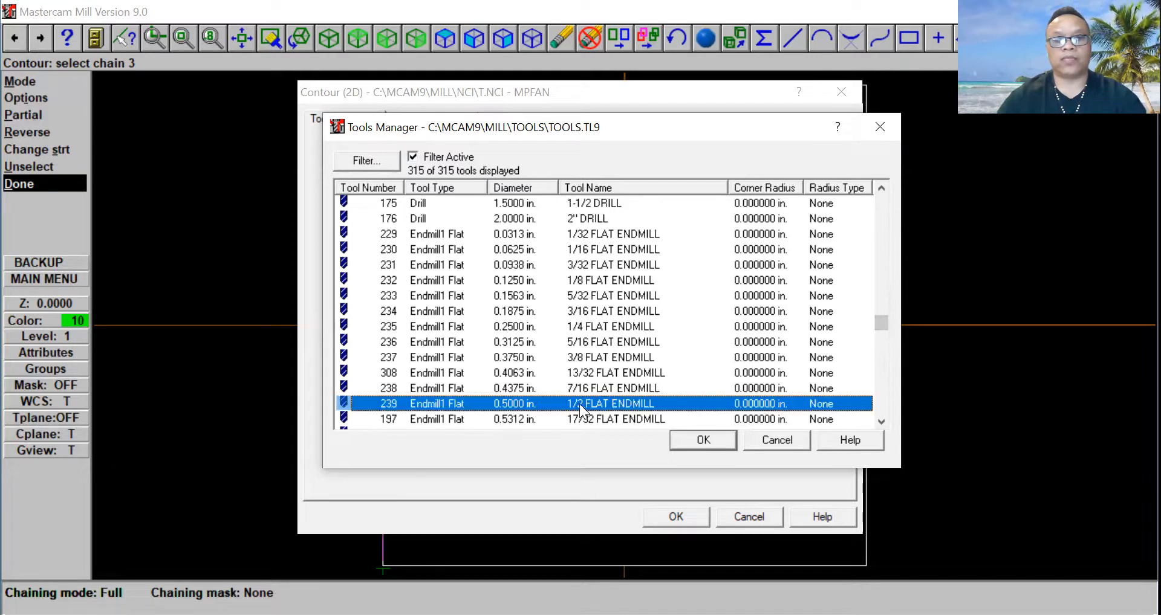
pyautogui.click(686, 441)
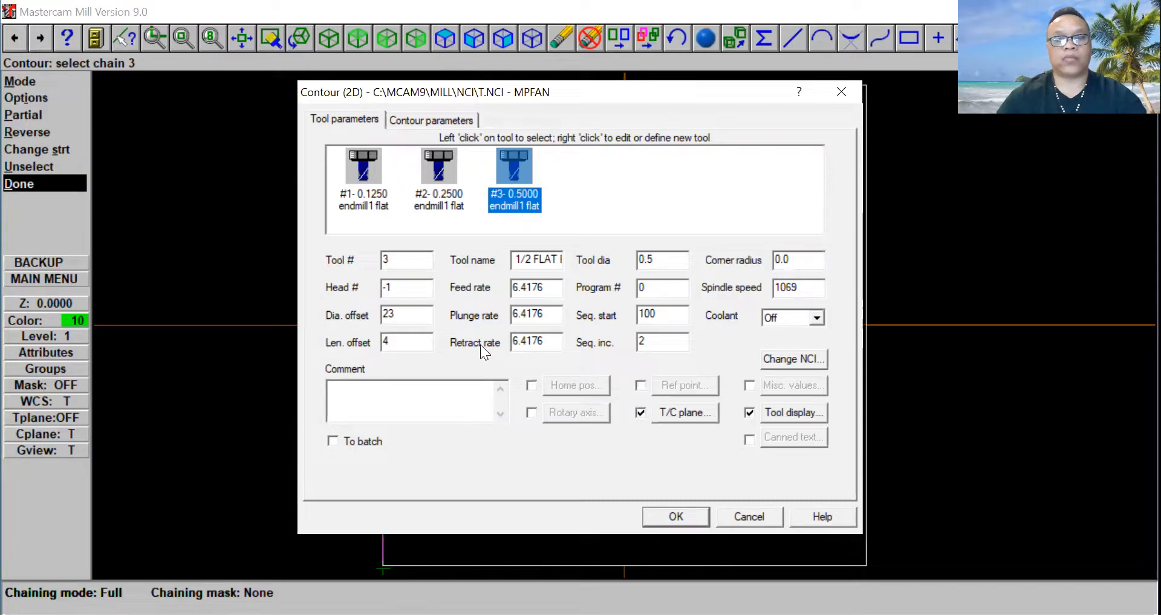
# Step: Set the 1/2 inch end mill's feed rate, plunge rate and retract rate to 9.0 each
pyautogui.moveTo(552, 288); pyautogui.dragTo(451, 305)
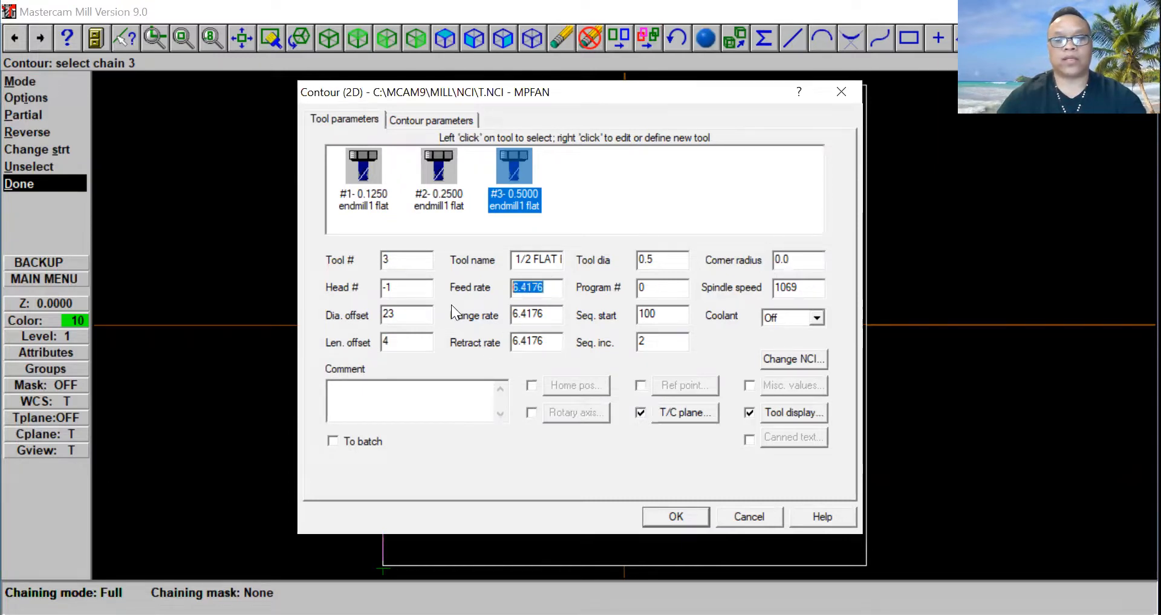
pyautogui.write('9.0')
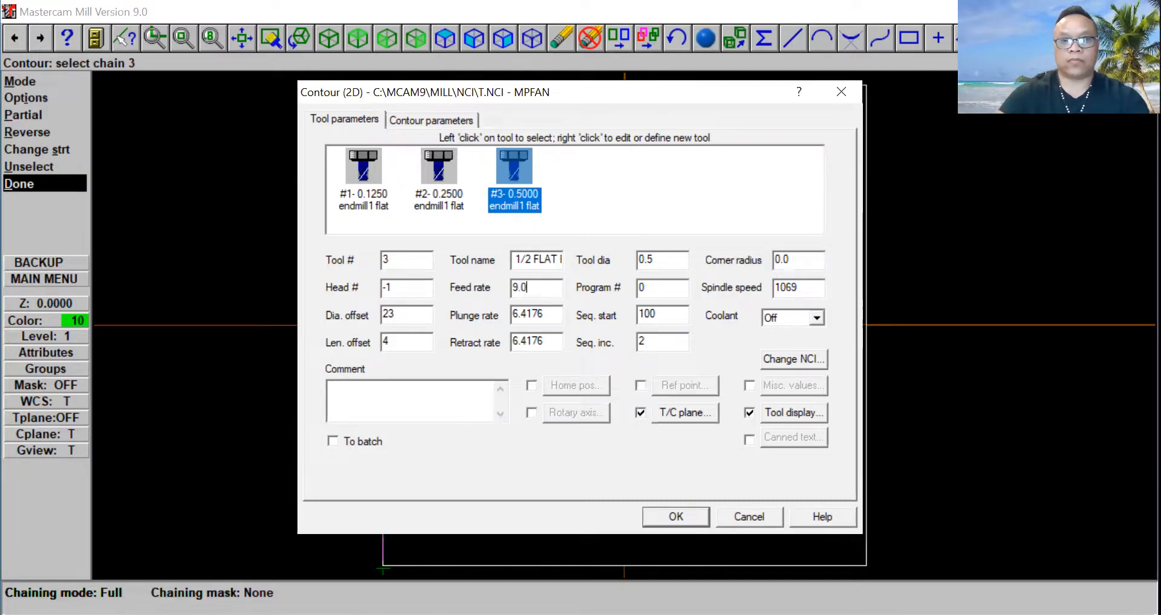
pyautogui.moveTo(545, 314); pyautogui.dragTo(497, 318)
pyautogui.write('9.0')
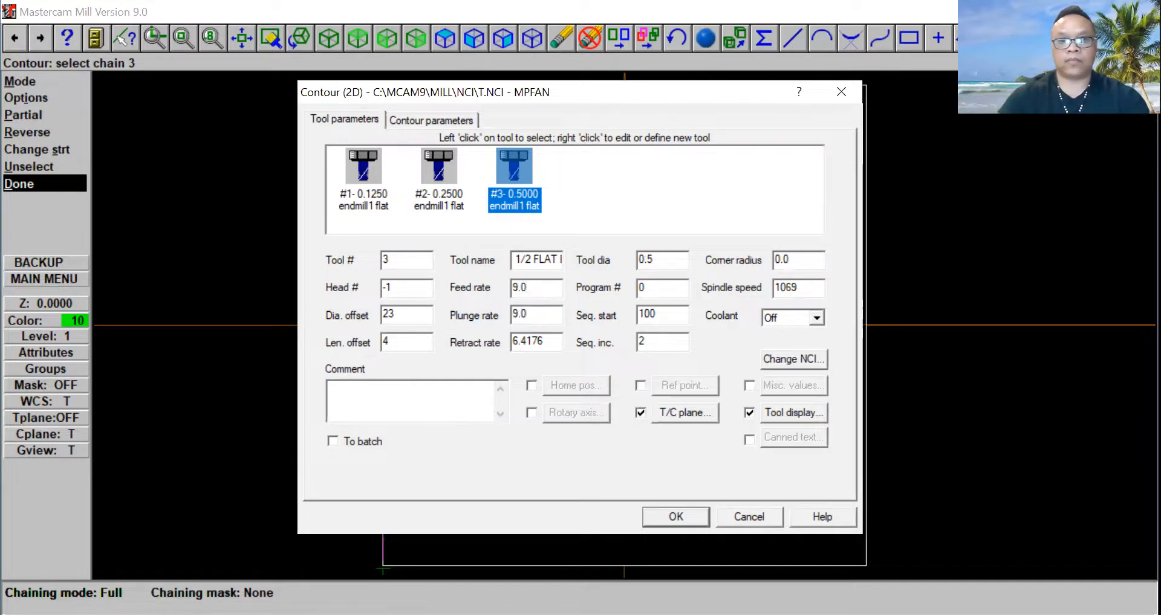
pyautogui.moveTo(547, 342); pyautogui.dragTo(452, 347)
pyautogui.write('9.0')
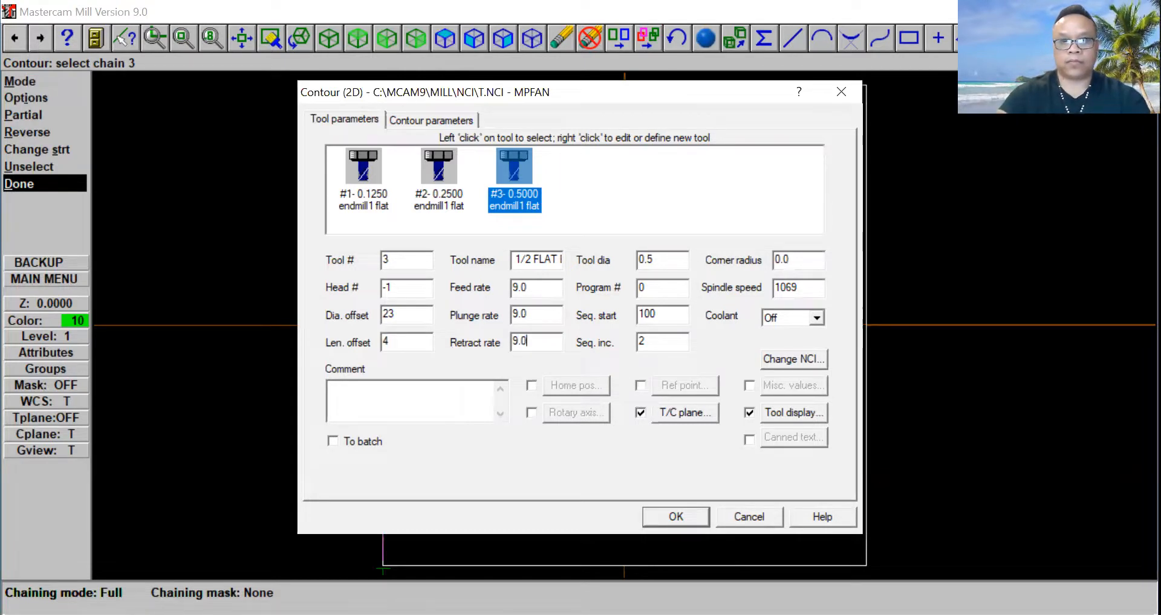
# Step: Set the contour's spindle speed to 2000 and coolant to Flood, and enter the comment "Finish Path"
pyautogui.doubleClick(783, 288)
pyautogui.write('2000')
pyautogui.click(819, 321)
pyautogui.click(800, 345)
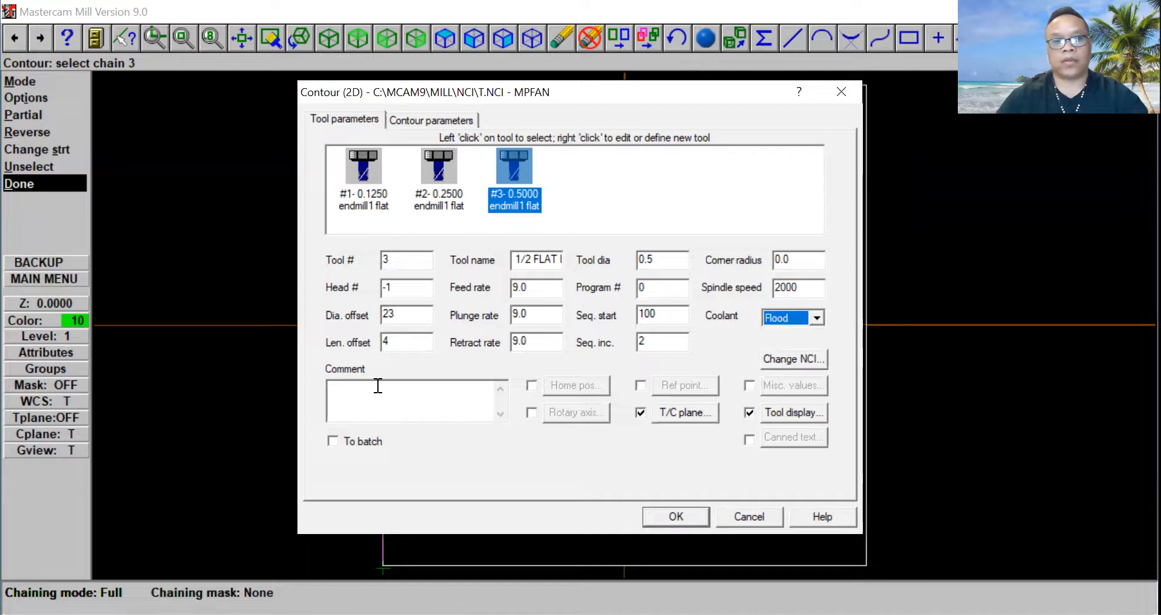
pyautogui.click(358, 397)
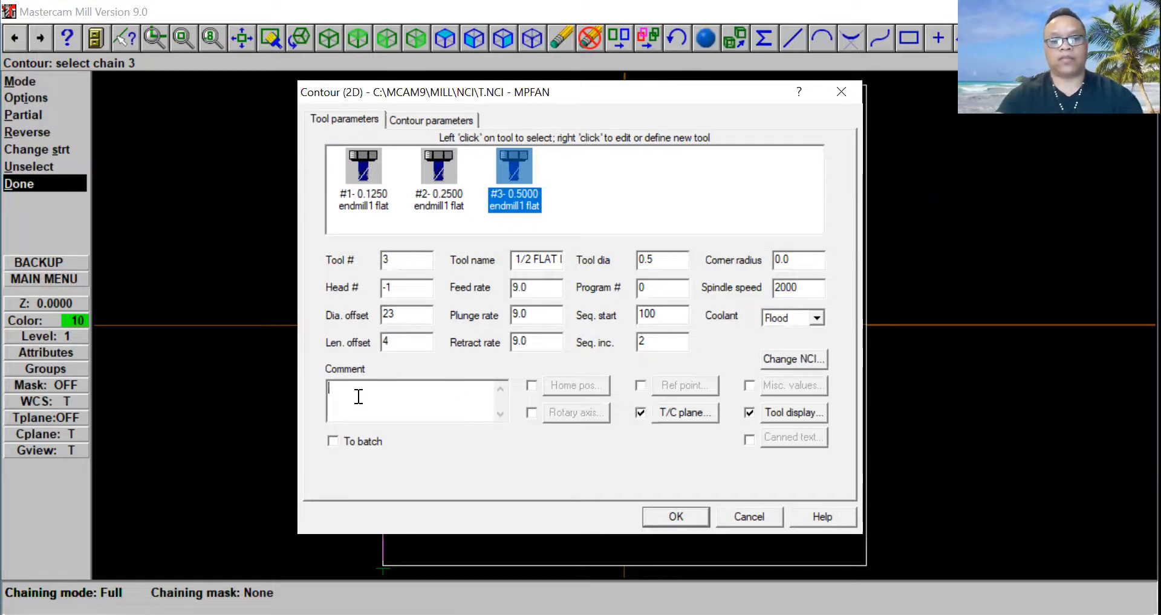
pyautogui.write('Finish Path')
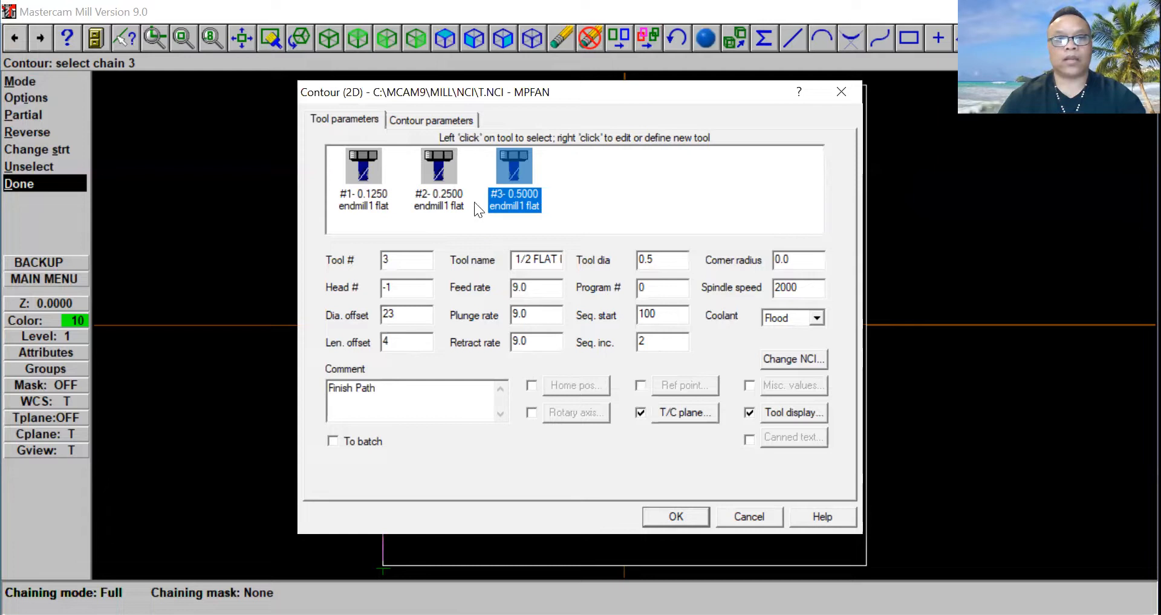
# Step: Set the contour depth to -.75, compensation type to Wear and tip compensation to Center, and generate the toolpath
pyautogui.click(423, 121)
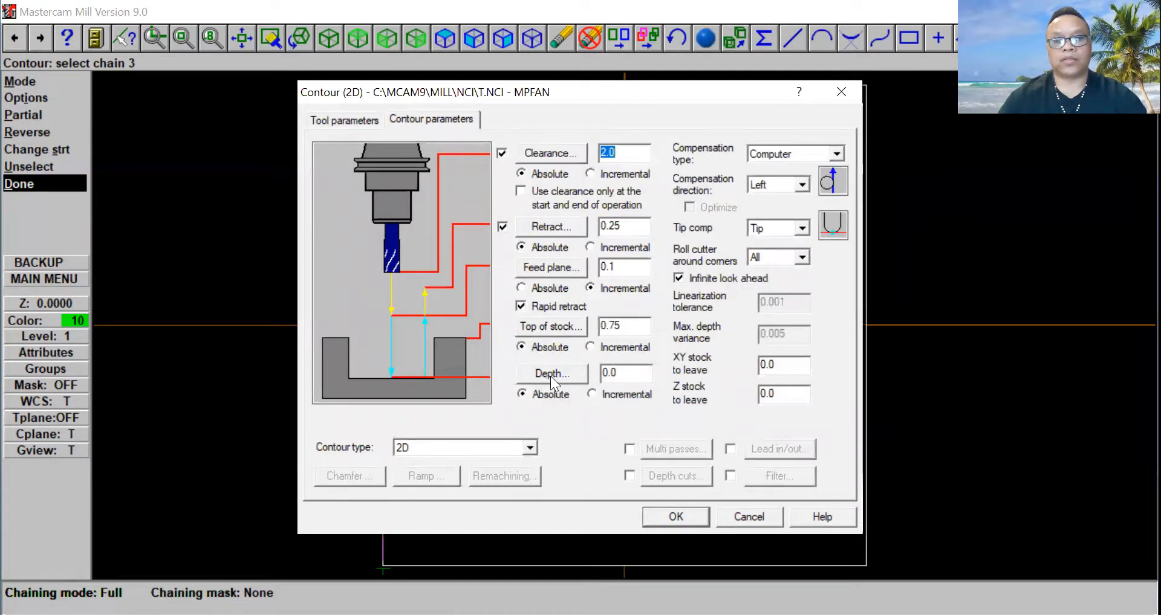
pyautogui.moveTo(629, 375); pyautogui.dragTo(559, 378)
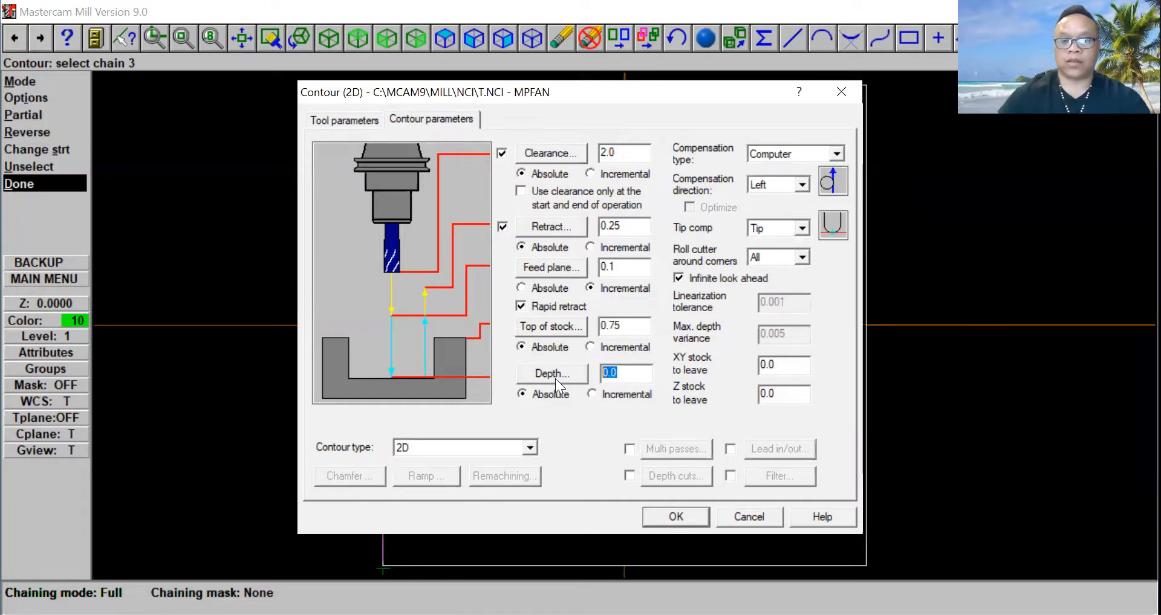
pyautogui.write('-.75')
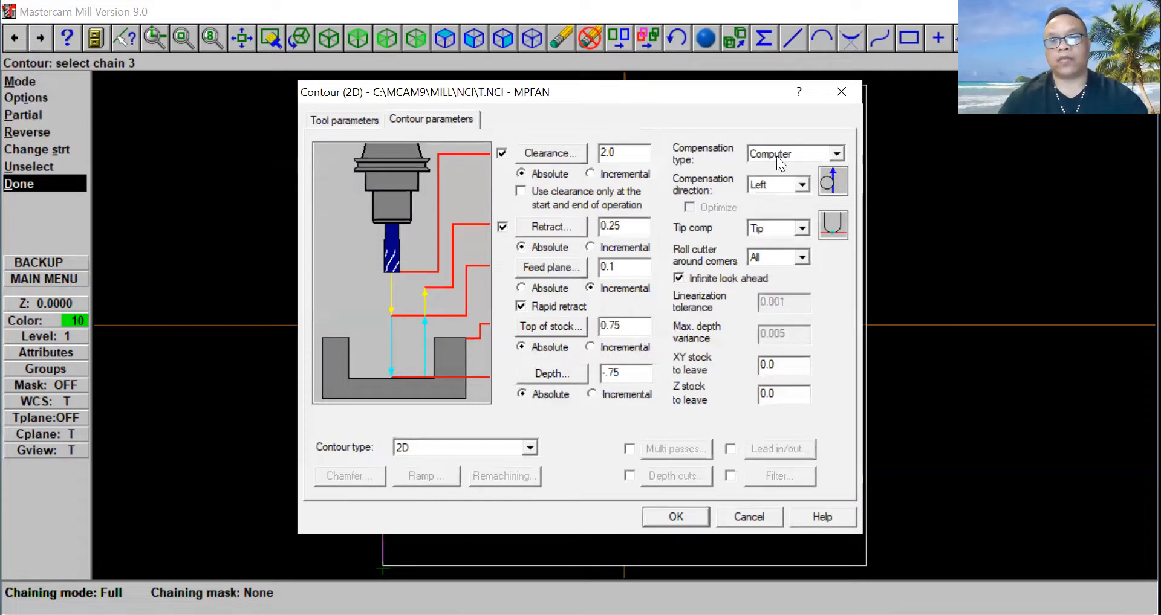
pyautogui.click(837, 153)
pyautogui.click(795, 193)
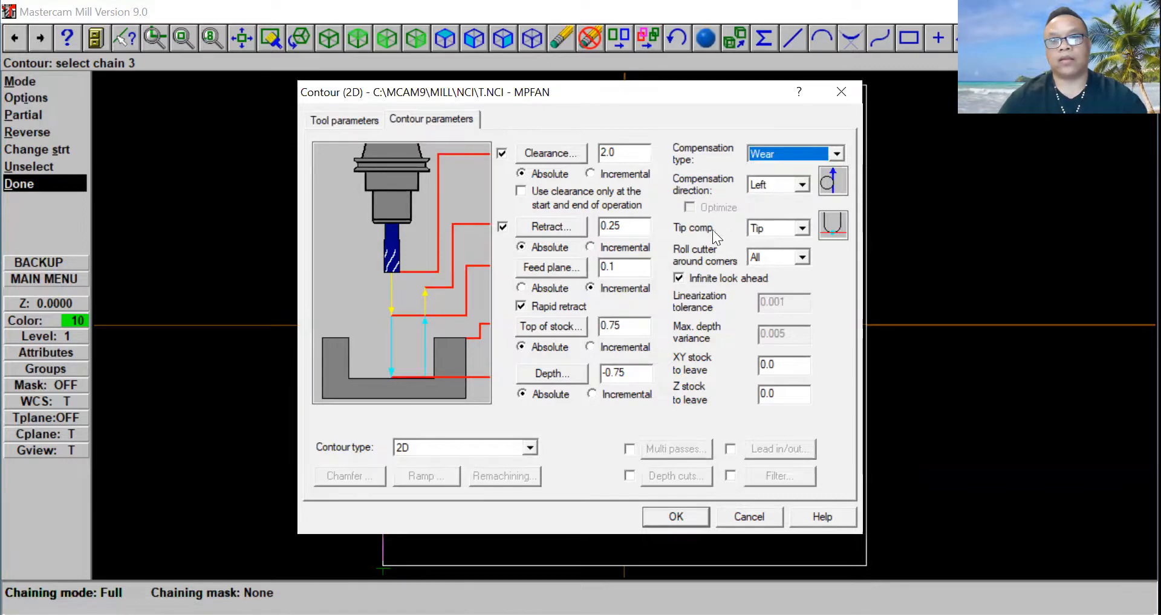
pyautogui.click(803, 229)
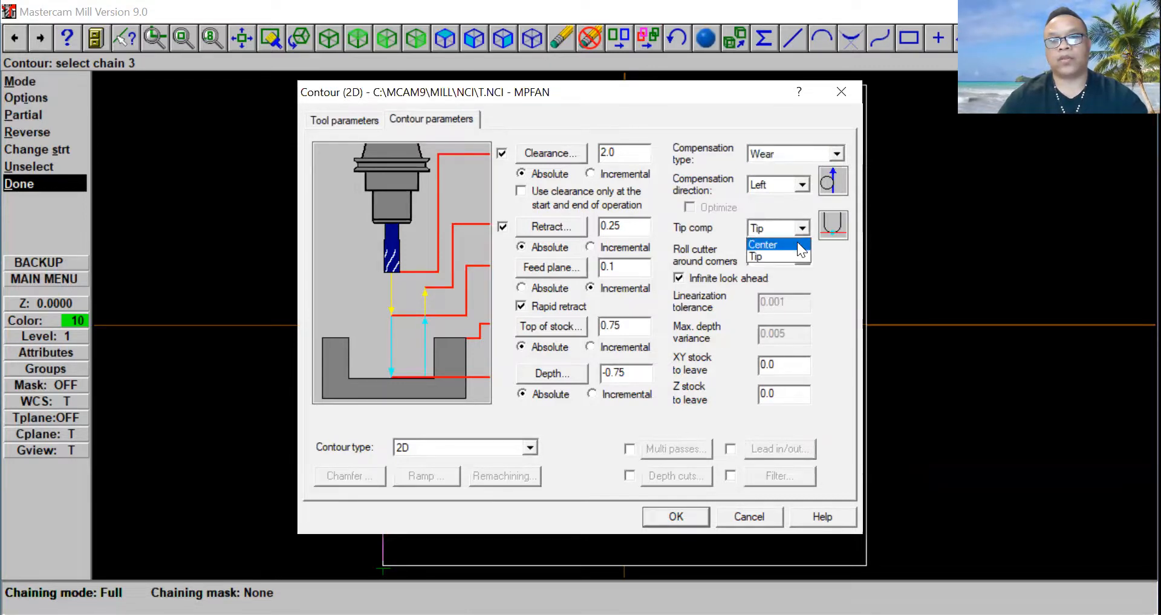
pyautogui.click(797, 242)
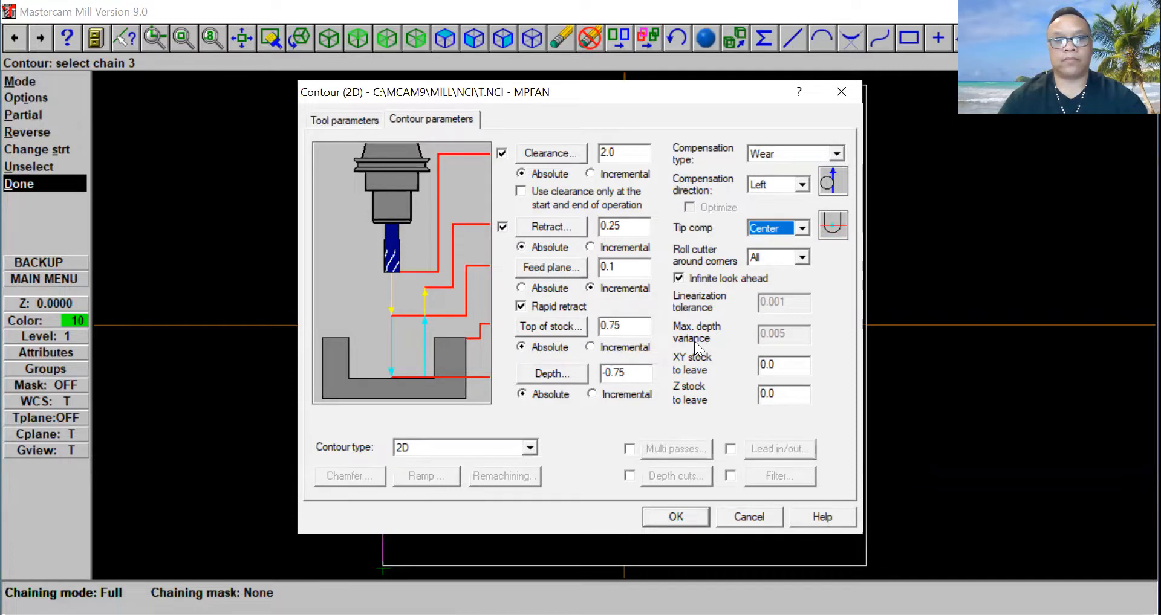
pyautogui.click(669, 515)
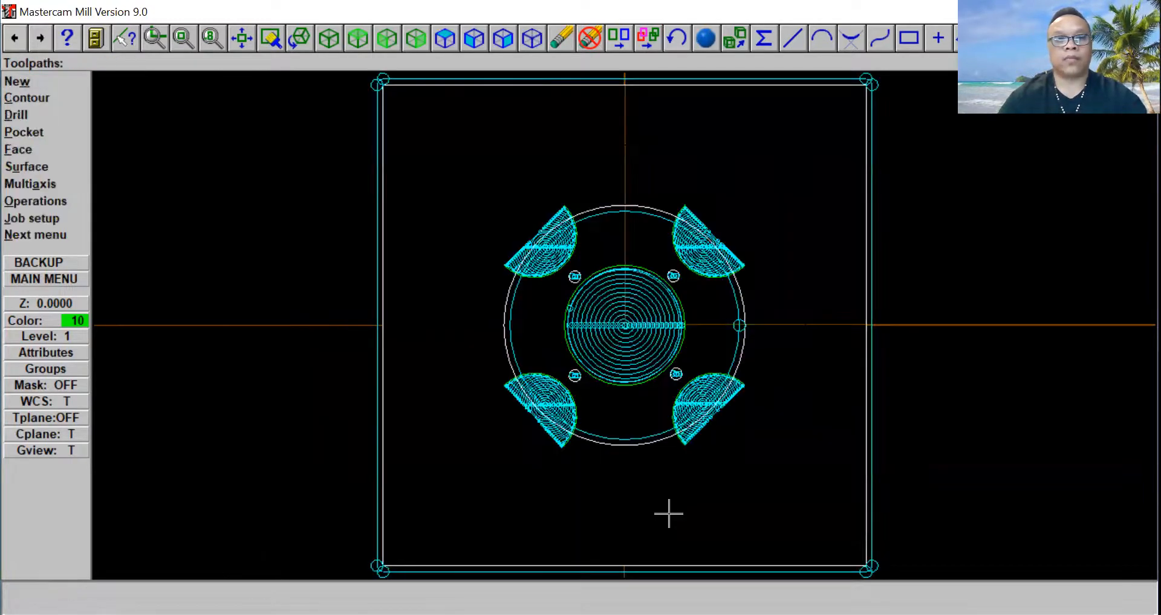
# Step: Select all operations in the Operations Manager and run the Verify simulation of their toolpaths
pyautogui.click(63, 204)
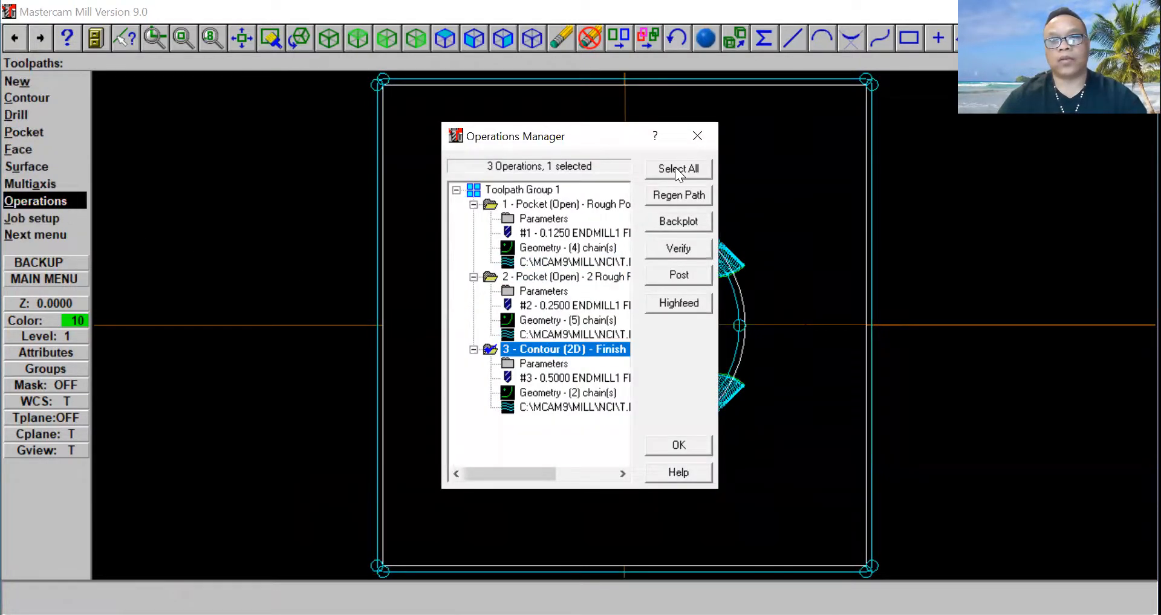
pyautogui.click(678, 173)
pyautogui.click(670, 247)
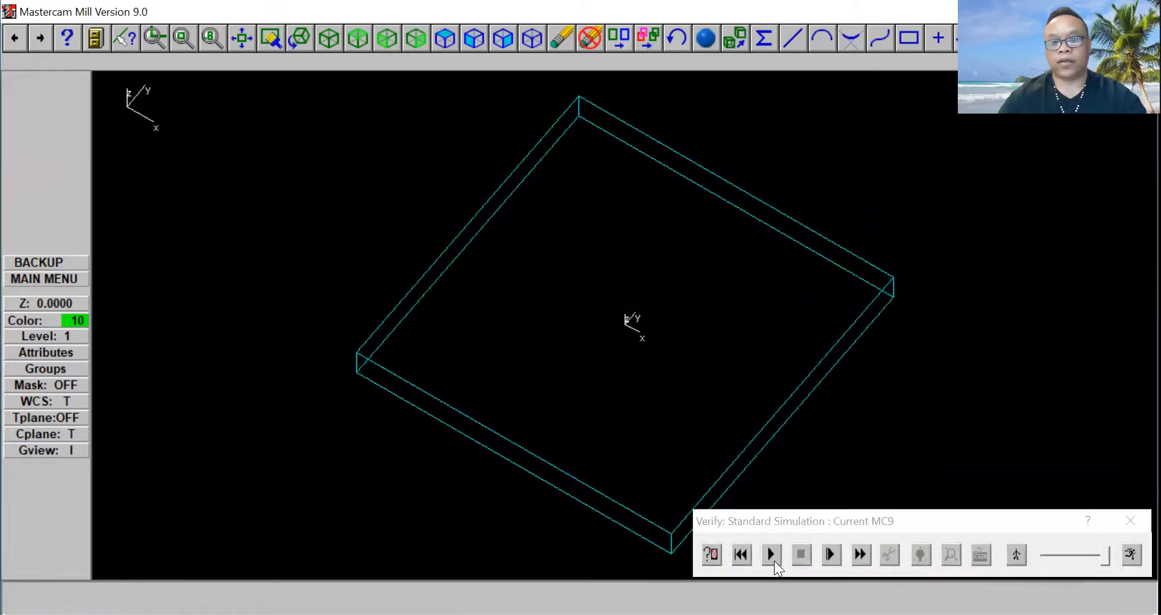
pyautogui.click(771, 555)
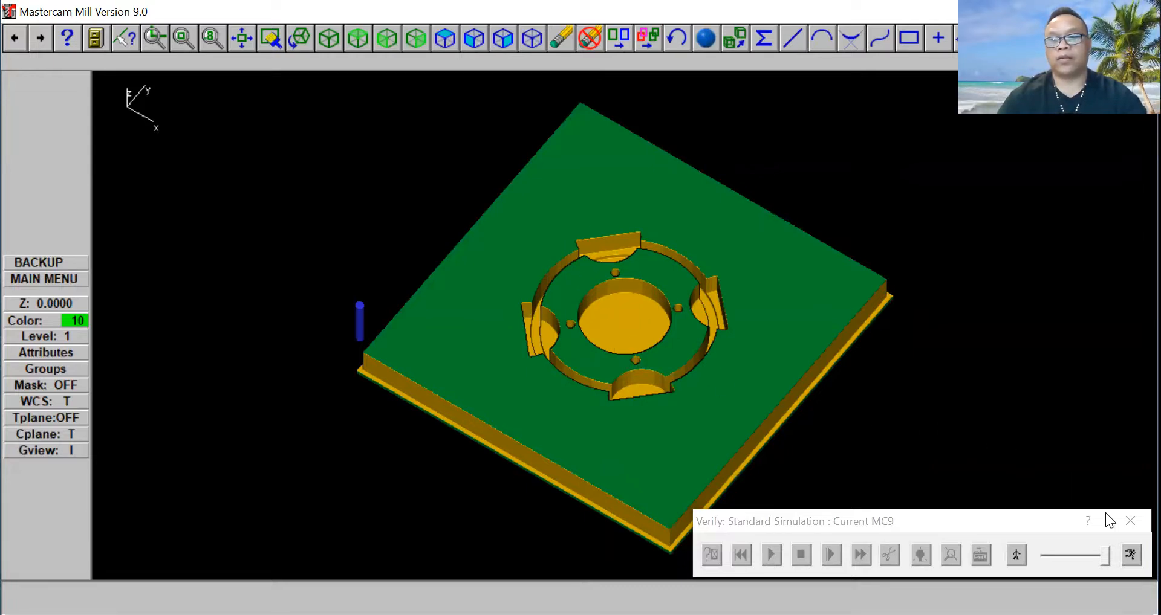
# Step: Close the verification and Operations Manager, then define the job setup stock as X 20, Y 20, Z 5 with stock display enabled
pyautogui.click(1129, 521)
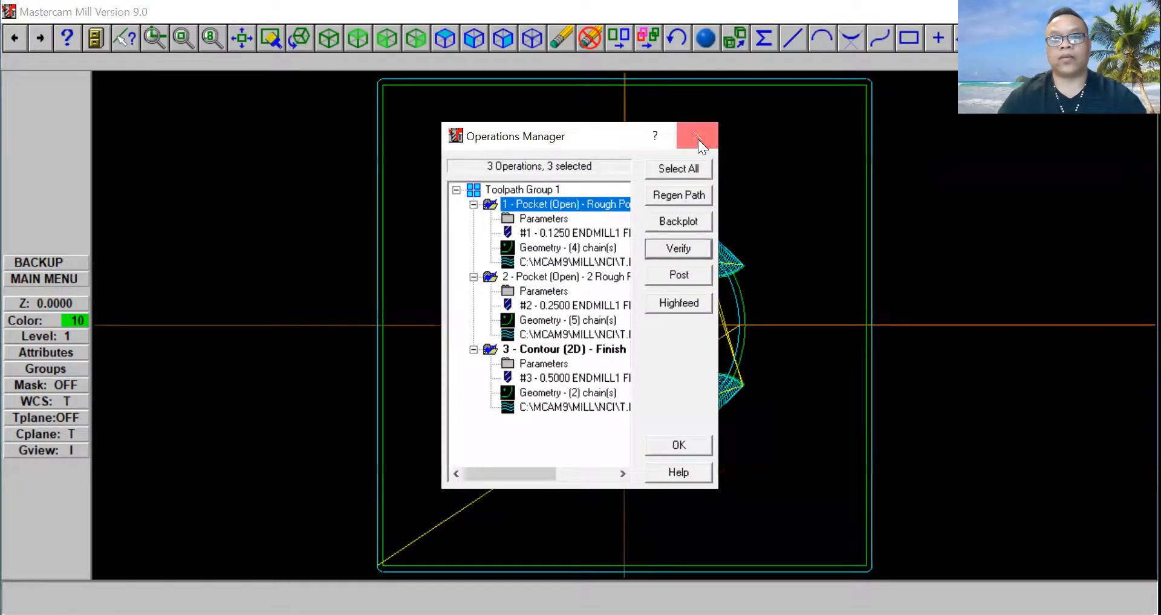
pyautogui.click(700, 135)
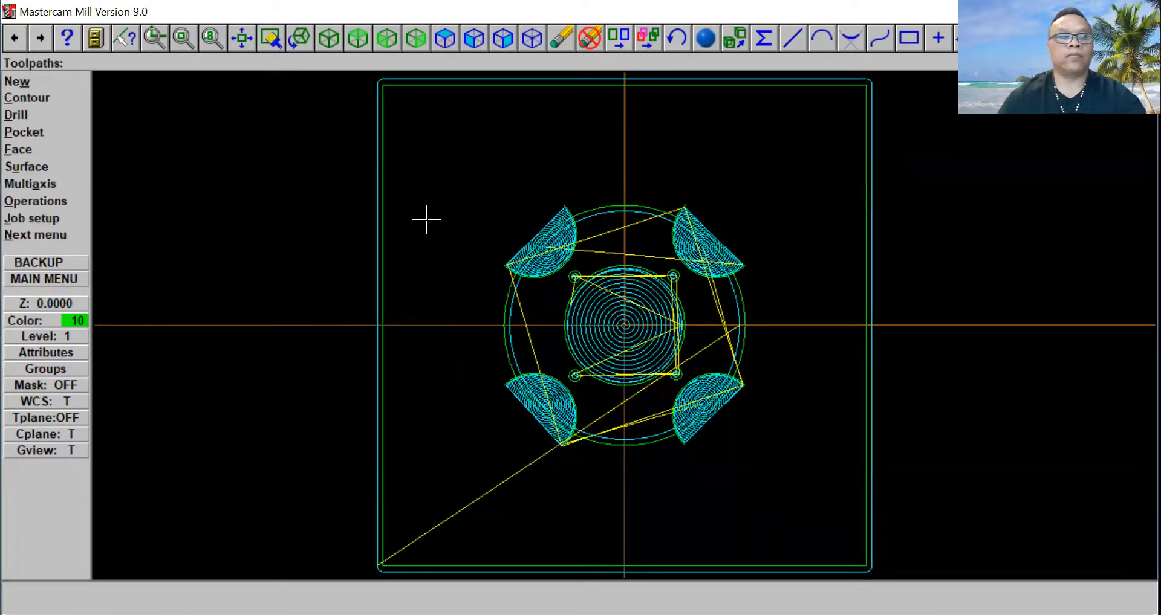
pyautogui.click(68, 222)
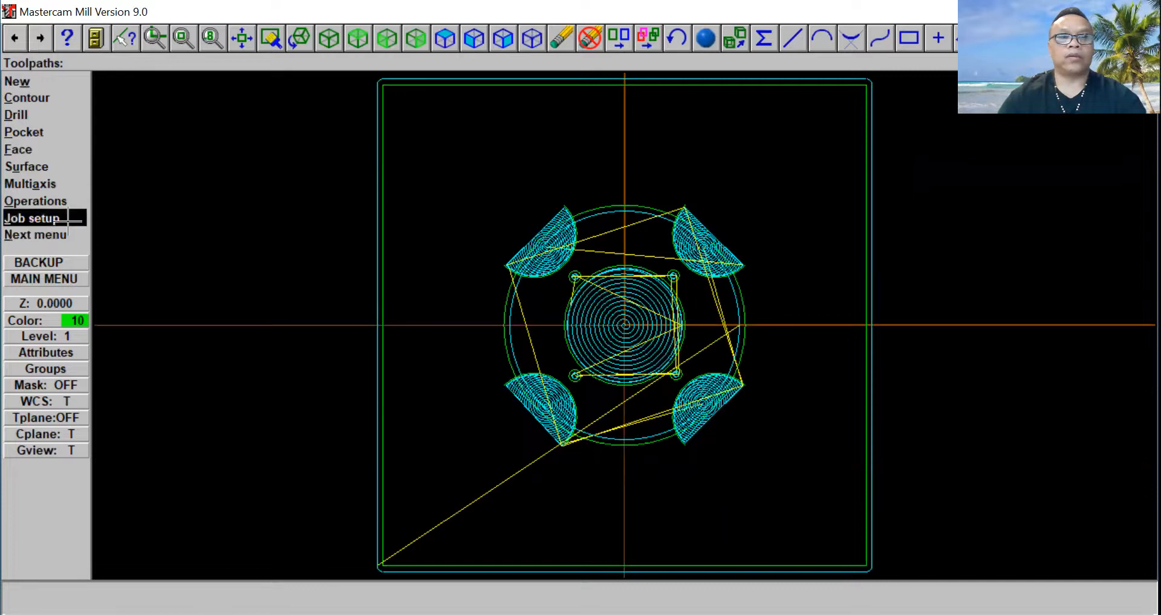
pyautogui.doubleClick(483, 114)
pyautogui.write('20')
pyautogui.press('Tab')
pyautogui.write('20')
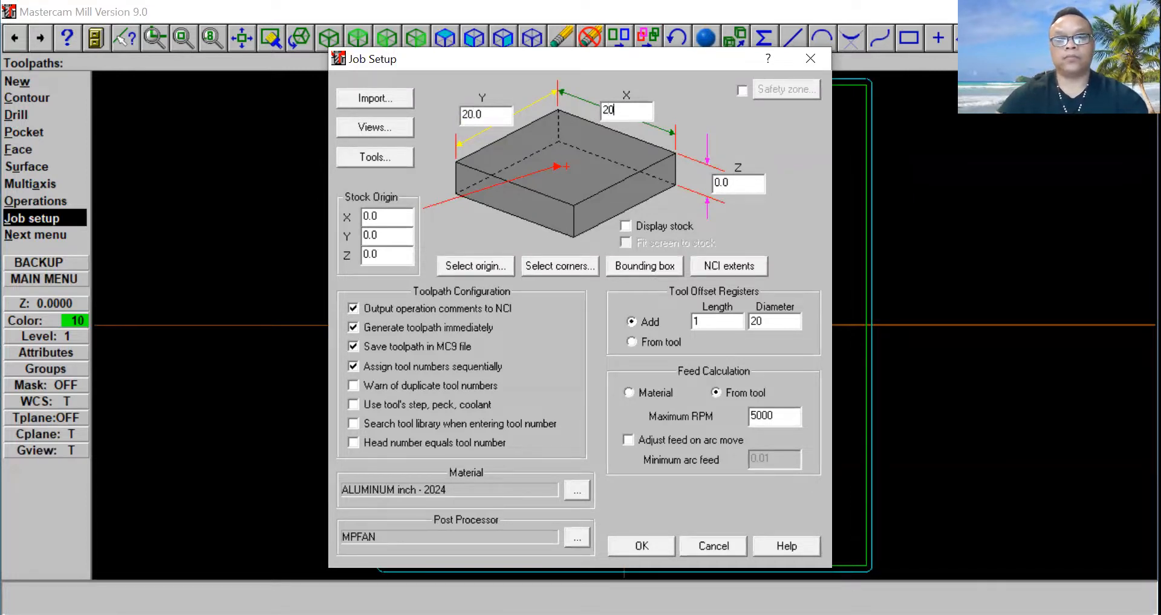
pyautogui.press('Tab')
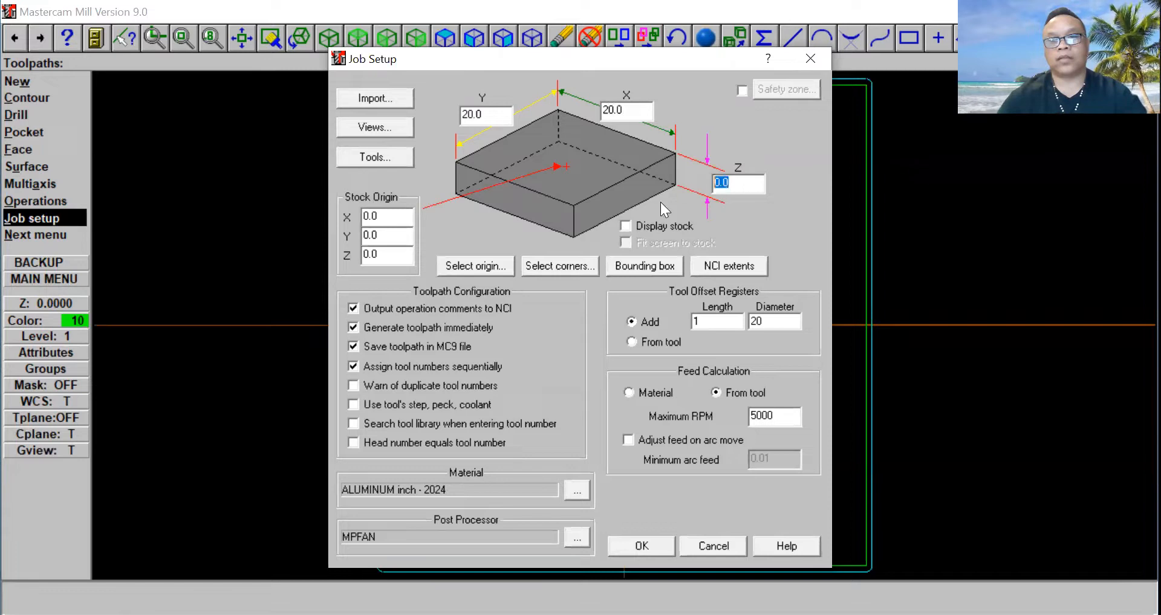
pyautogui.write('5')
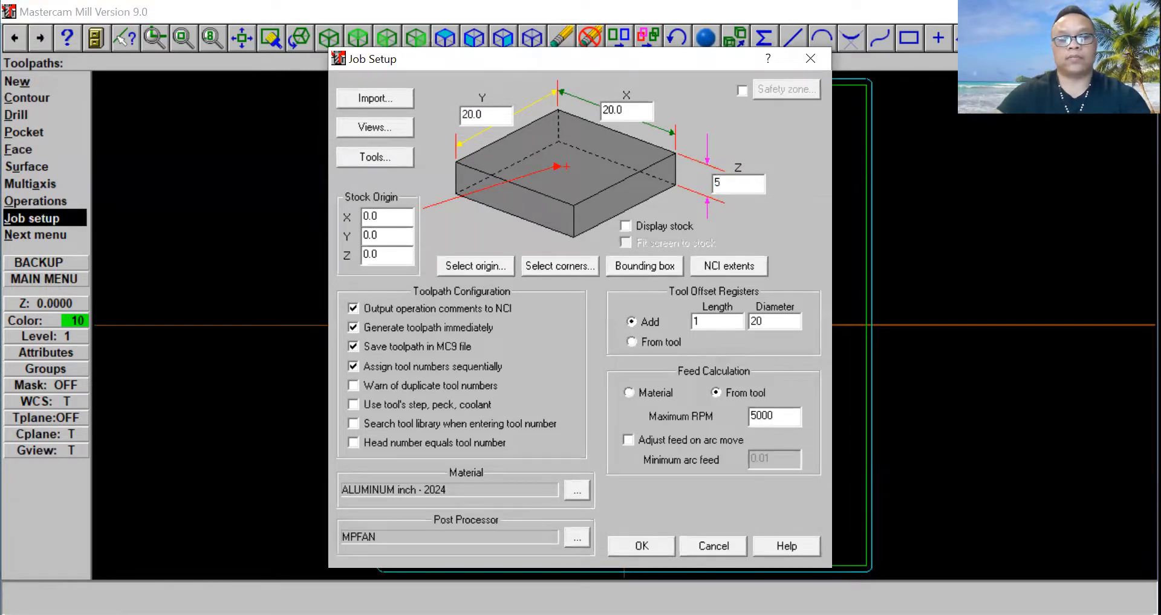
pyautogui.click(626, 227)
pyautogui.click(641, 546)
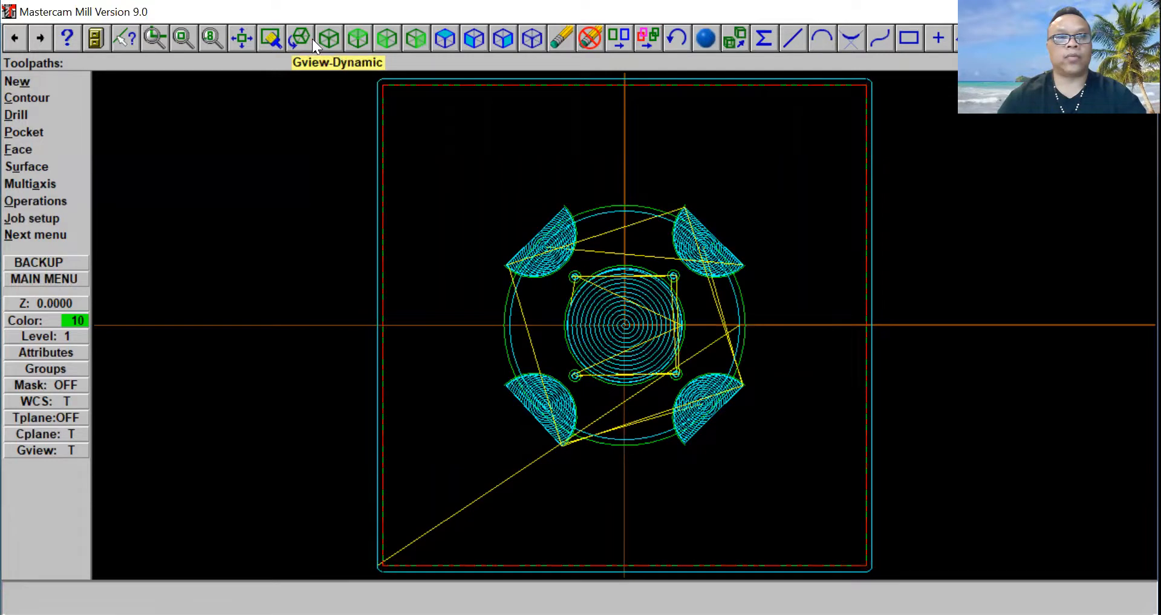
# Step: Examine the stock boundary and toolpaths in a fitted isometric view and from a dynamically spun angle
pyautogui.click(328, 39)
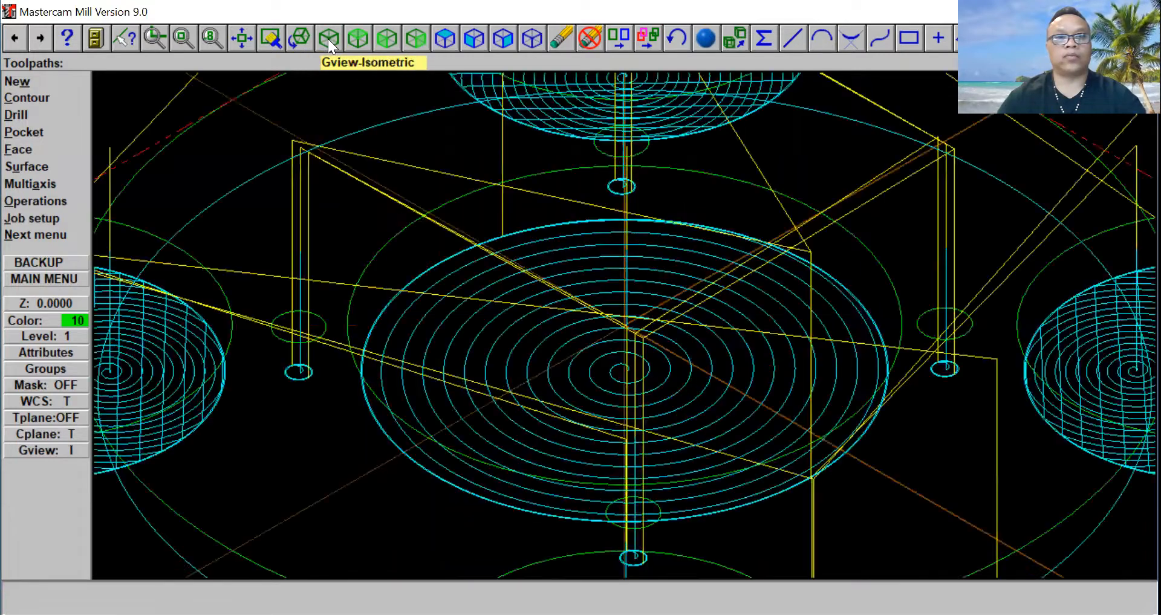
pyautogui.click(240, 40)
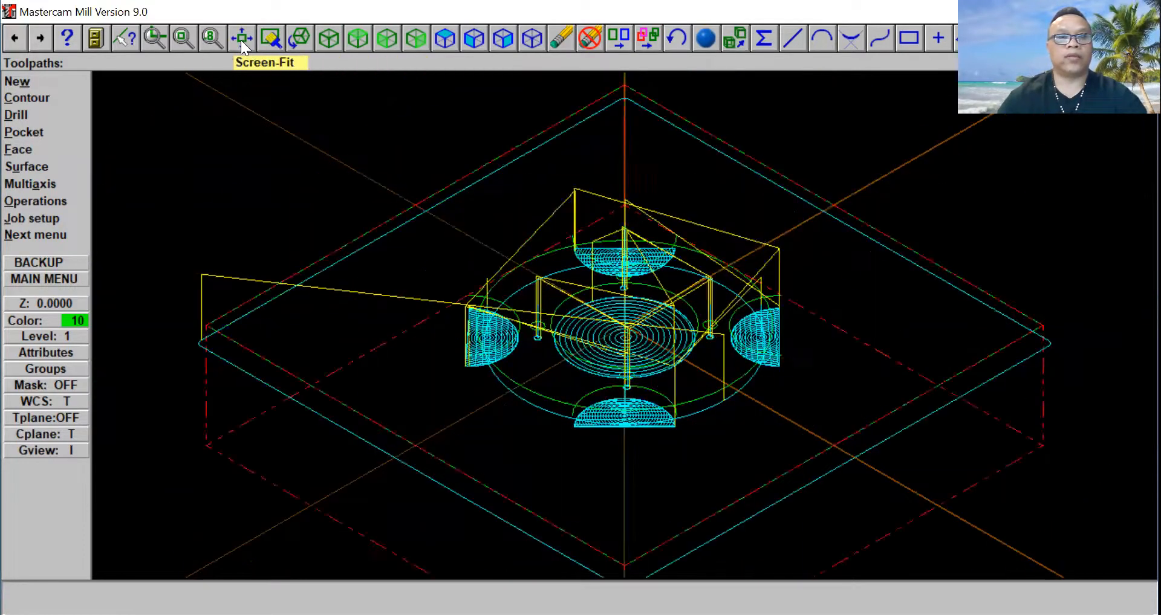
pyautogui.click(184, 36)
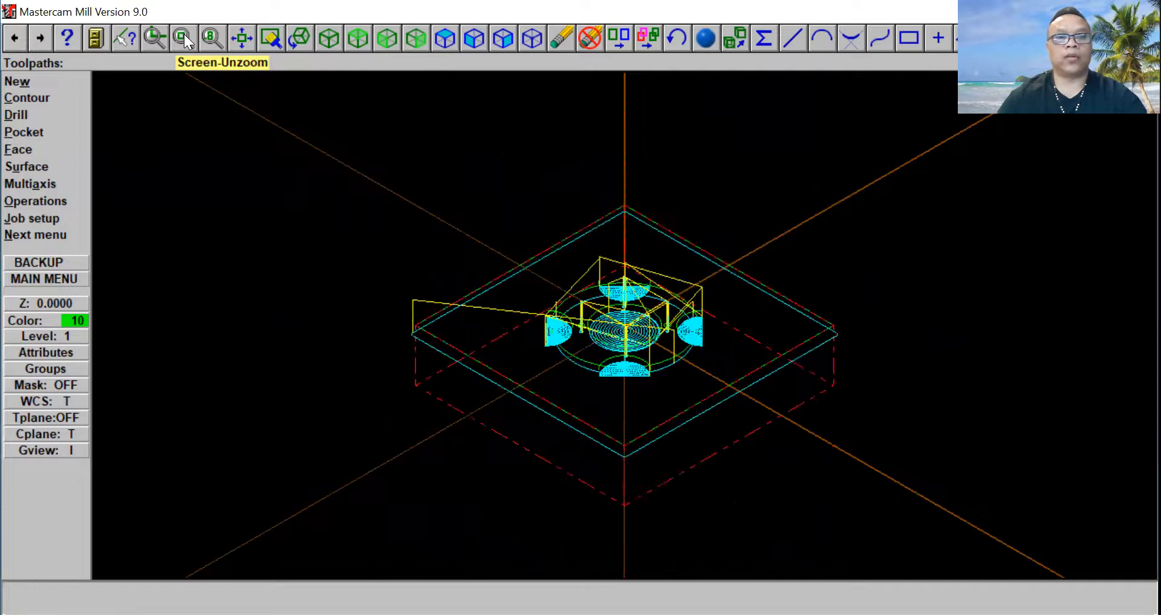
pyautogui.rightClick(433, 337)
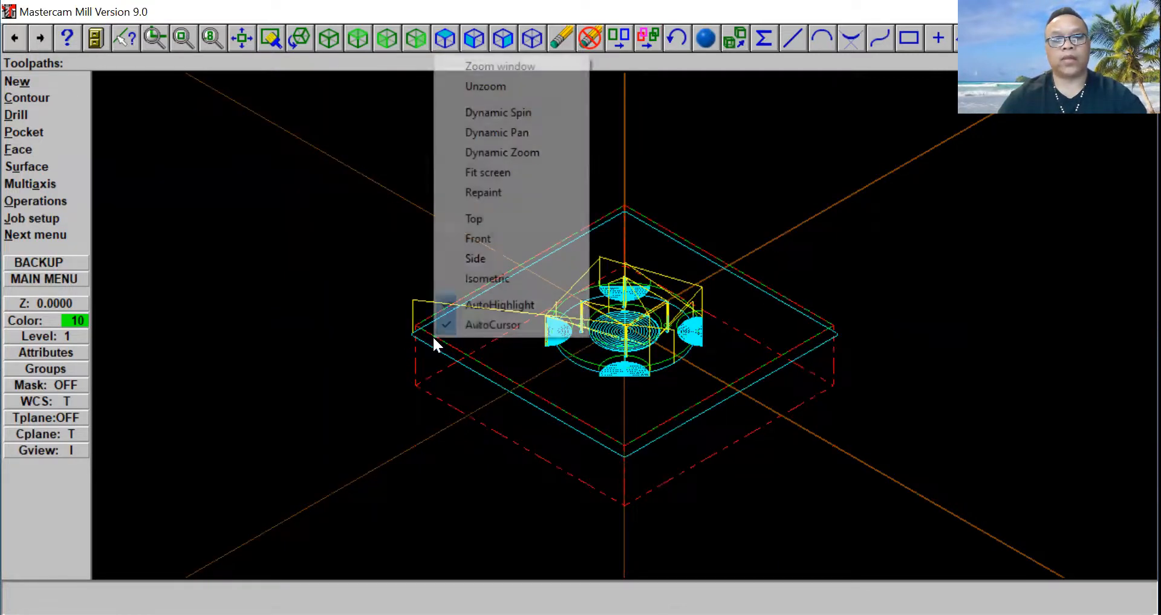
pyautogui.click(466, 114)
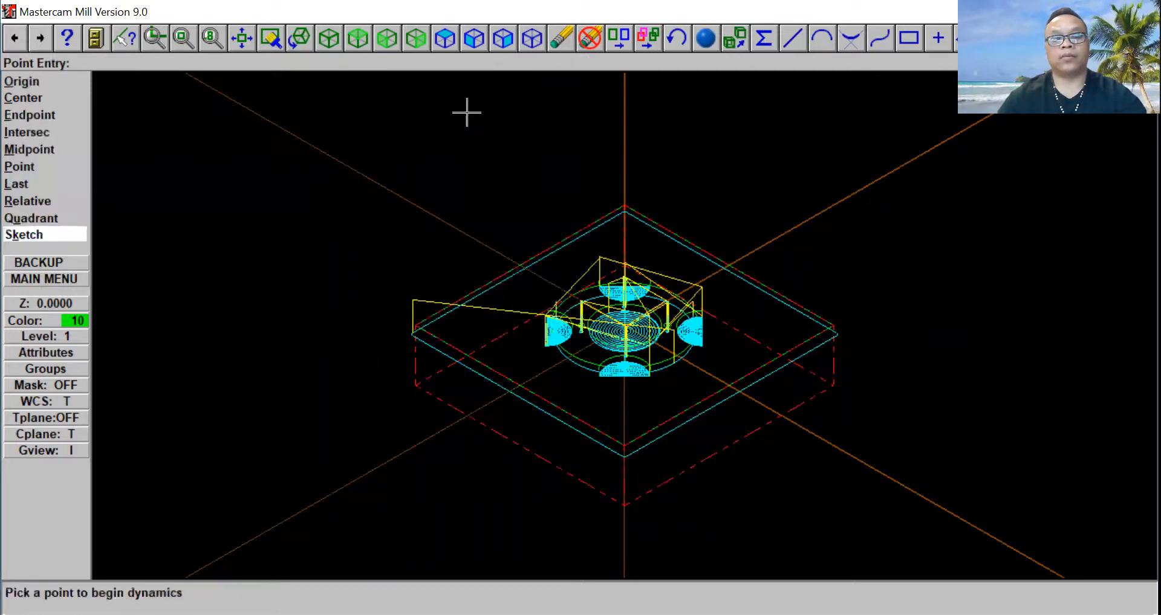
pyautogui.click(437, 346)
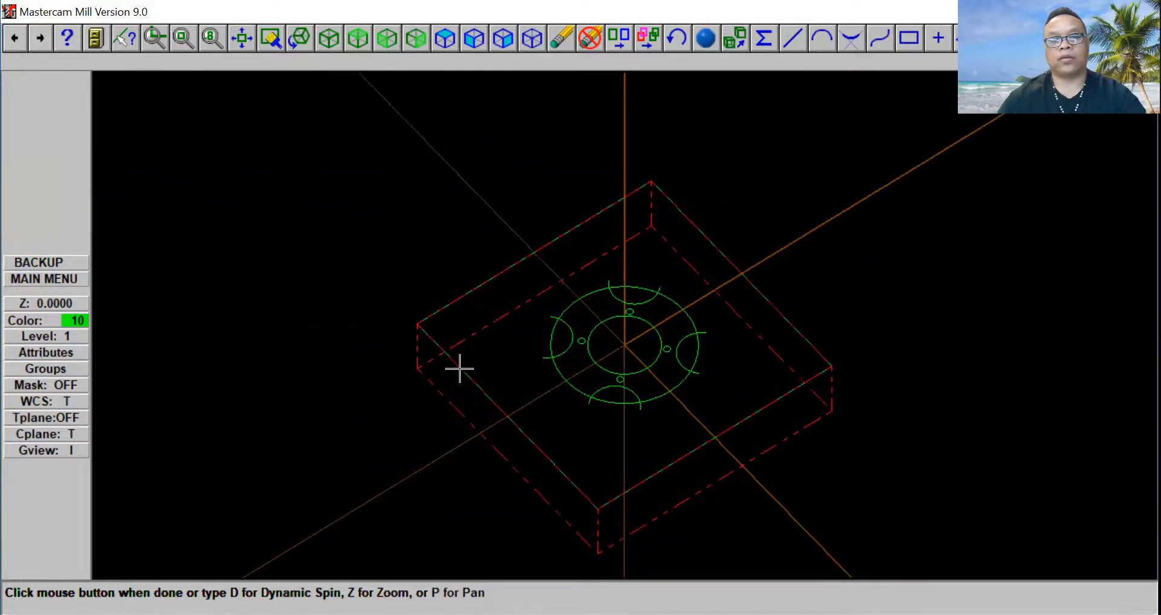
pyautogui.click(461, 340)
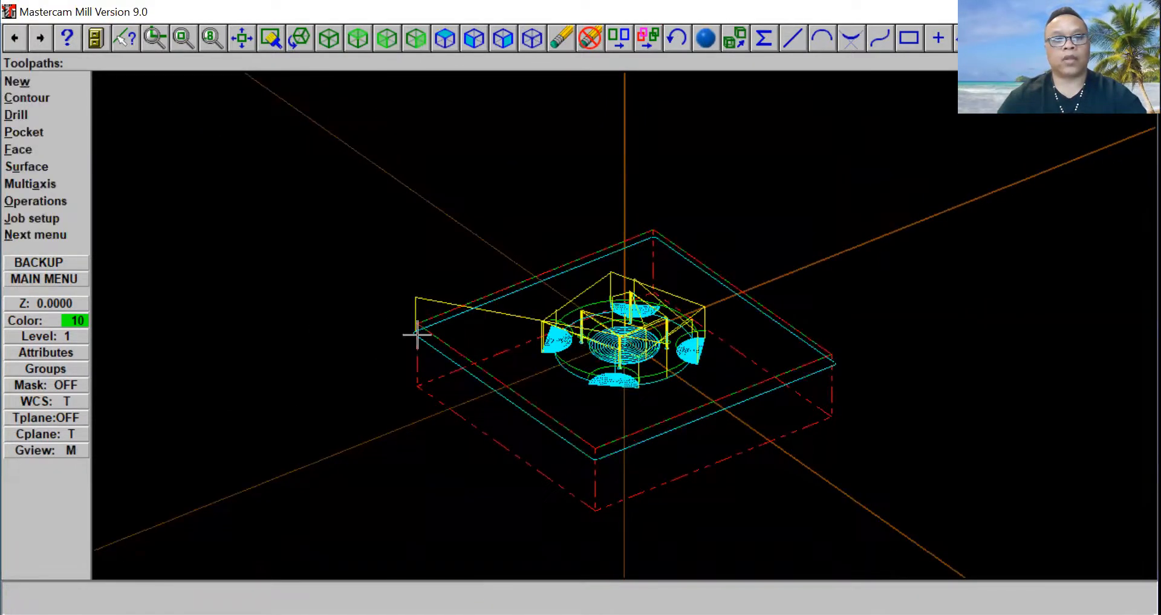
# Step: Rerun the Verify simulation for all selected pocket and contour operations using the newly defined stock
pyautogui.click(69, 205)
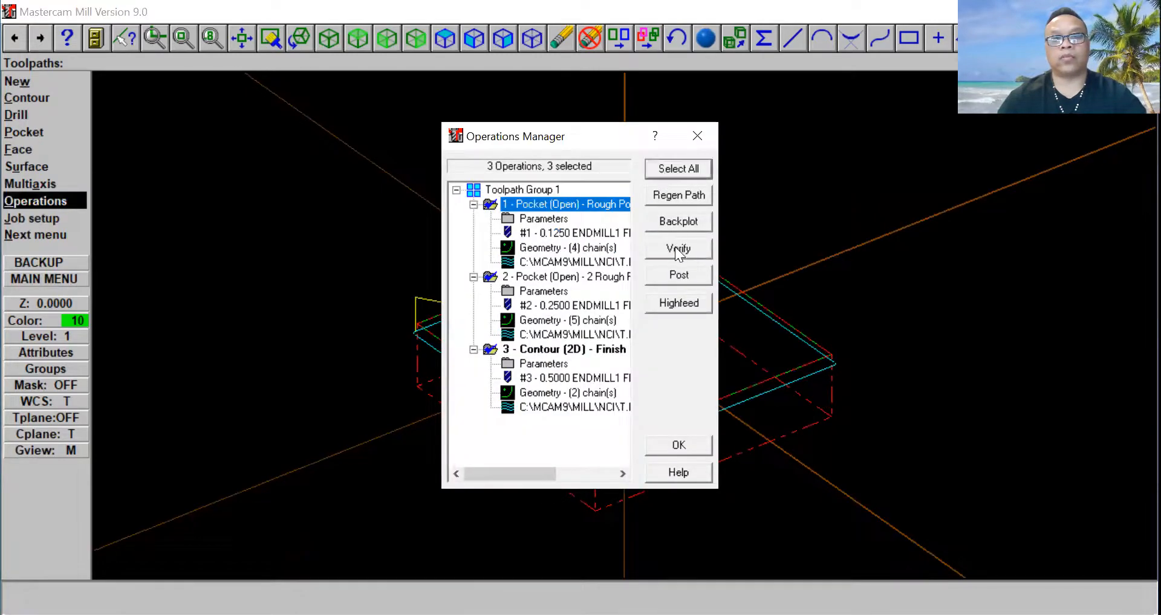
pyautogui.click(677, 250)
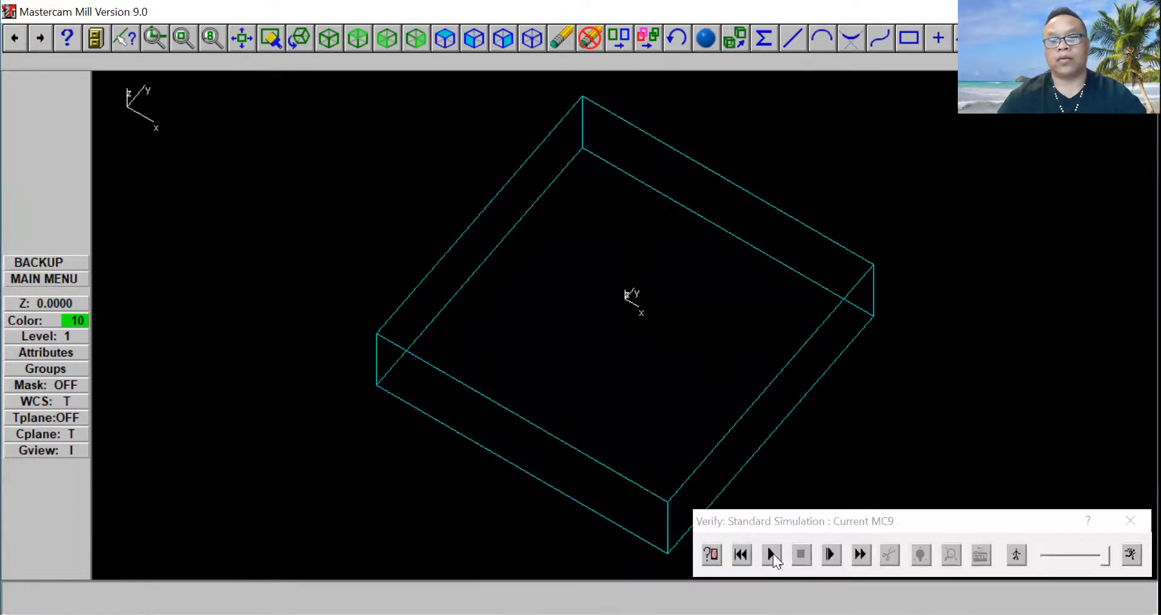
pyautogui.click(771, 555)
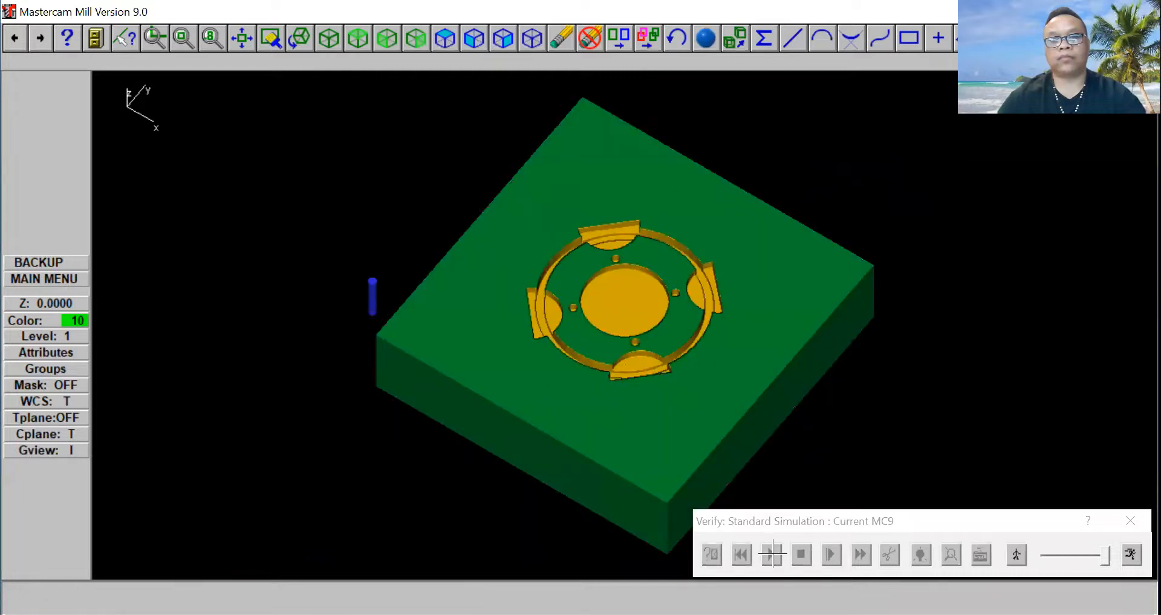